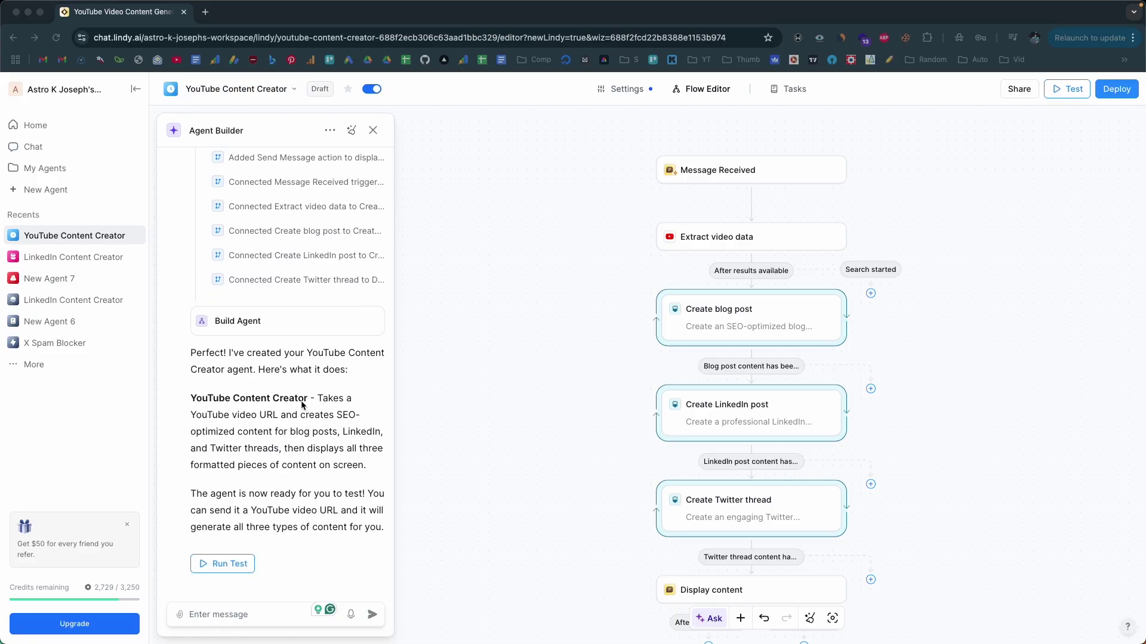
scroll(301, 401, "up", 5)
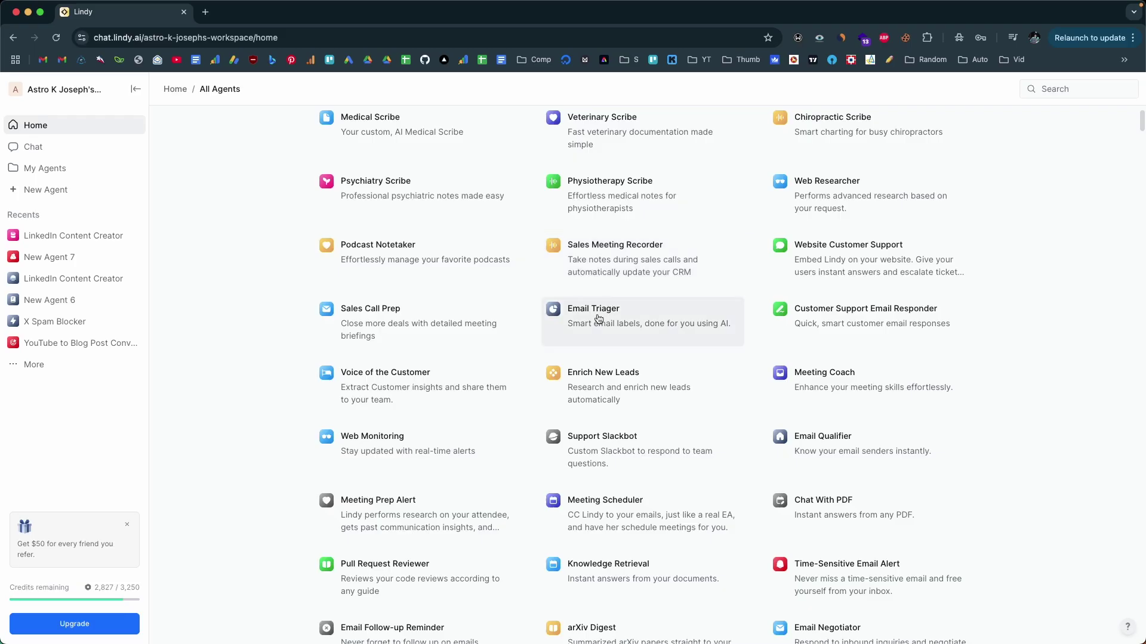
scroll(599, 320, "down", 5)
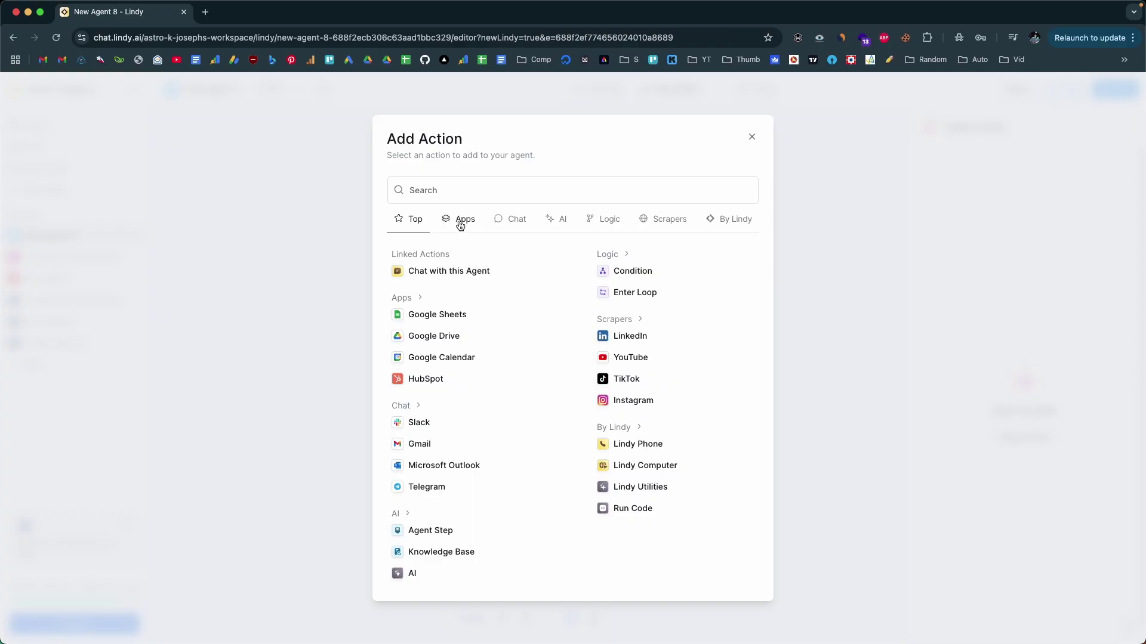
key("Right")
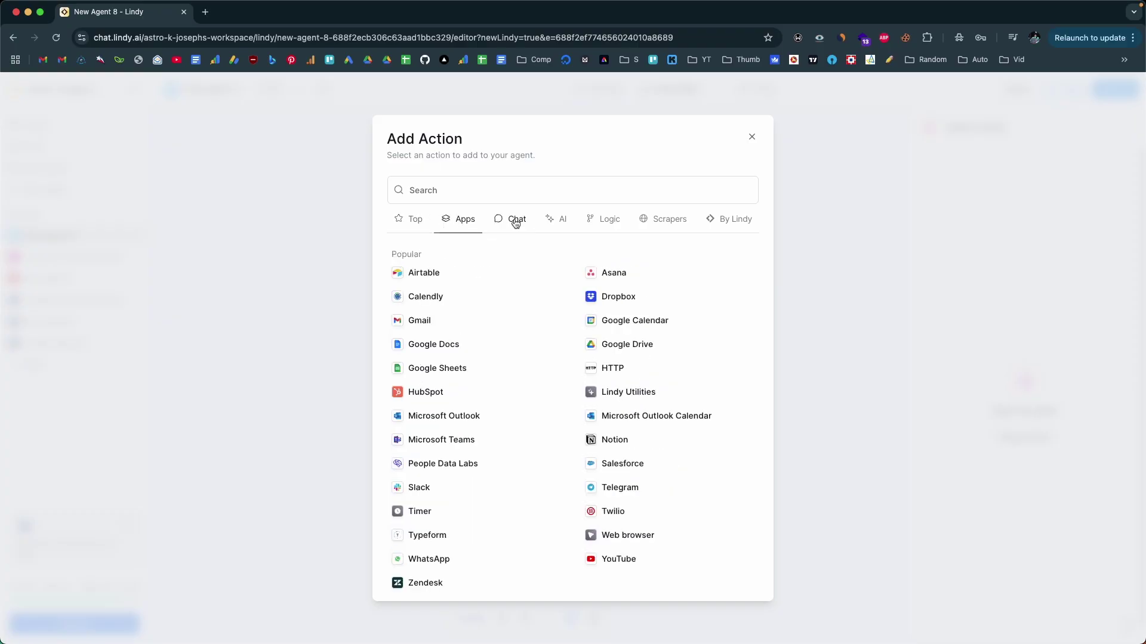
left_click(415, 222)
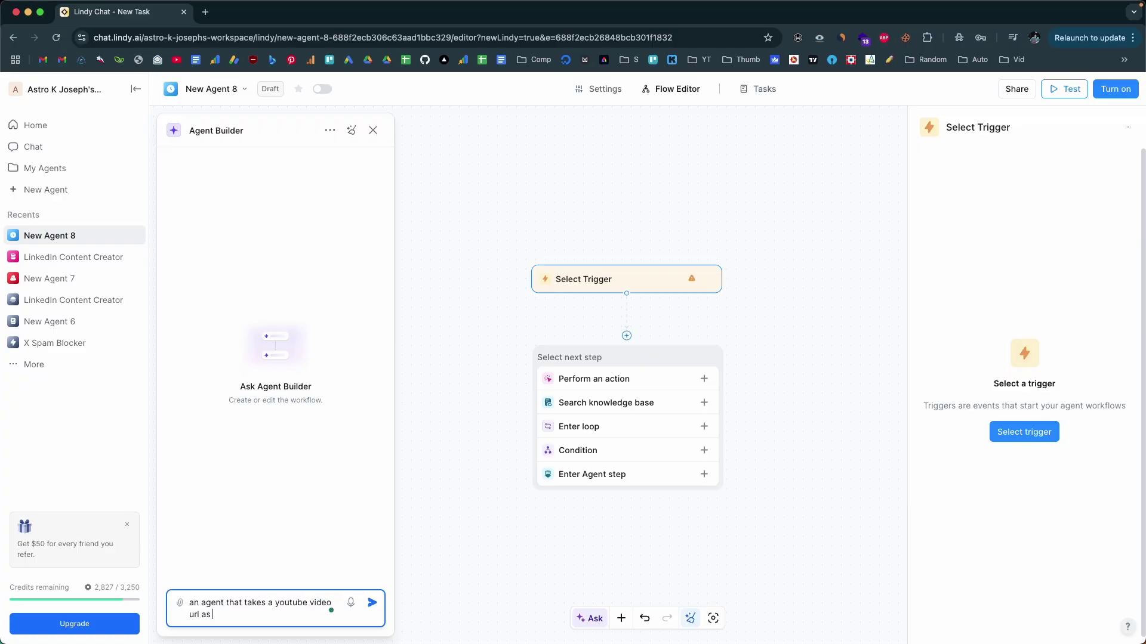
Step: Request an agent that turns a YouTube video URL into an SEO-optimized blog post, LinkedIn post and Twitter thread, and approve its workflow with "yes"
type("input and then creates a seo optimized blog post, linkedin post and twitter thread and display the same on the screen.")
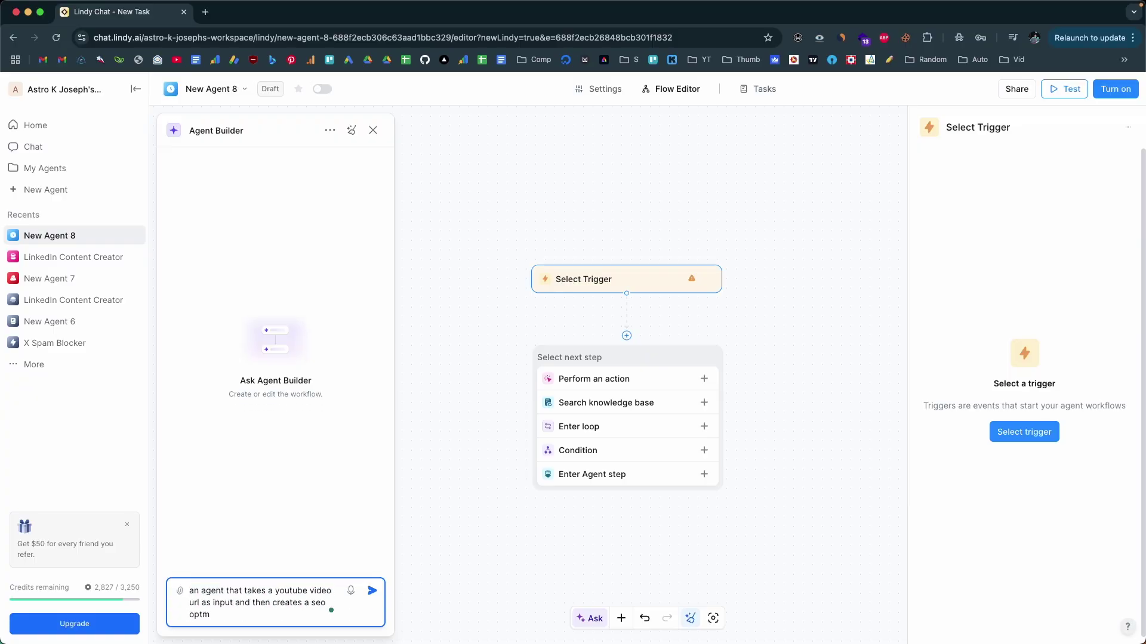
key("Return")
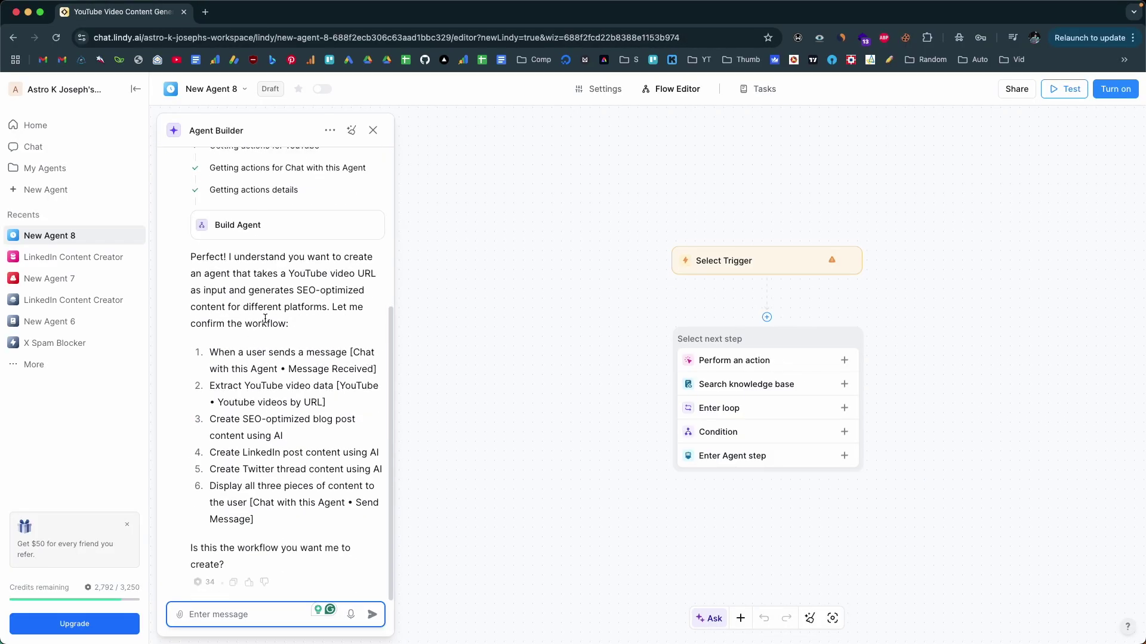
type("yes")
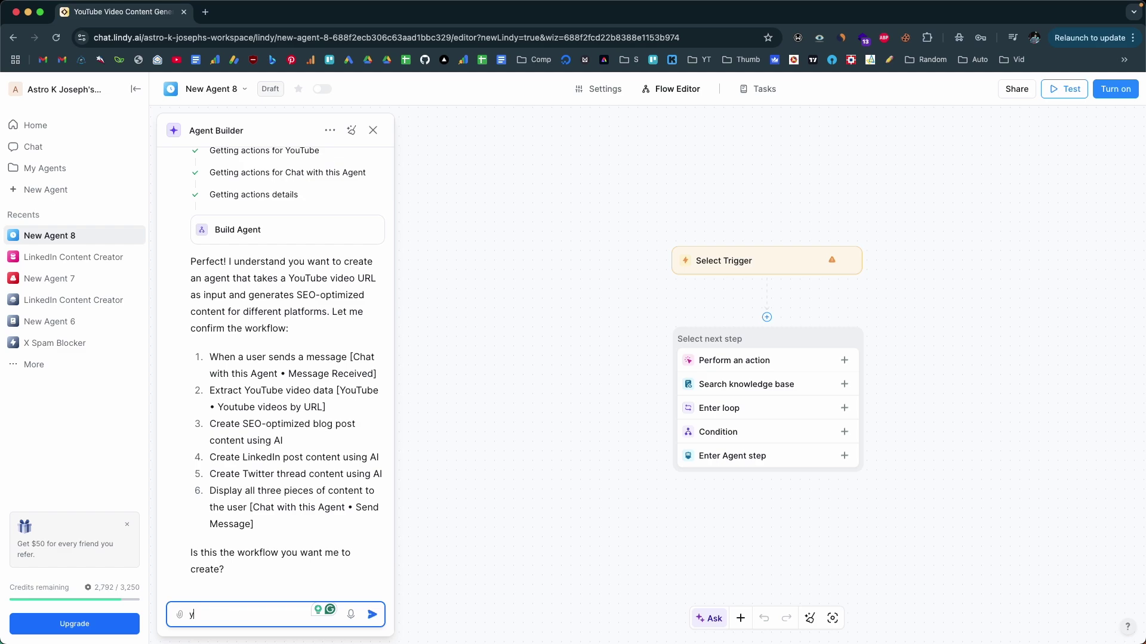
key("Return")
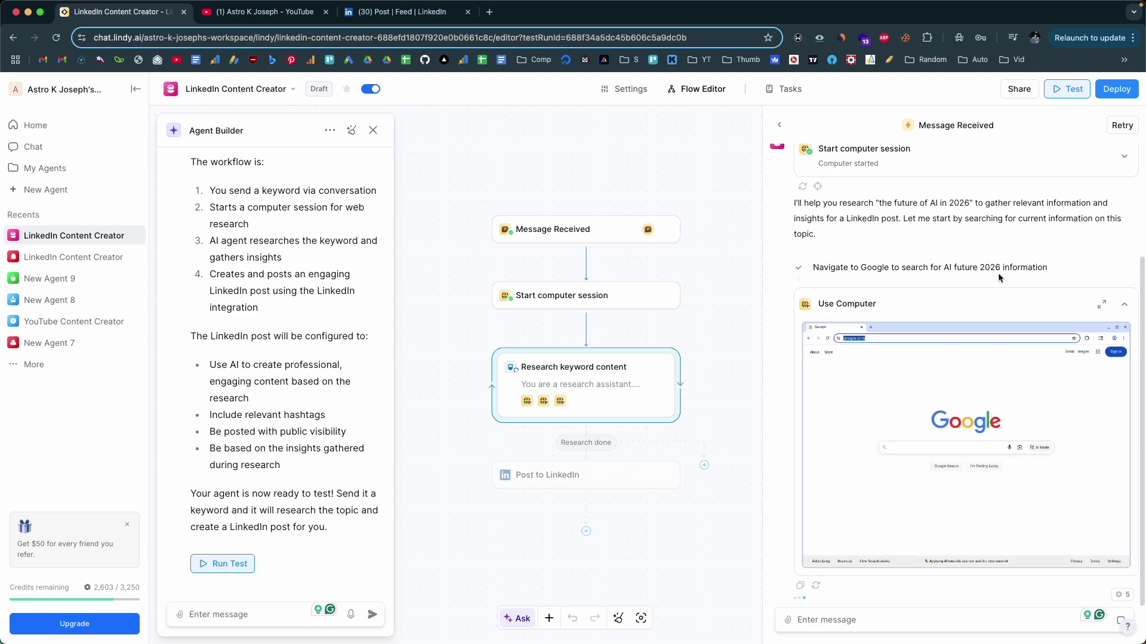
Step: Inspect the live browser session of the LinkedIn Content Creator test run in the enlarged view
left_click(1102, 271)
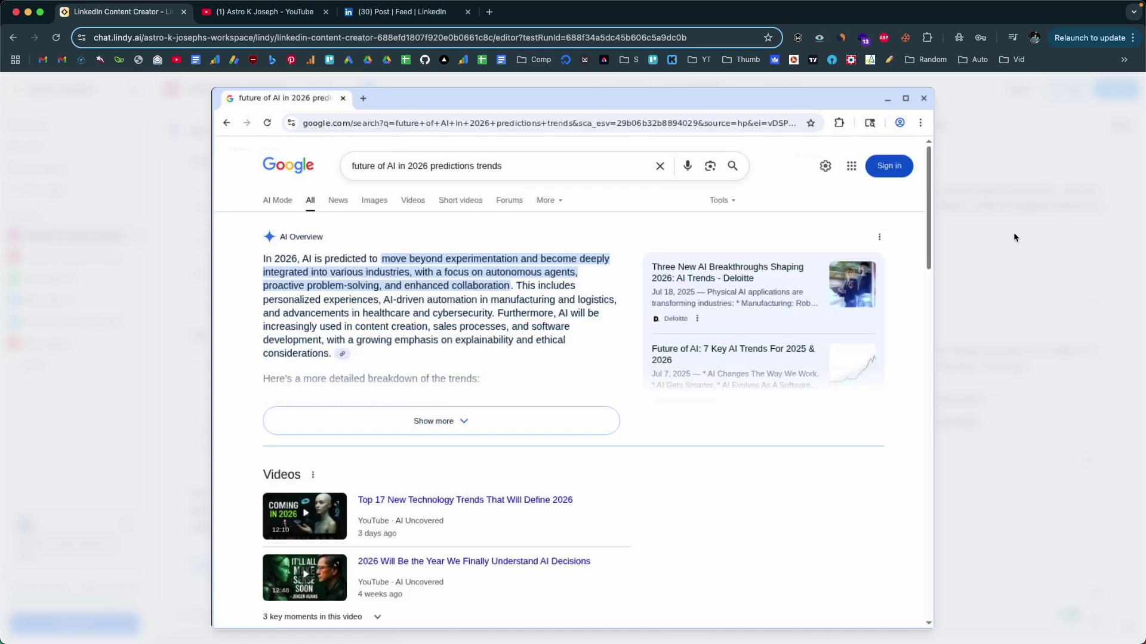
left_click(1013, 233)
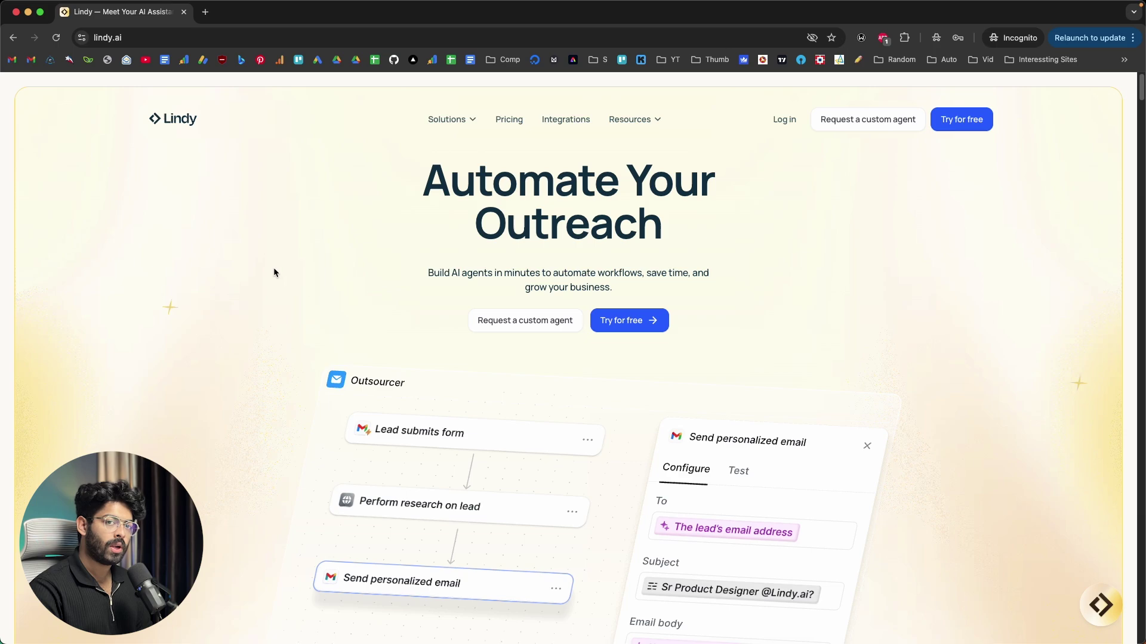
scroll(157, 292, "down", 6)
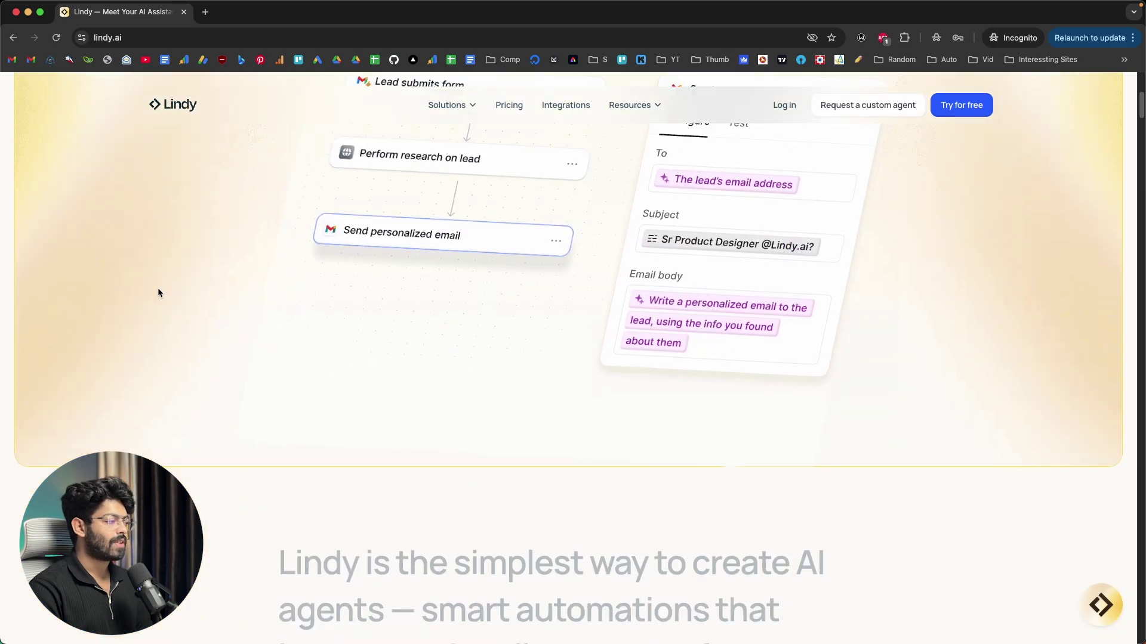
scroll(158, 293, "down", 20)
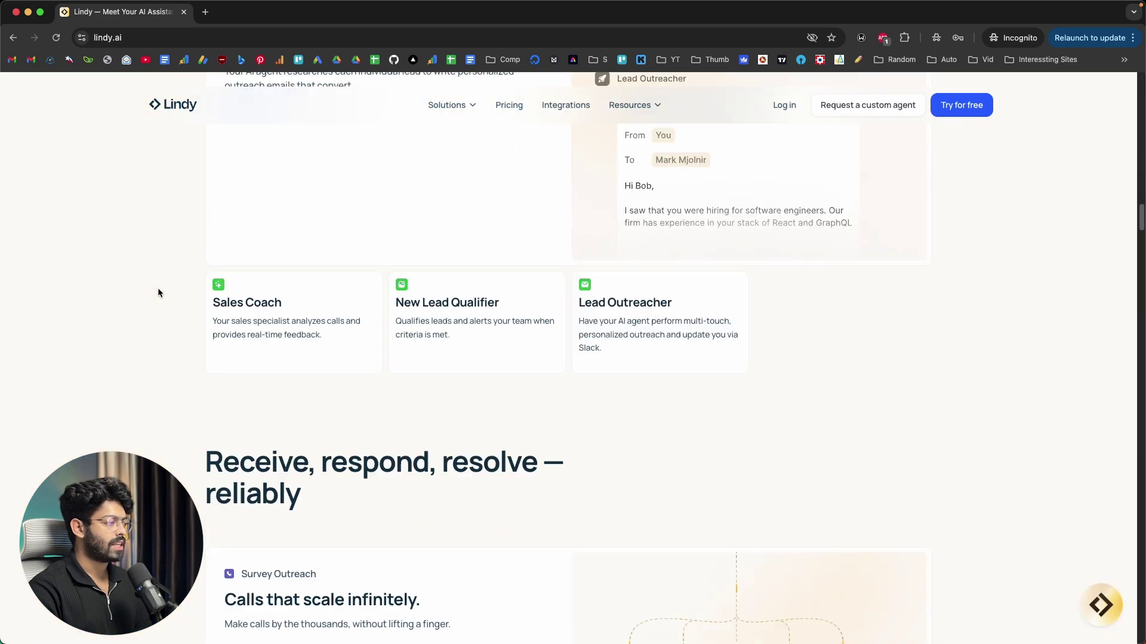
scroll(157, 293, "up", 20)
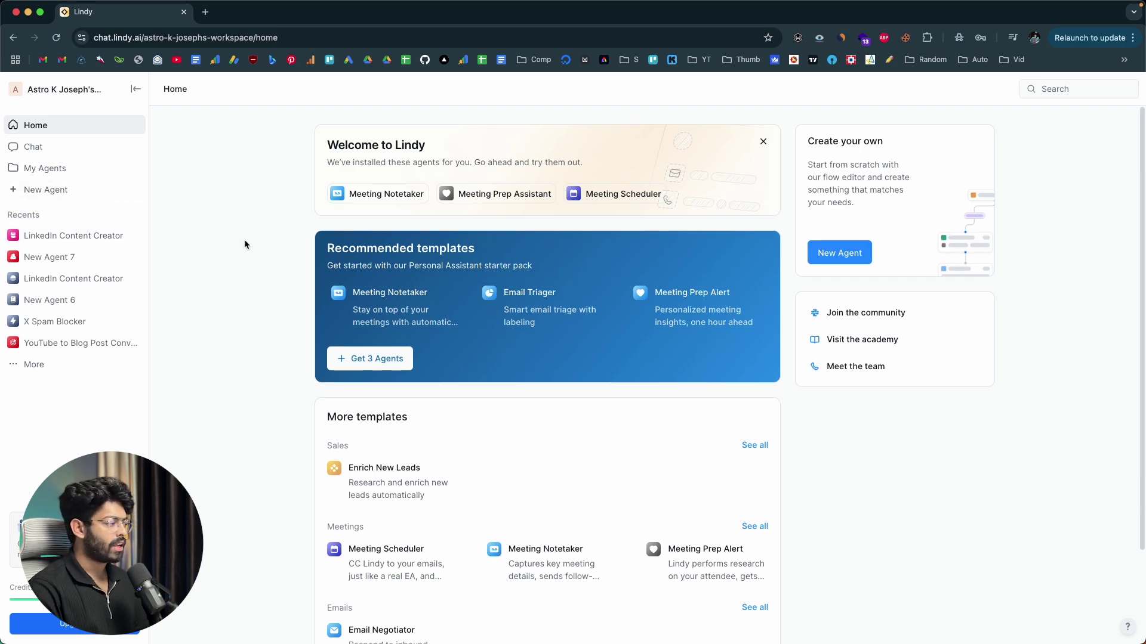
Step: Browse the complete collection of ready-made agent templates, including the official ones
scroll(245, 245, "down", 3)
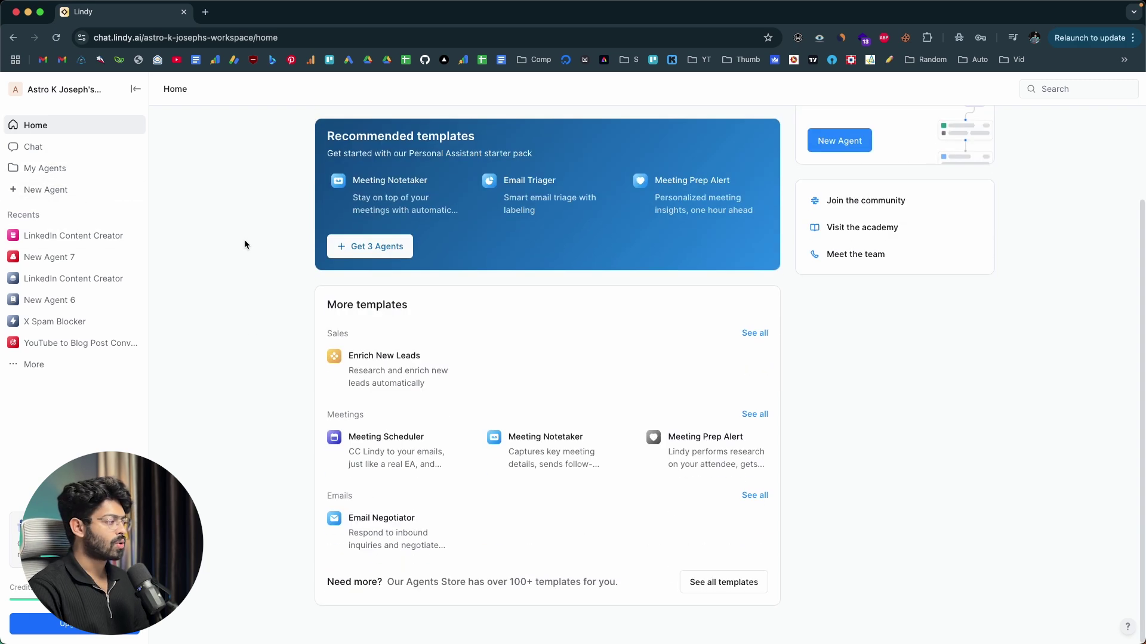
left_click(725, 584)
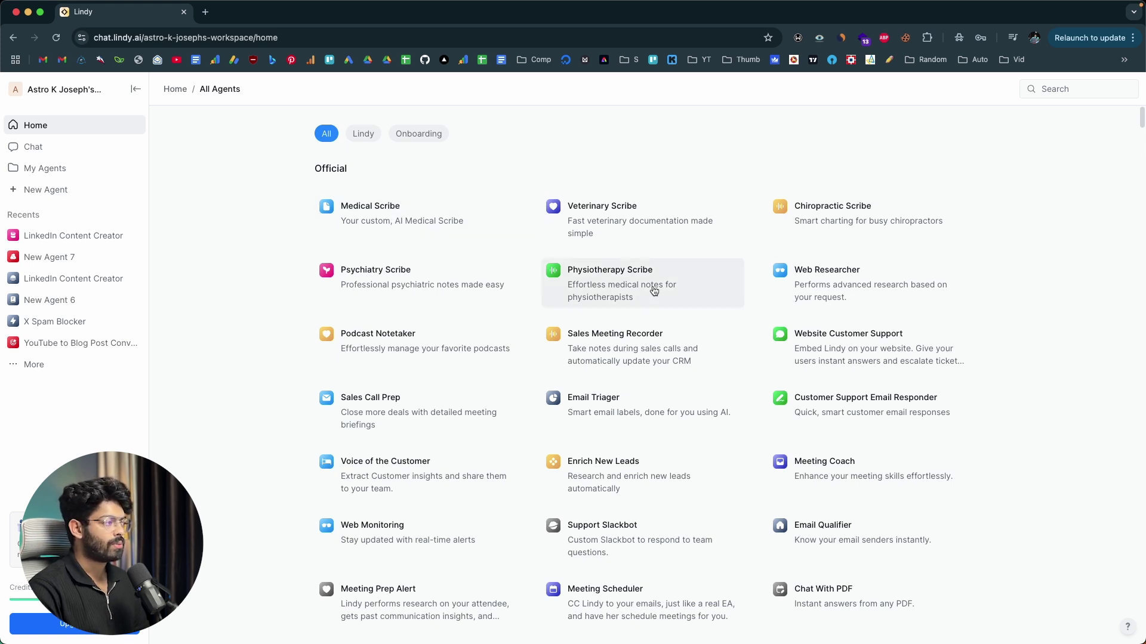
scroll(626, 268, "down", 3)
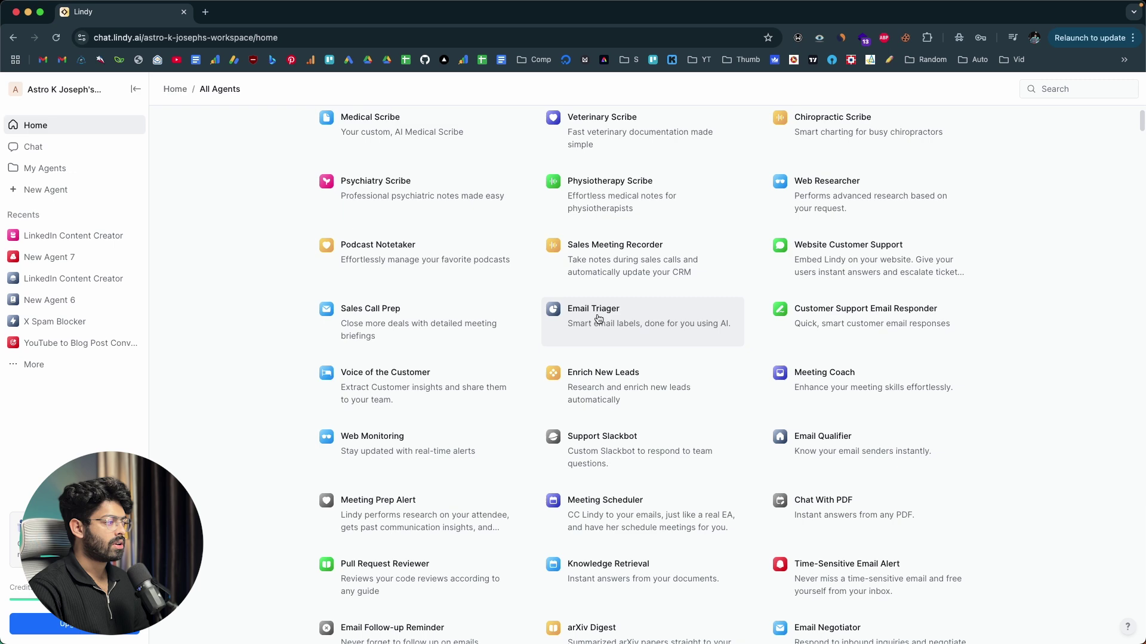
scroll(614, 302, "down", 7)
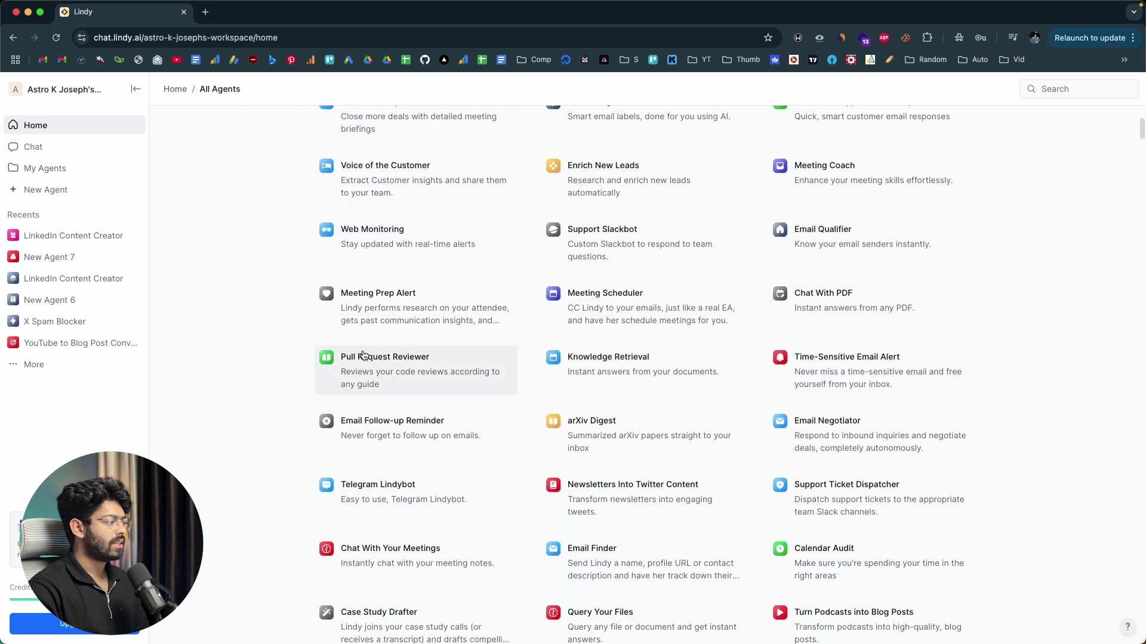
scroll(558, 307, "down", 4)
scroll(833, 296, "down", 9)
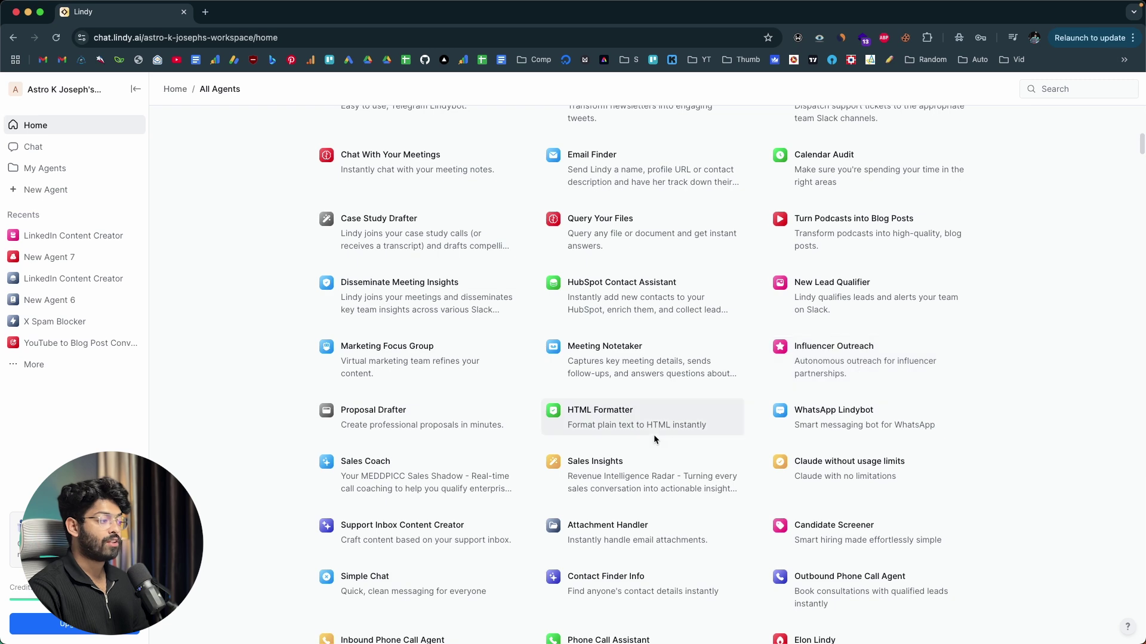
scroll(654, 434, "down", 4)
scroll(593, 450, "up", 20)
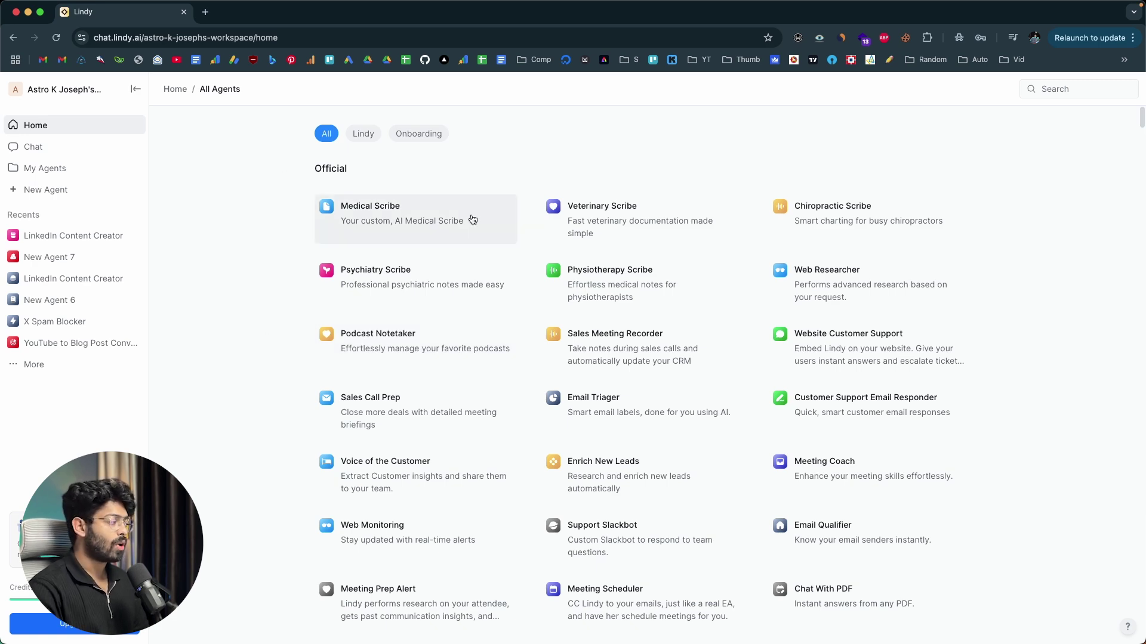
scroll(471, 218, "down", 20)
scroll(472, 219, "down", 3)
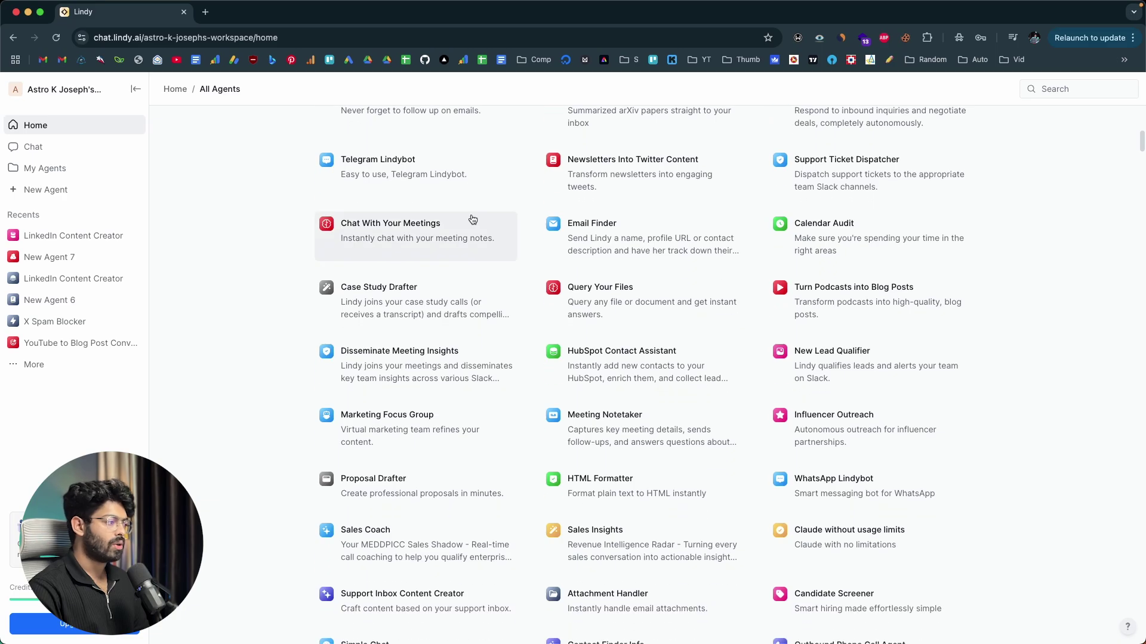
scroll(472, 219, "down", 20)
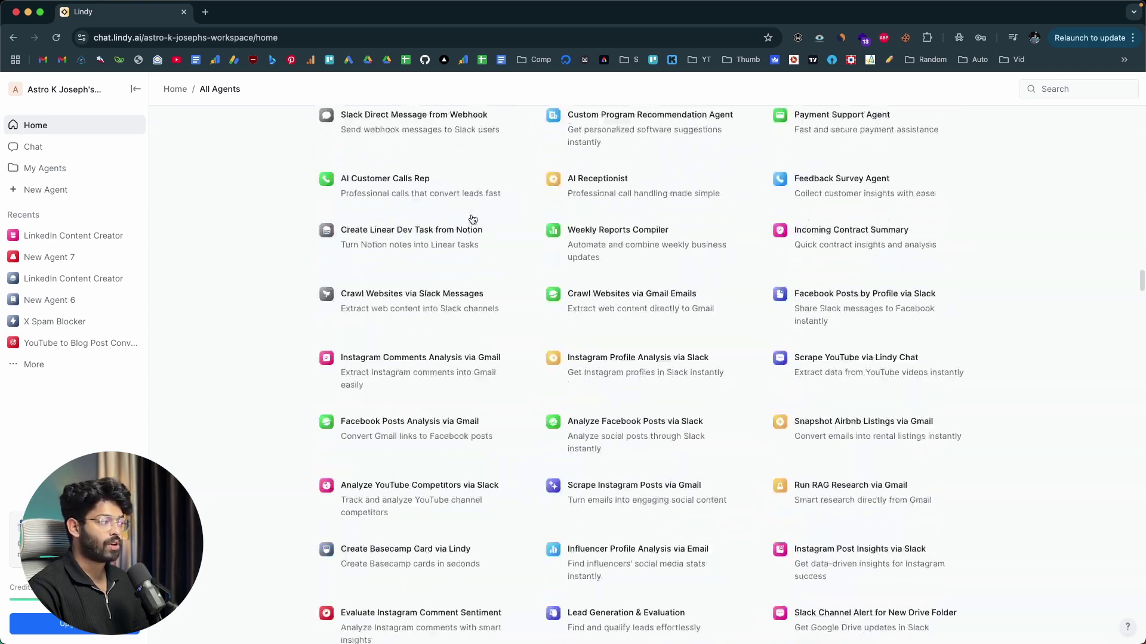
scroll(584, 310, "up", 20)
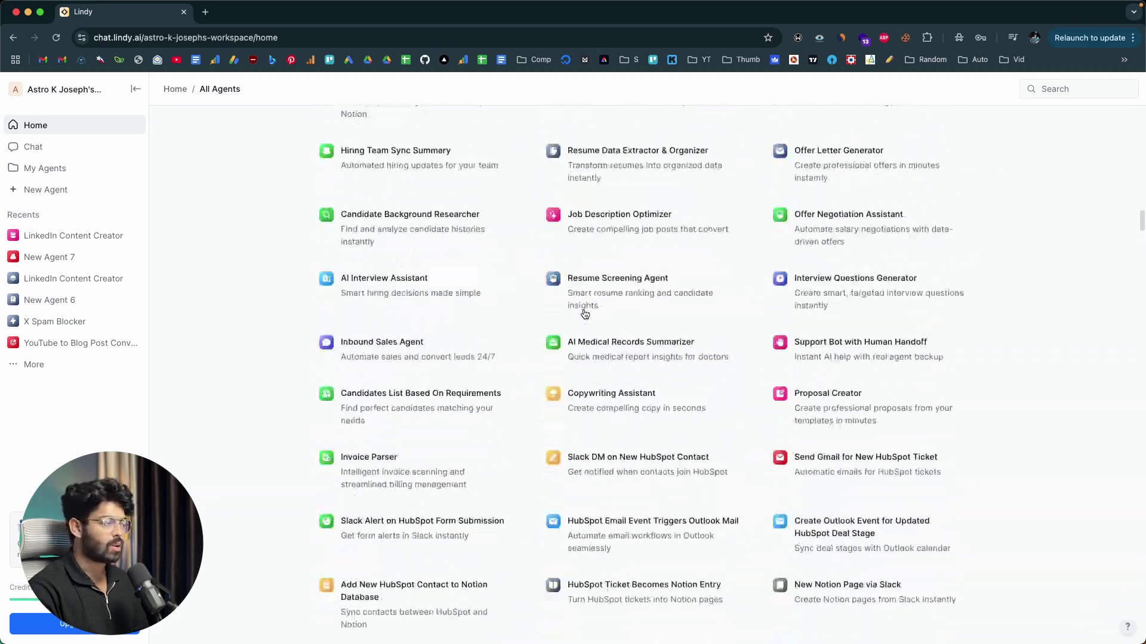
scroll(584, 310, "up", 15)
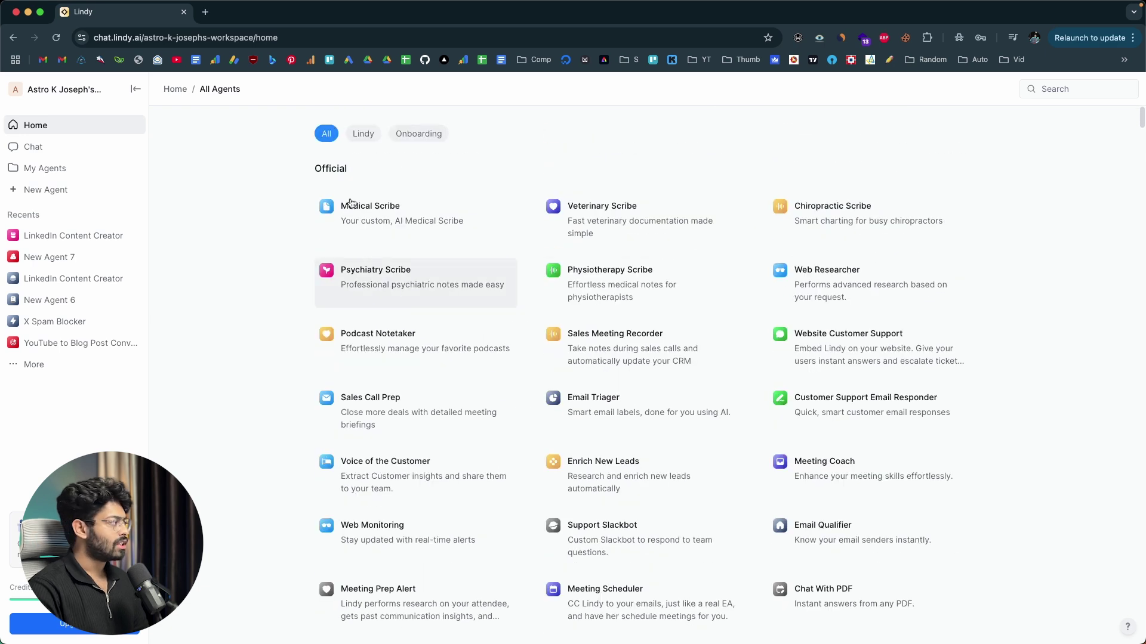
Step: Return to the home page and create a new agent from scratch
left_click(175, 89)
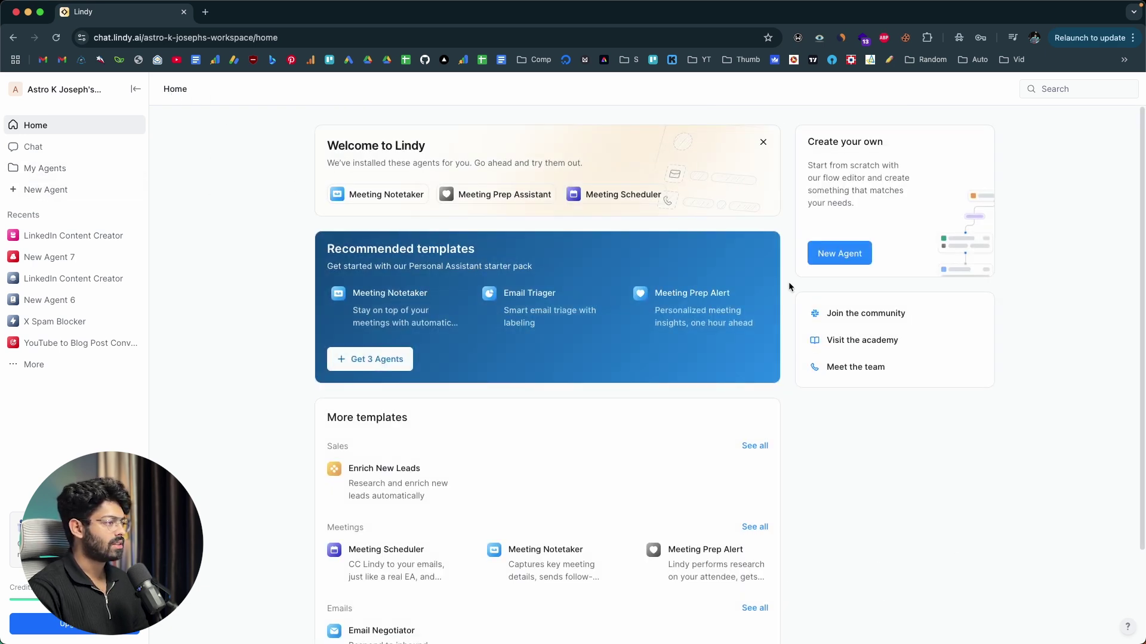
left_click(820, 247)
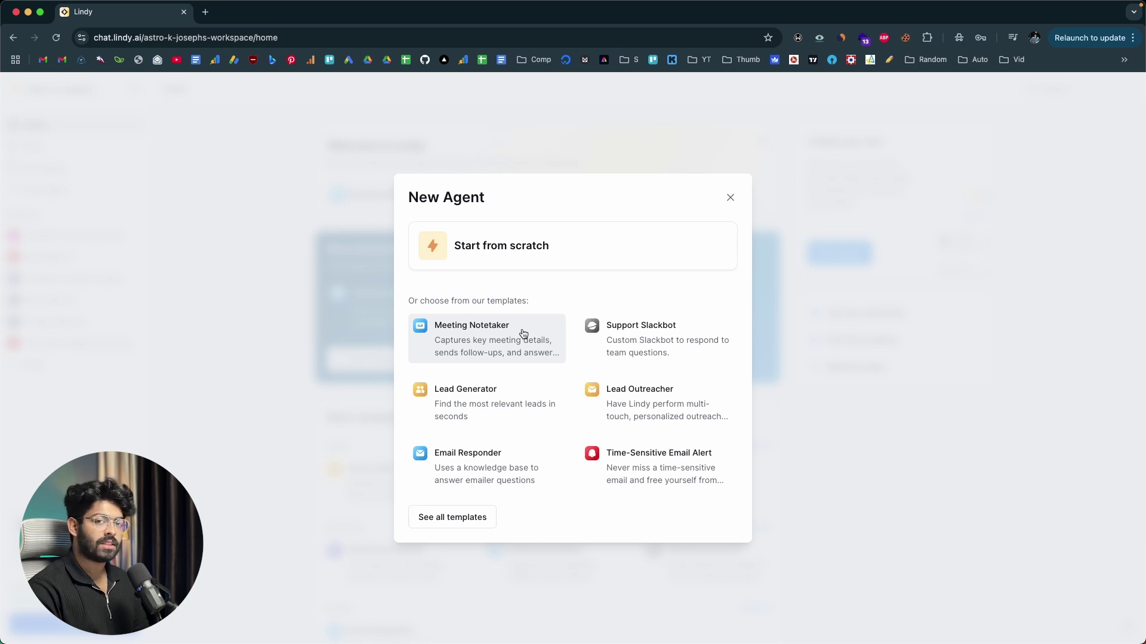
left_click(542, 261)
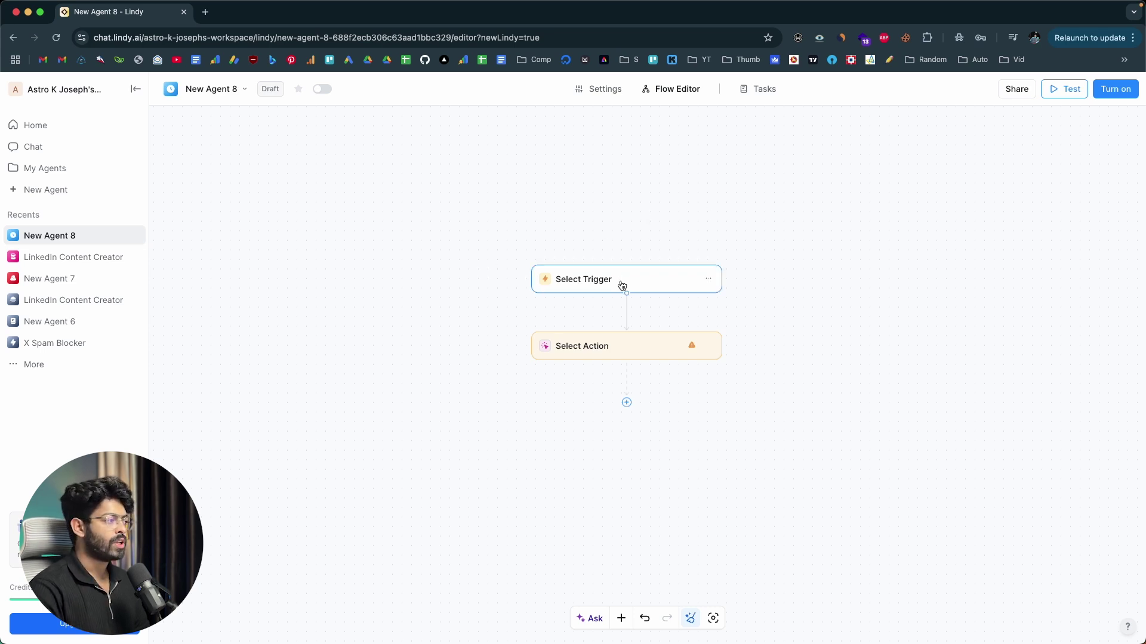
left_click(626, 402)
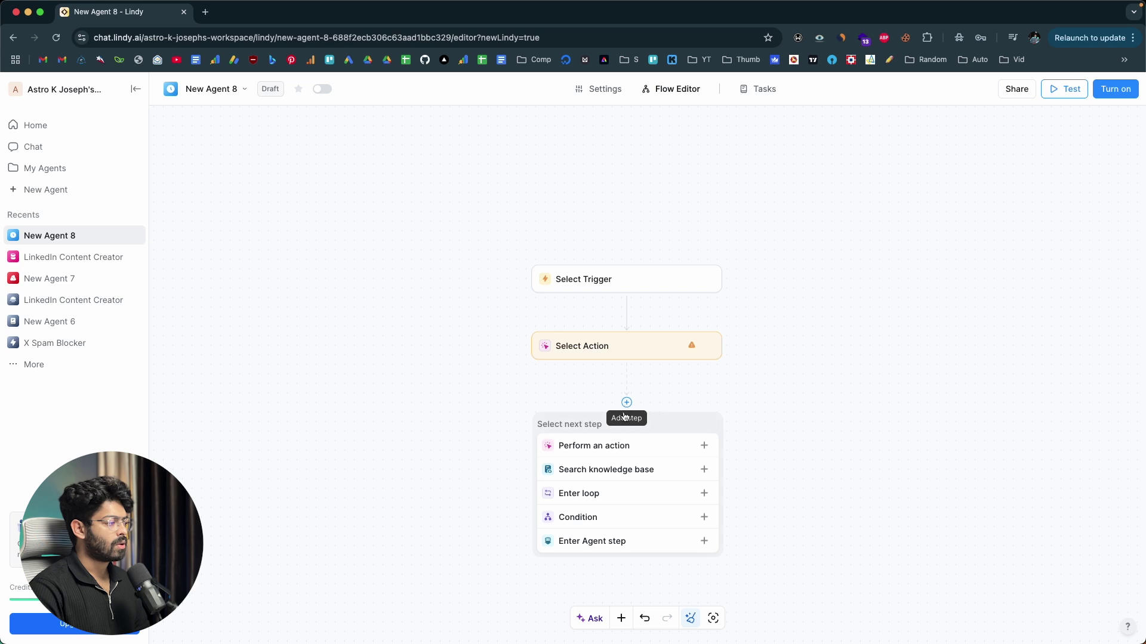
left_click(608, 451)
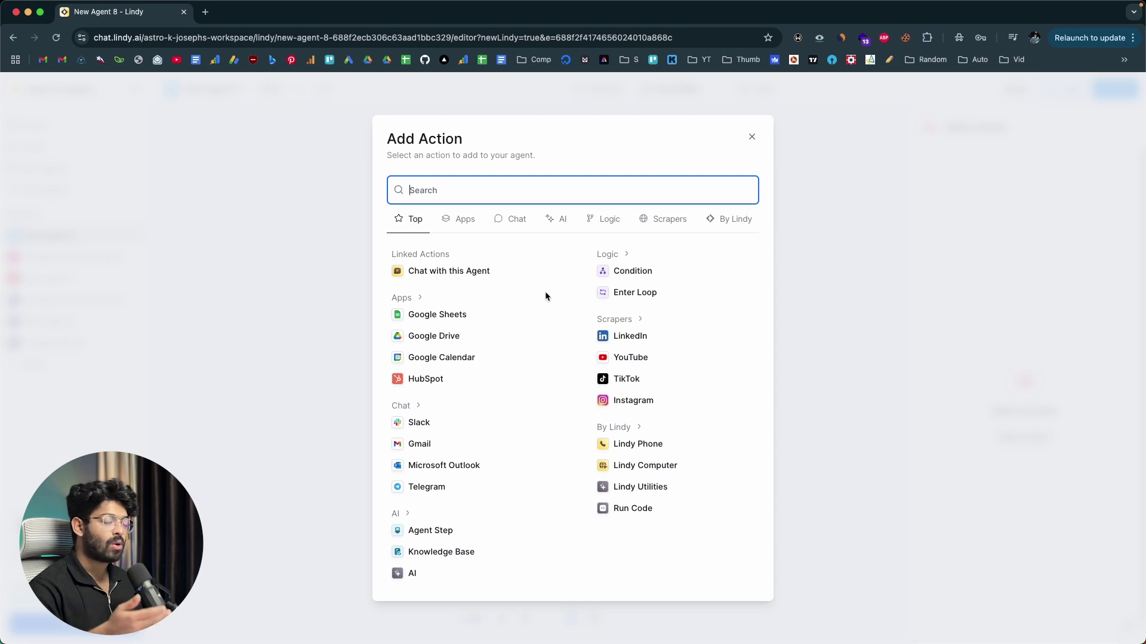
left_click(470, 224)
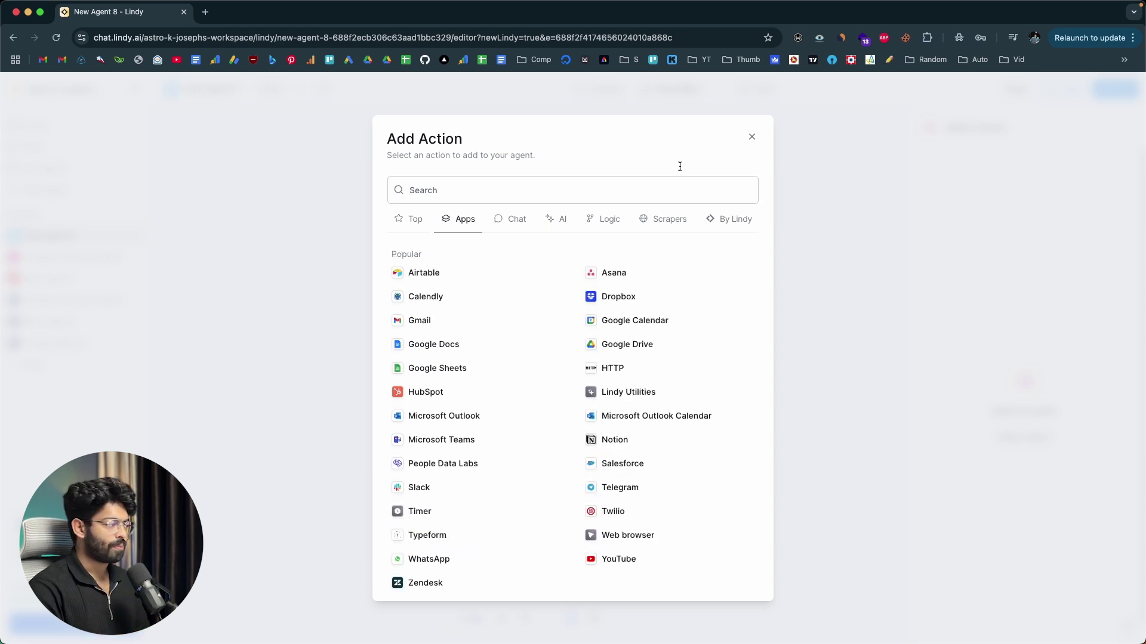
left_click(751, 137)
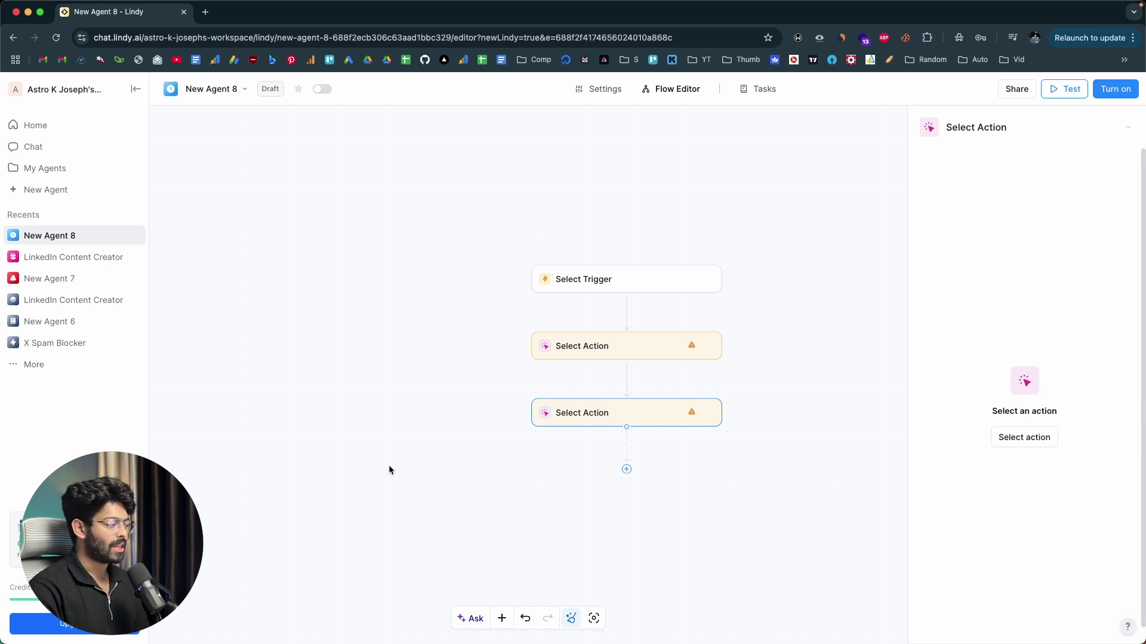
key("super+z")
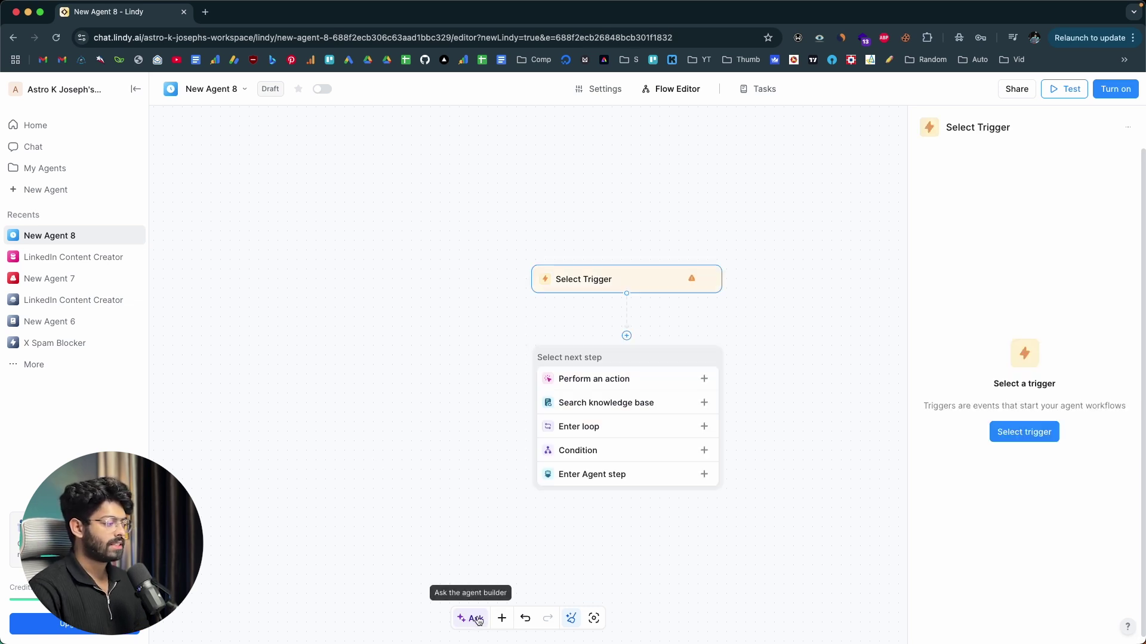
Step: Ask the agent builder for an agent that turns a YouTube video URL into an SEO-optimized blog post, LinkedIn post and Twitter thread displayed on screen
left_click(475, 619)
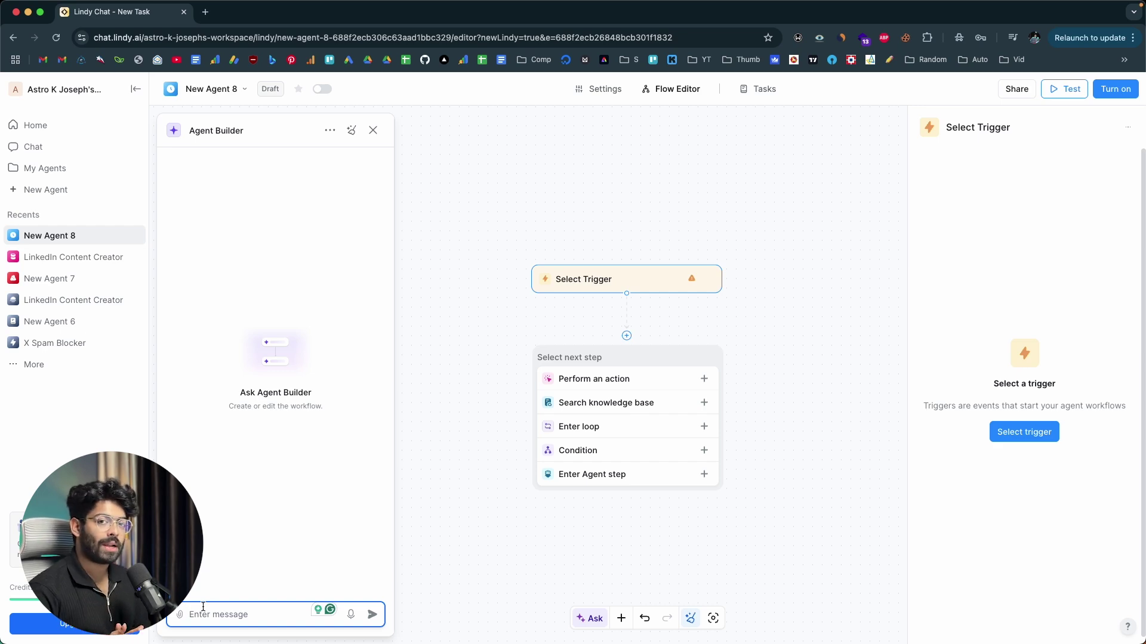
type("an agent that takes a youtube video url as input and then creates a seo optimized blog post, linkedin post and twitter thread and display the same on the screen.")
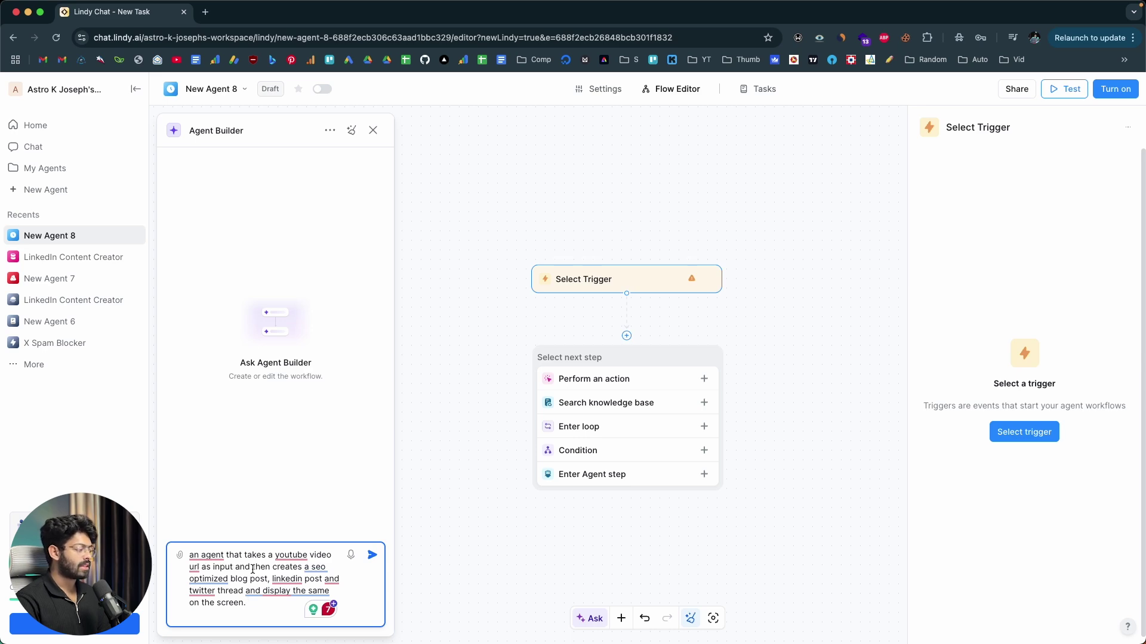
left_click(372, 554)
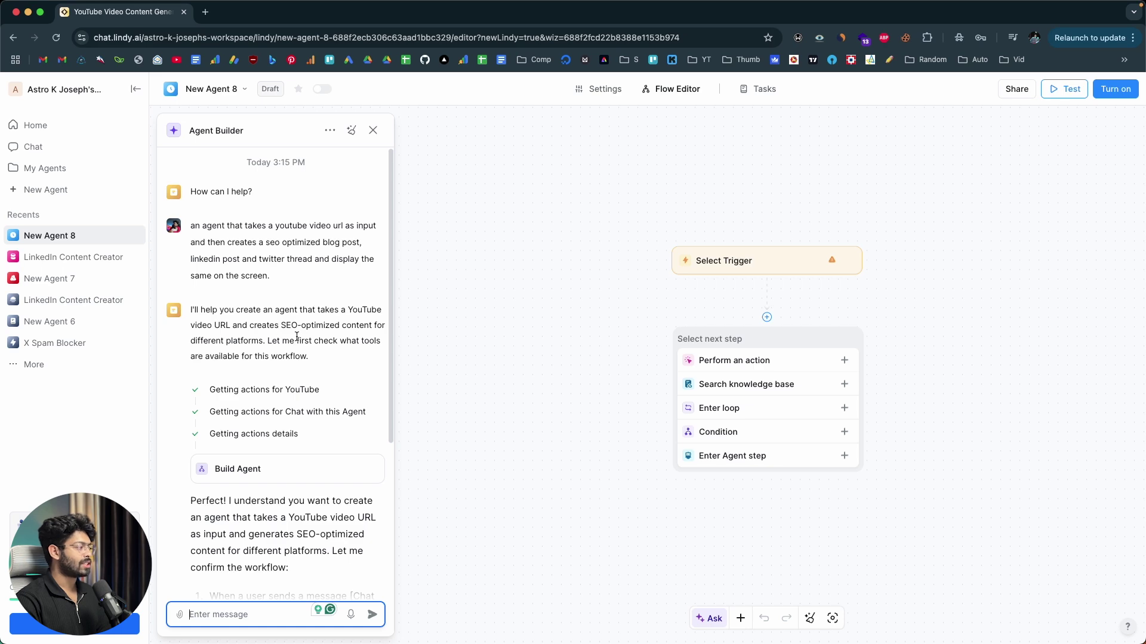
scroll(239, 345, "down", 5)
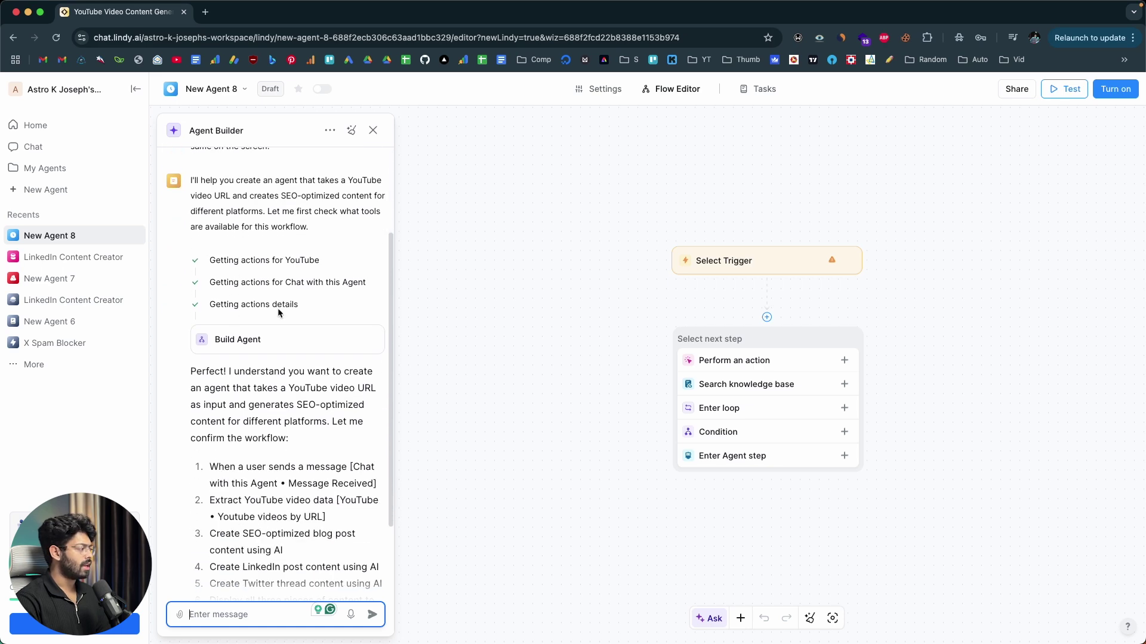
Step: Review the agent builder's proposed six-step workflow and approve it by replying "yes"
scroll(277, 308, "down", 3)
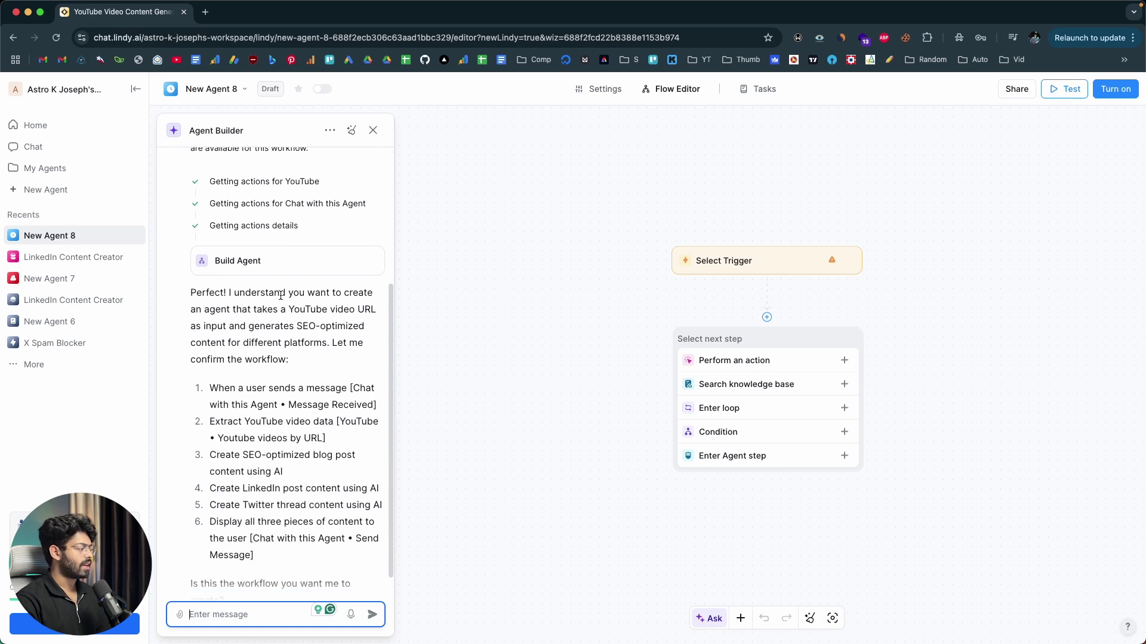
scroll(281, 296, "down", 2)
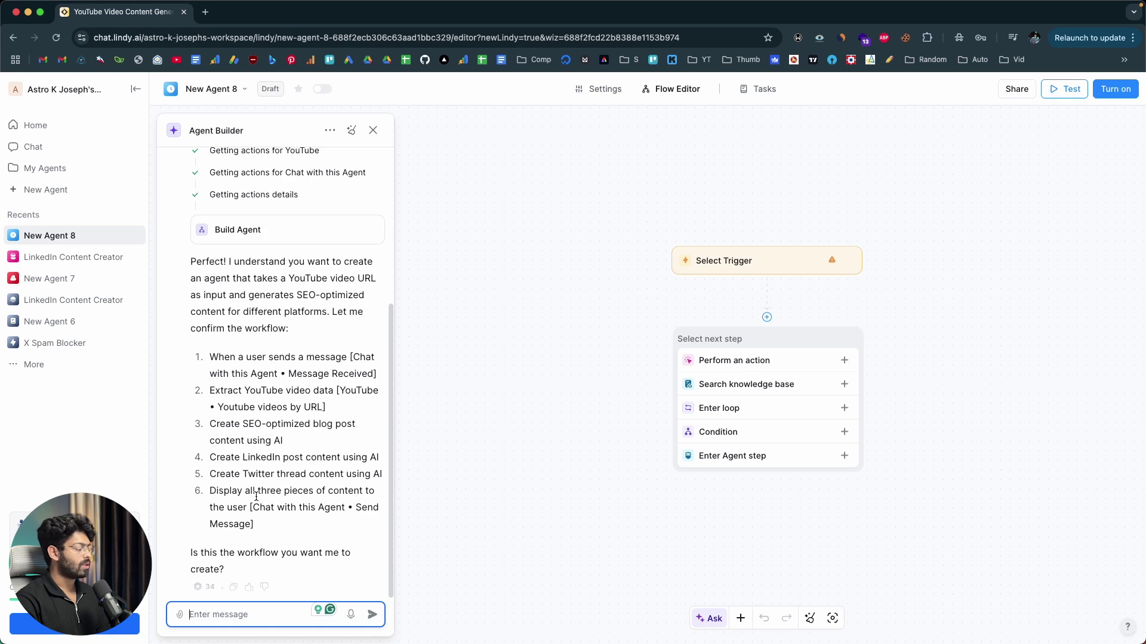
left_click(218, 615)
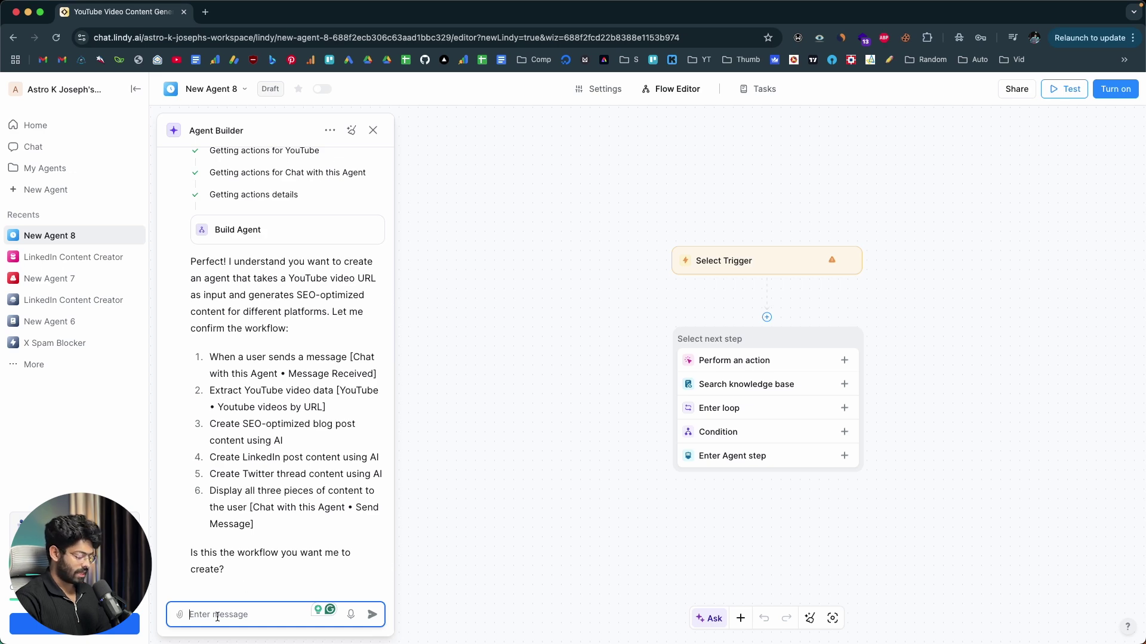
type("yes")
key("Return")
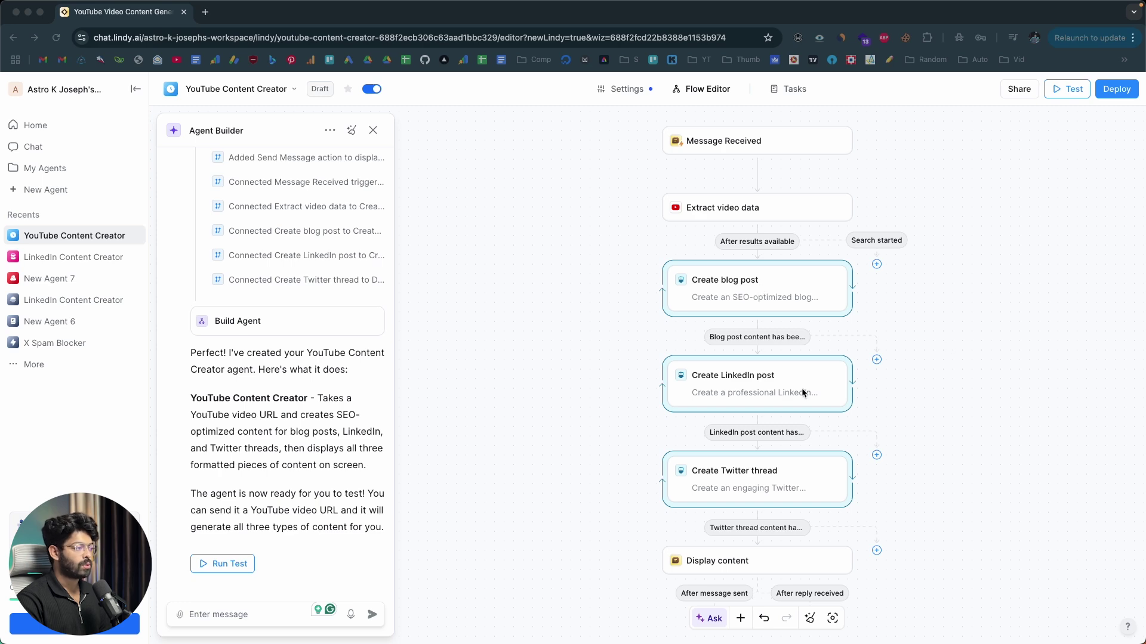
scroll(919, 429, "down", 2)
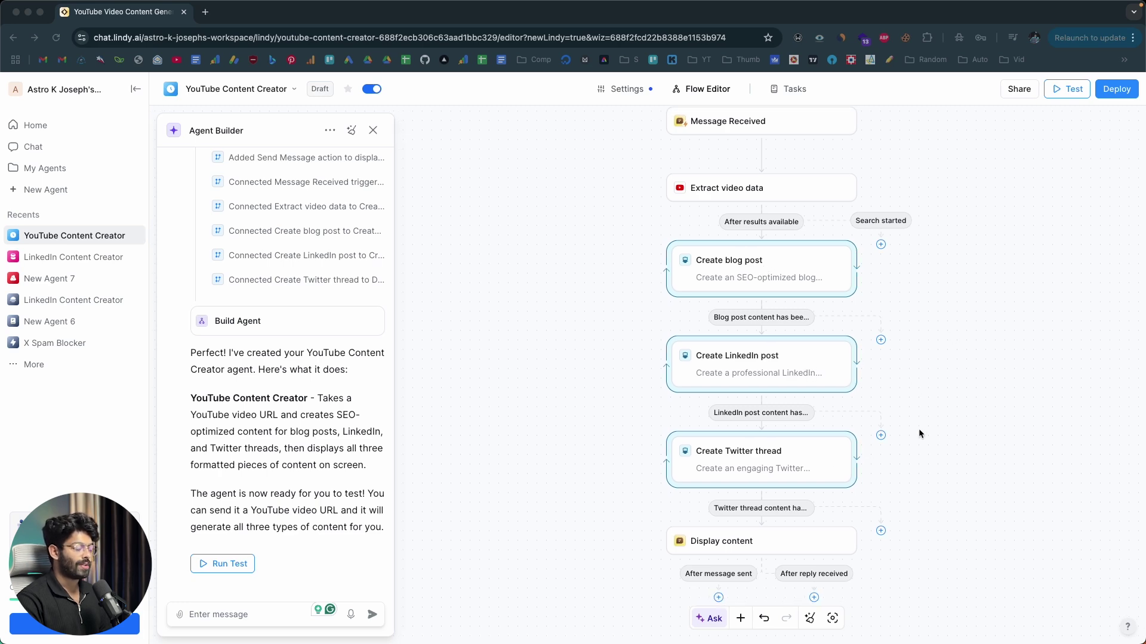
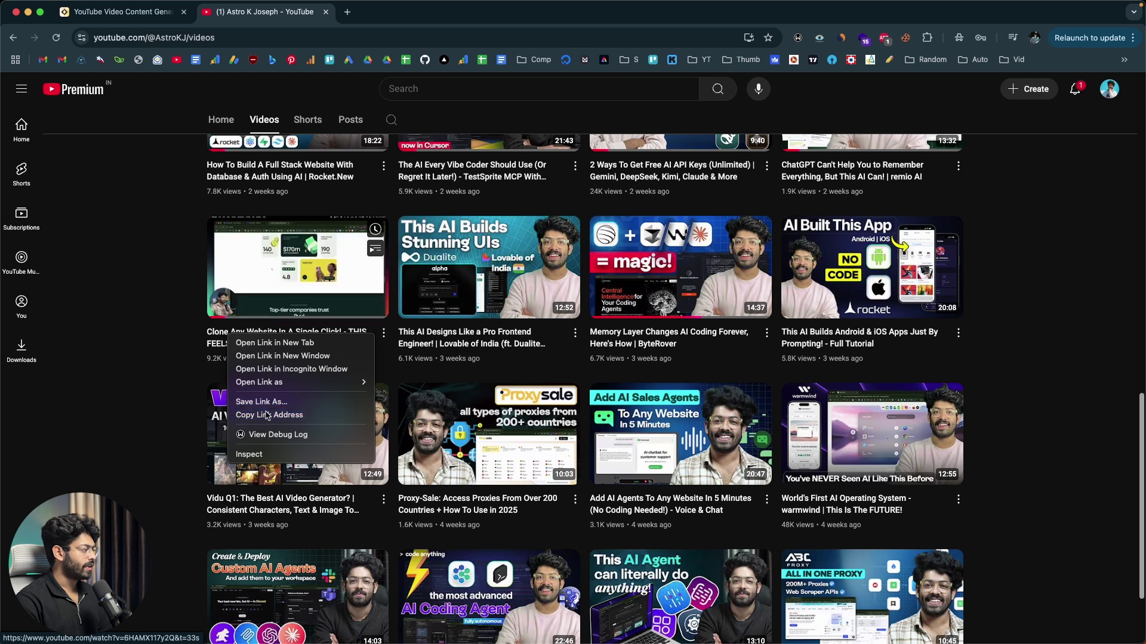
Step: Copy the YouTube link of the "Clone Any Website In A Single Click!" video and send it in the agent's test chat without the "&t=33s" suffix
left_click(269, 415)
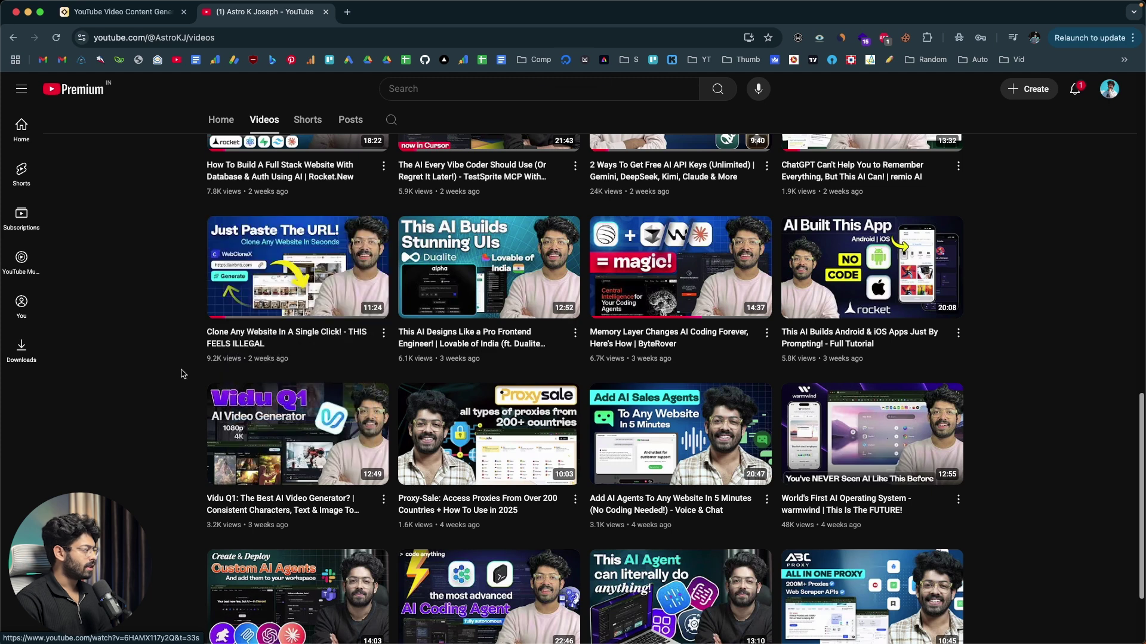
left_click(141, 18)
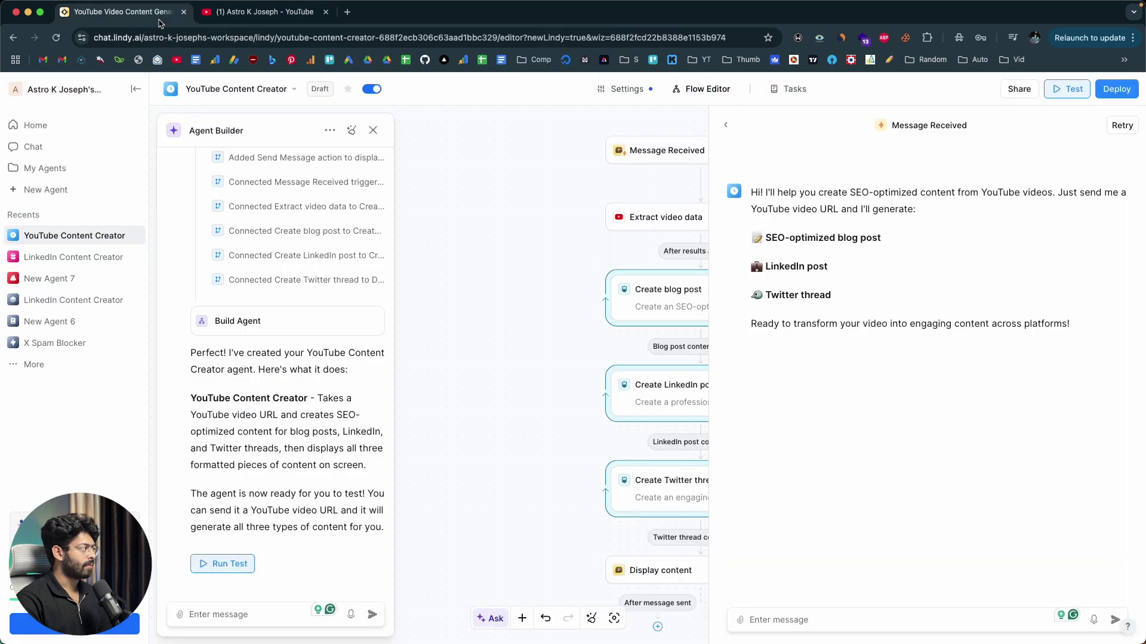
left_click(811, 621)
key("cmd+v")
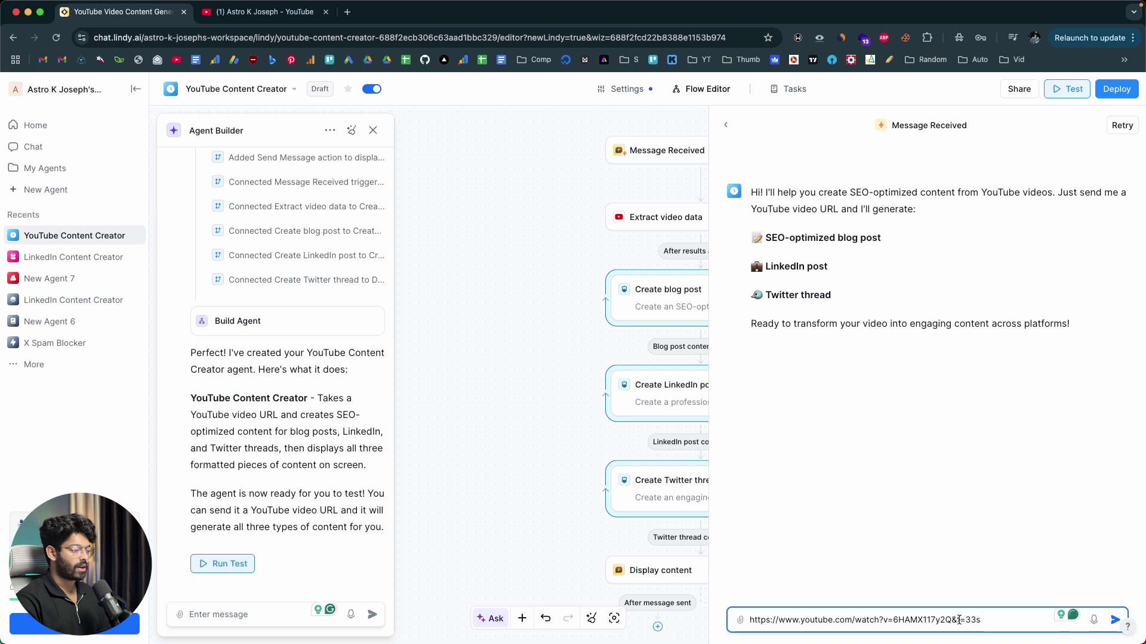
left_click_drag(952, 620, 989, 621)
key("BackSpace")
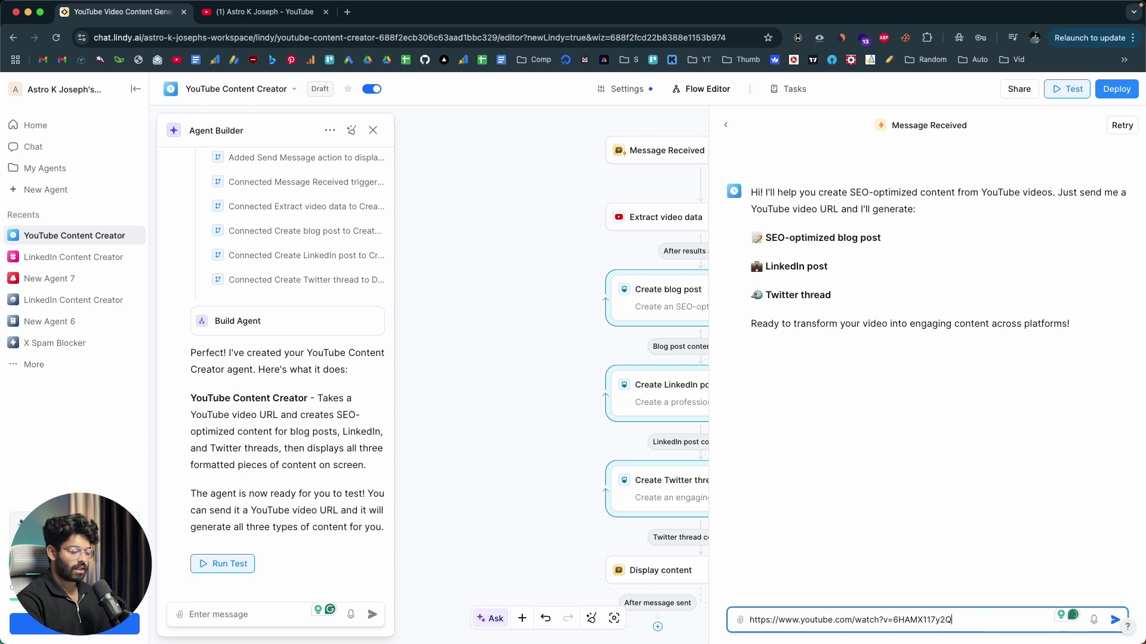
left_click(1114, 620)
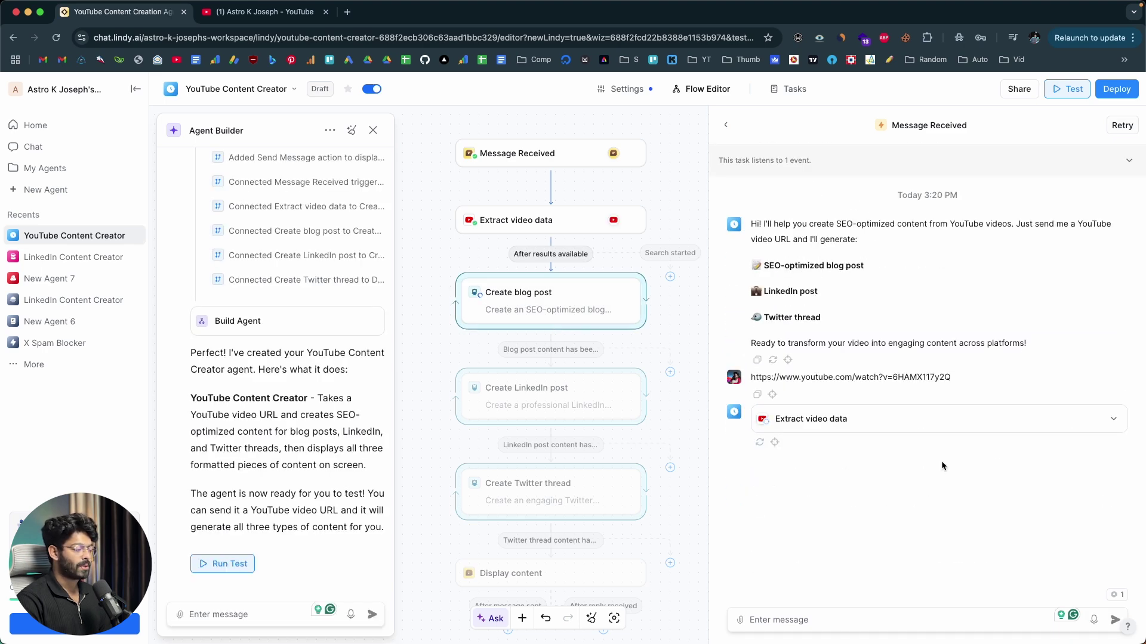
Step: Skim the test run's output from the video data extraction through the individually generated blog post, LinkedIn post and Twitter thread
key("super+l")
scroll(863, 442, "up", 20)
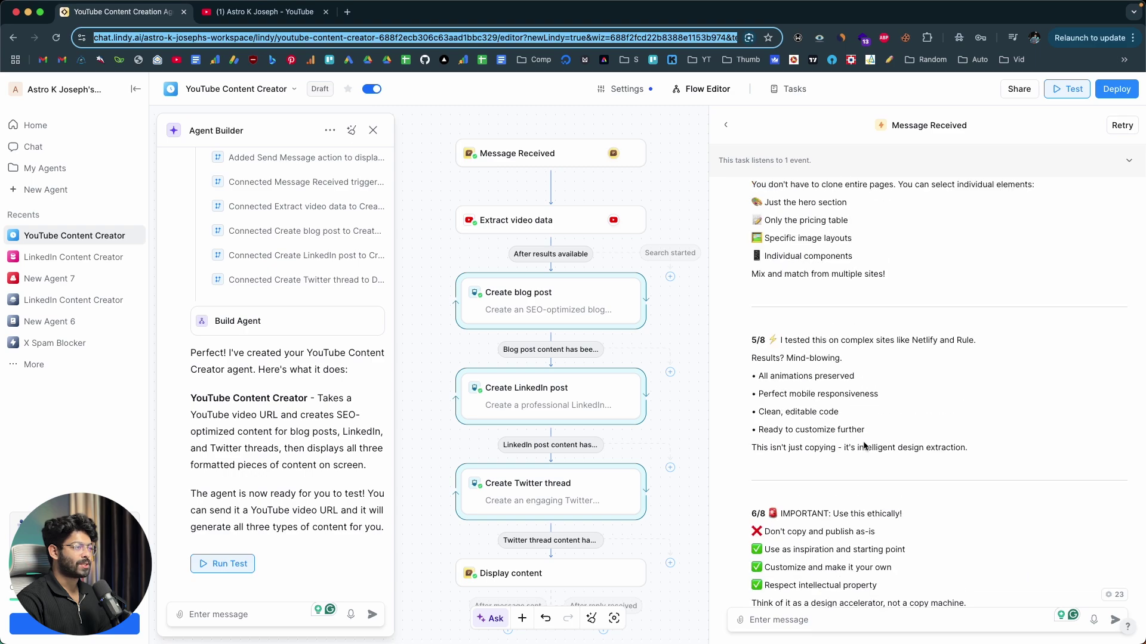
scroll(863, 442, "up", 10)
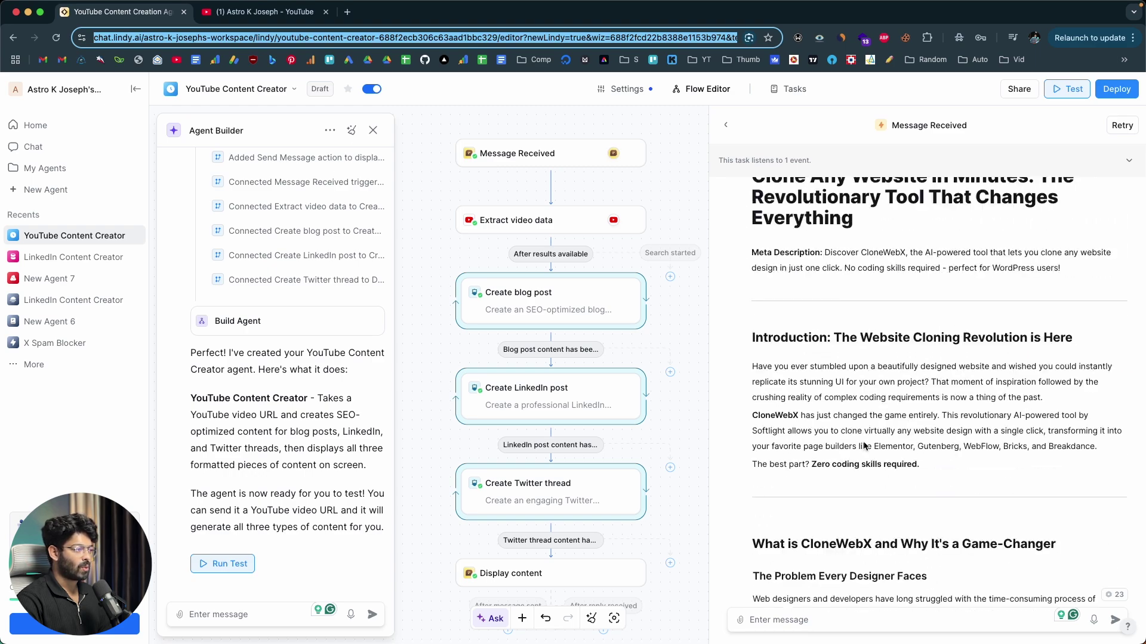
scroll(863, 442, "down", 20)
scroll(863, 442, "up", 15)
scroll(863, 445, "up", 10)
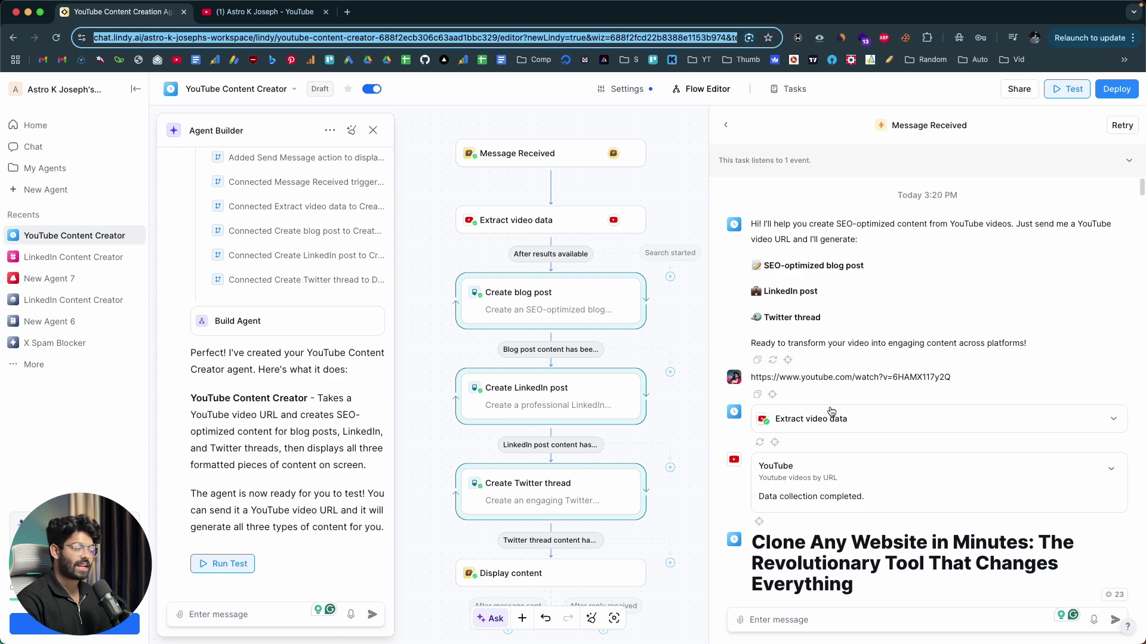
scroll(831, 417, "down", 15)
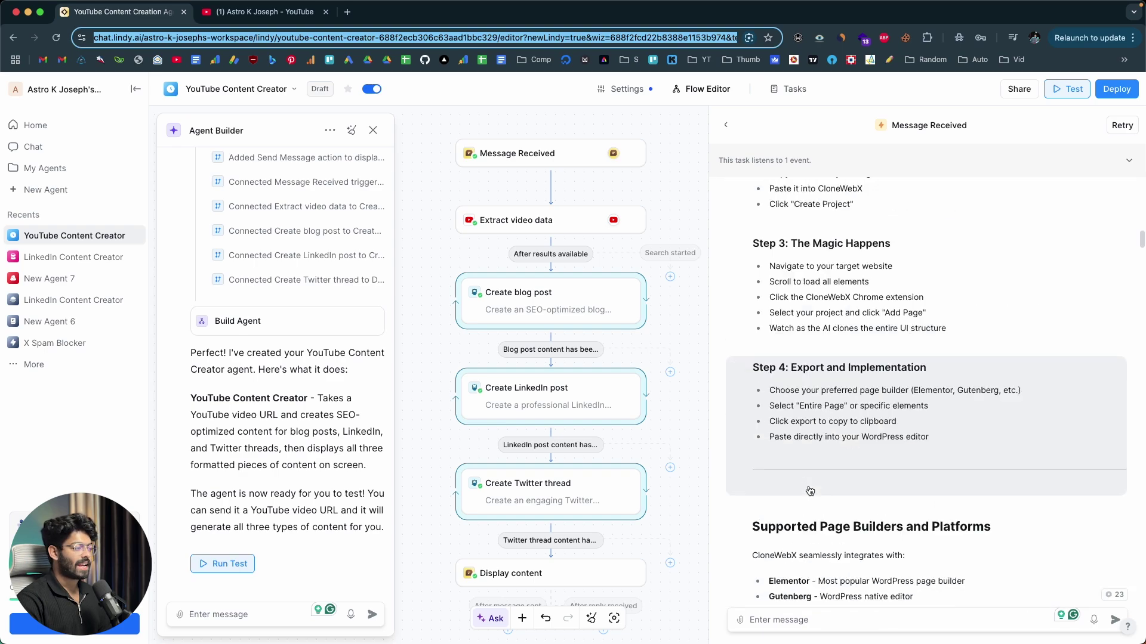
scroll(809, 491, "down", 20)
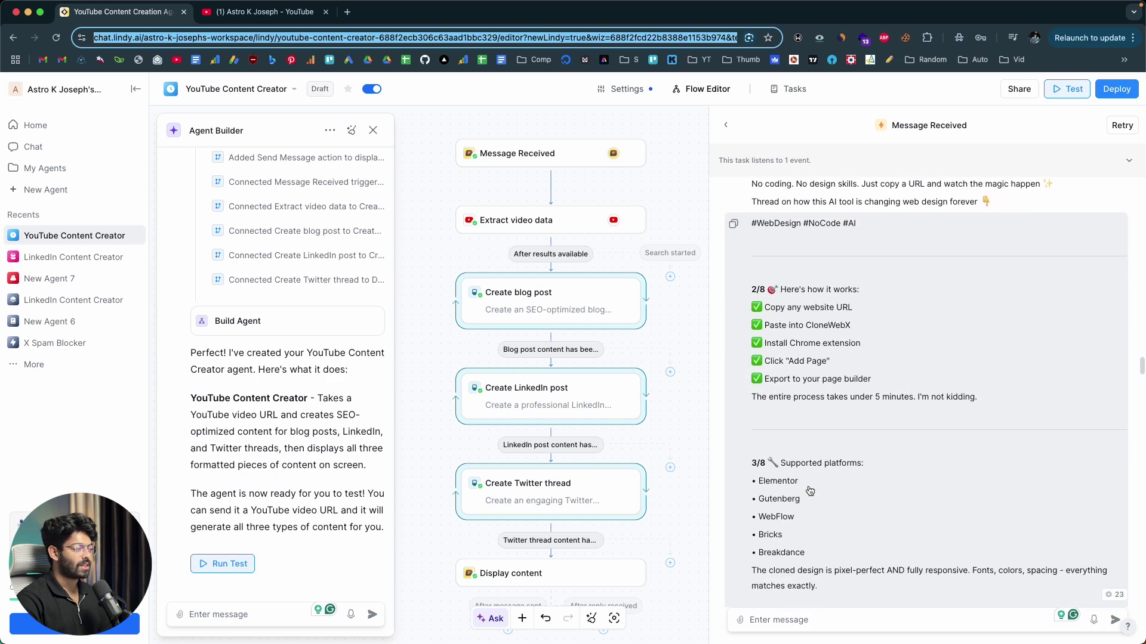
scroll(809, 491, "down", 15)
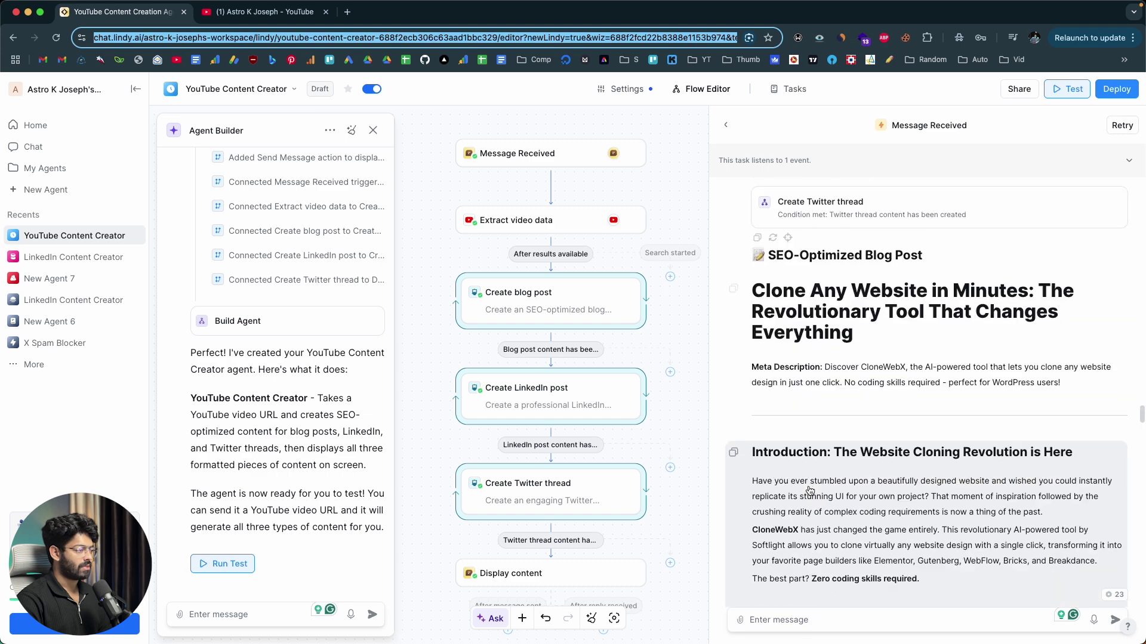
Step: Examine the final displayed content of the test run, covering the SEO-optimized blog post, the LinkedIn post and the Twitter thread
scroll(809, 491, "down", 7)
scroll(817, 501, "up", 9)
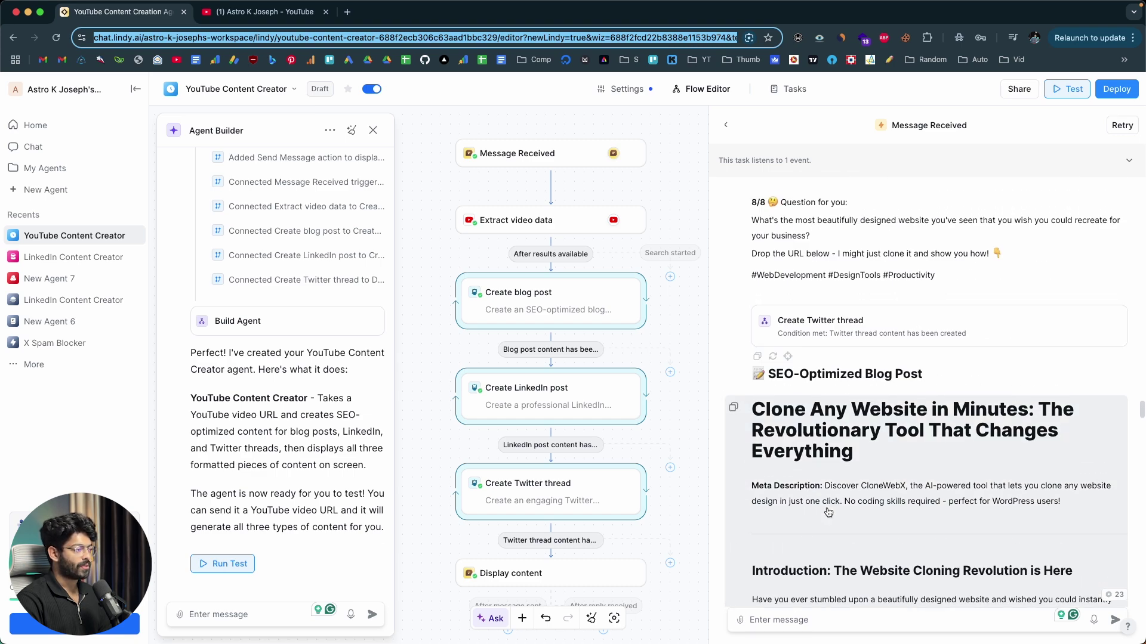
scroll(829, 512, "down", 15)
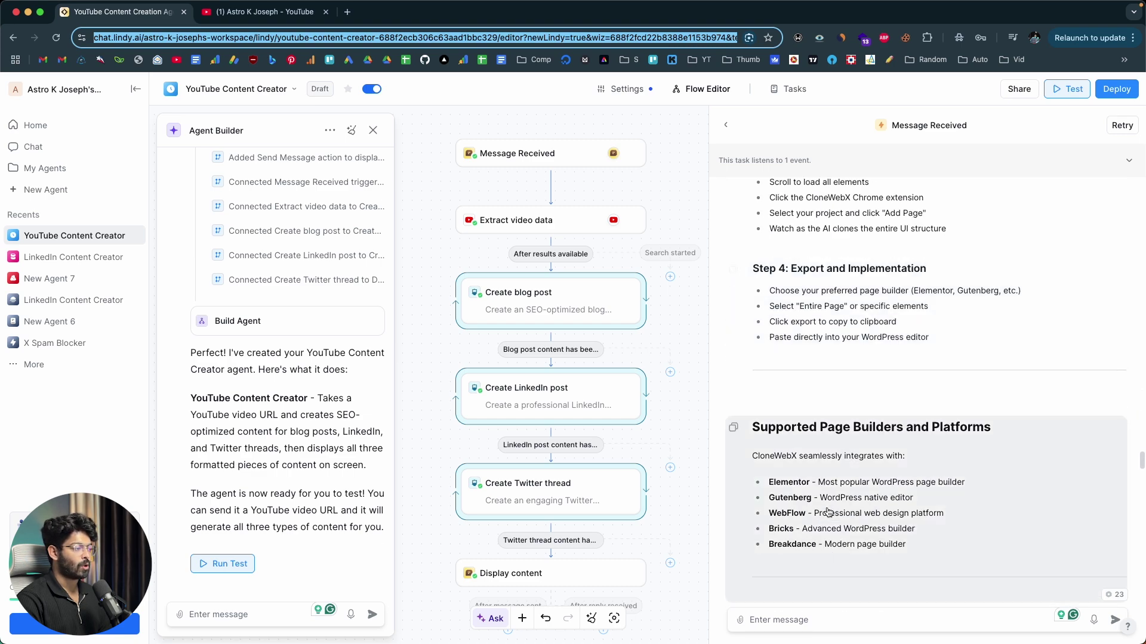
scroll(828, 512, "down", 15)
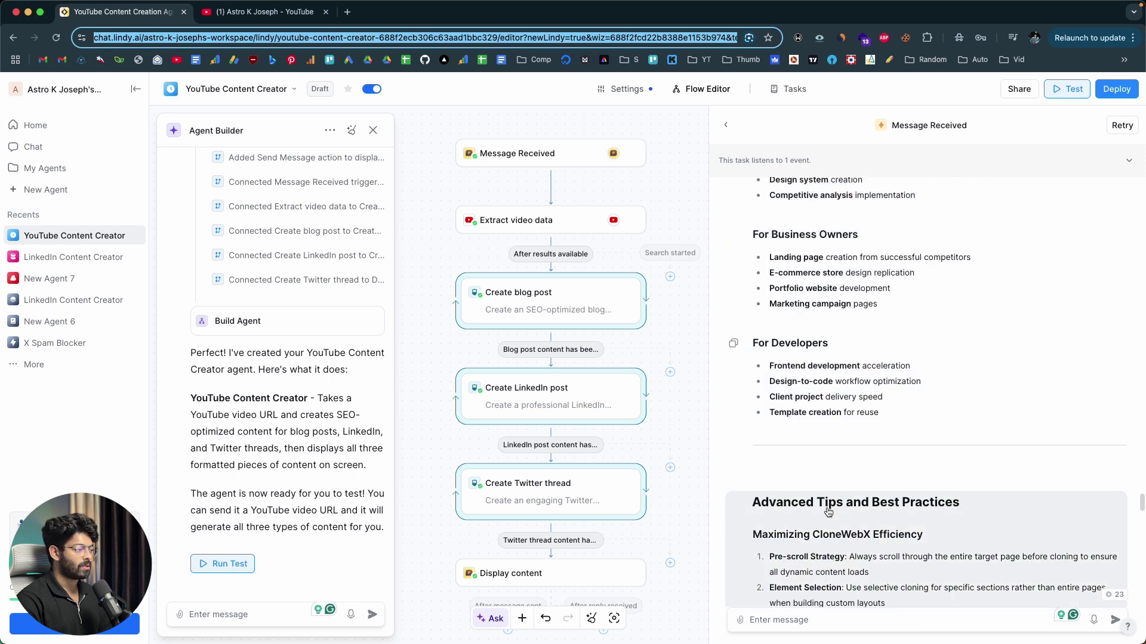
scroll(828, 512, "down", 15)
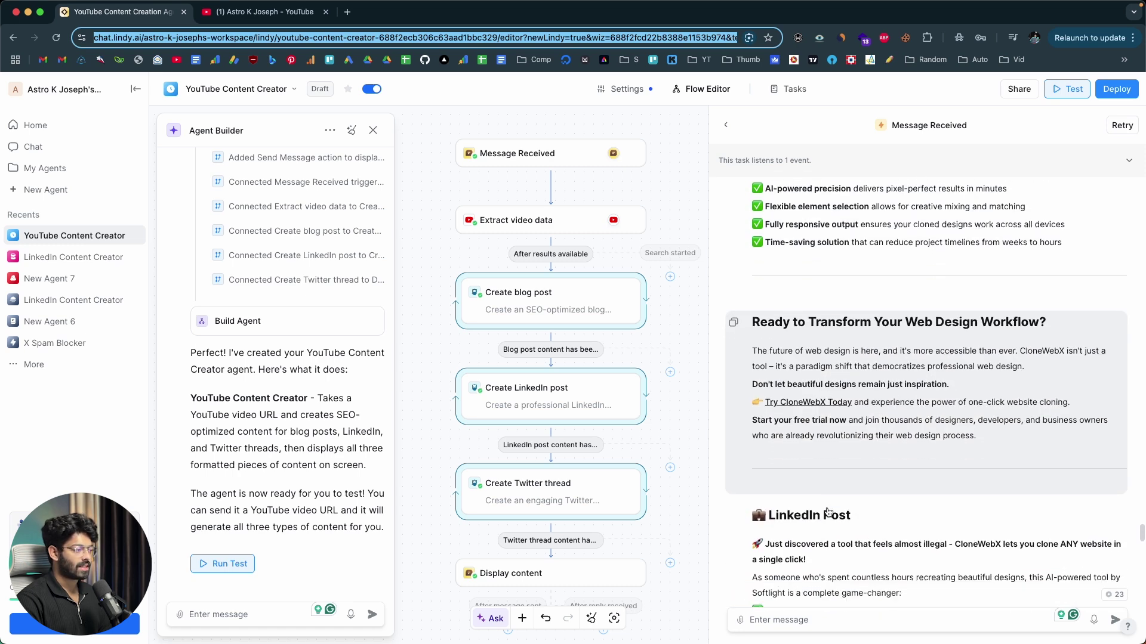
scroll(828, 512, "down", 5)
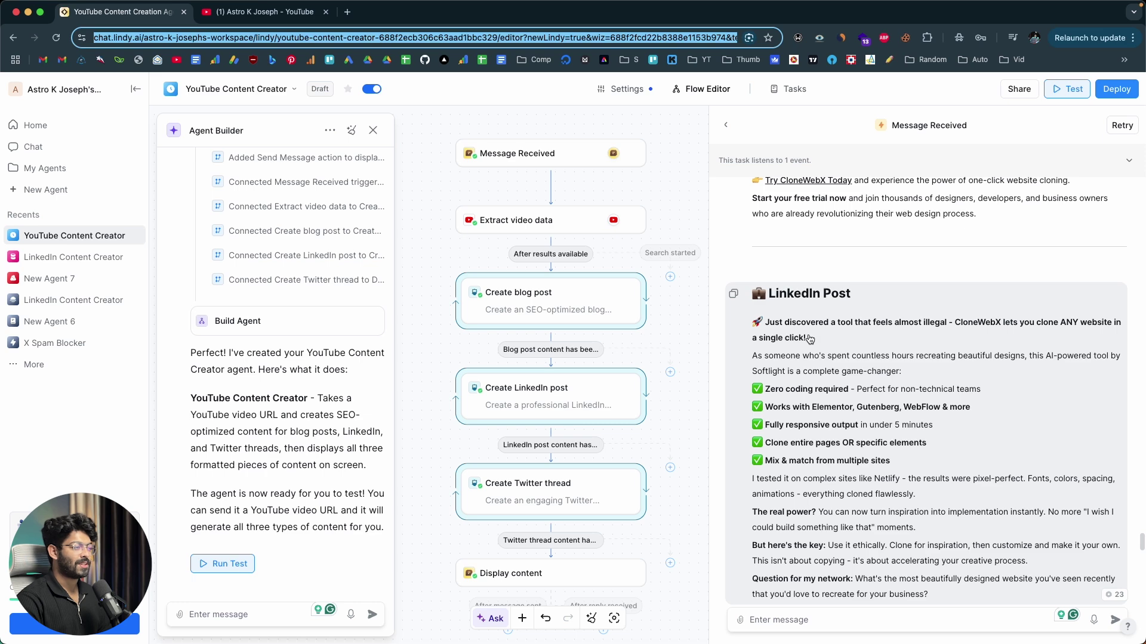
scroll(789, 346, "down", 8)
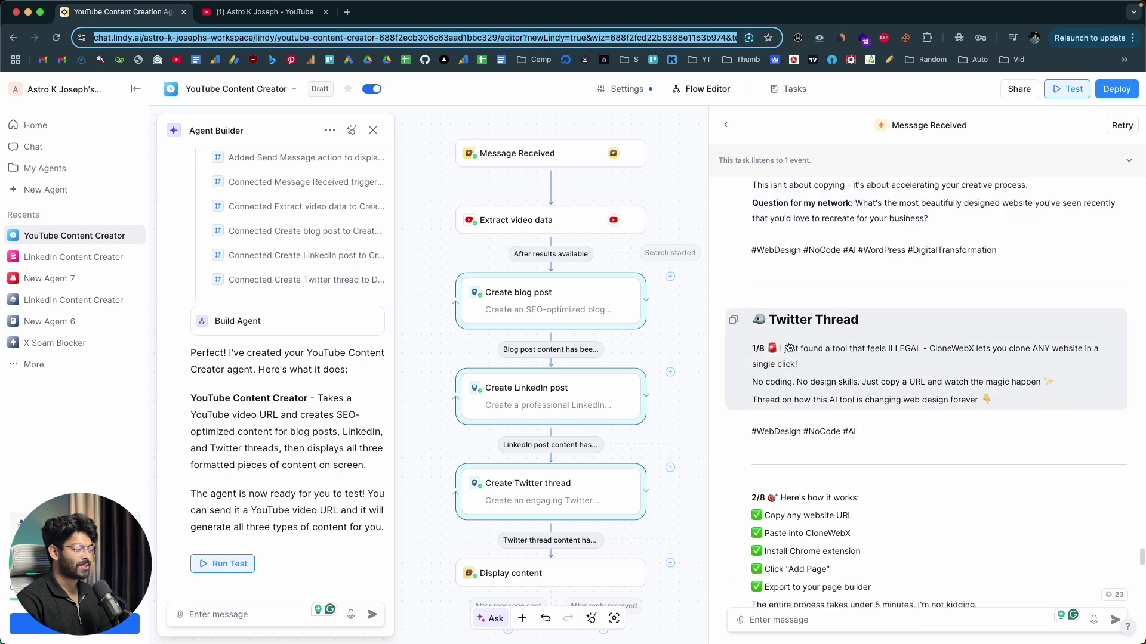
scroll(839, 321, "down", 10)
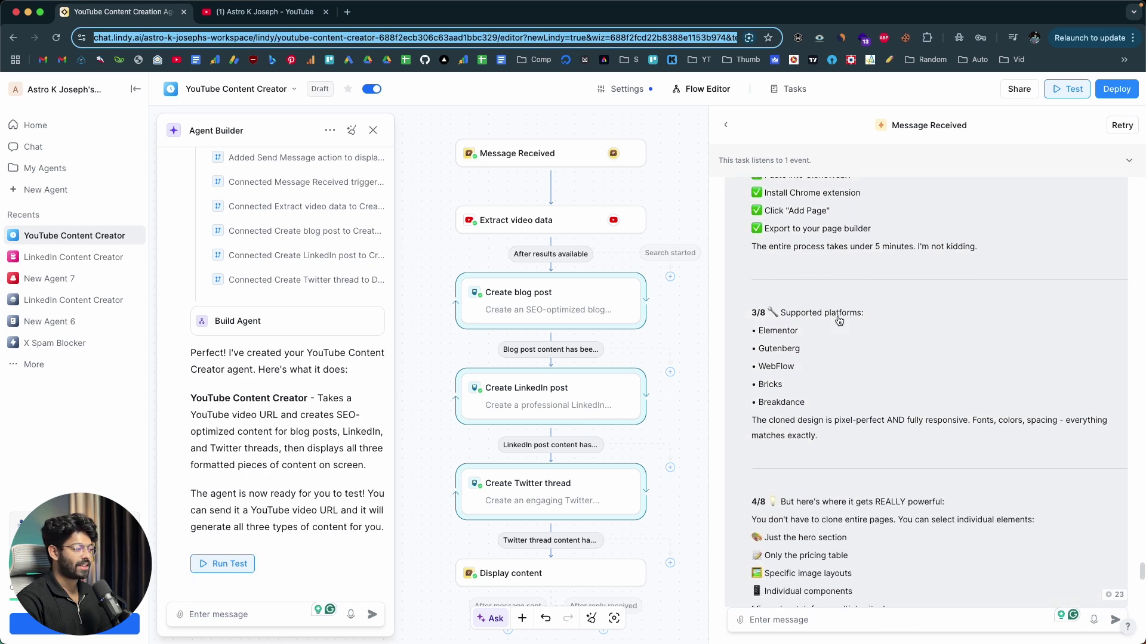
scroll(809, 291, "down", 6)
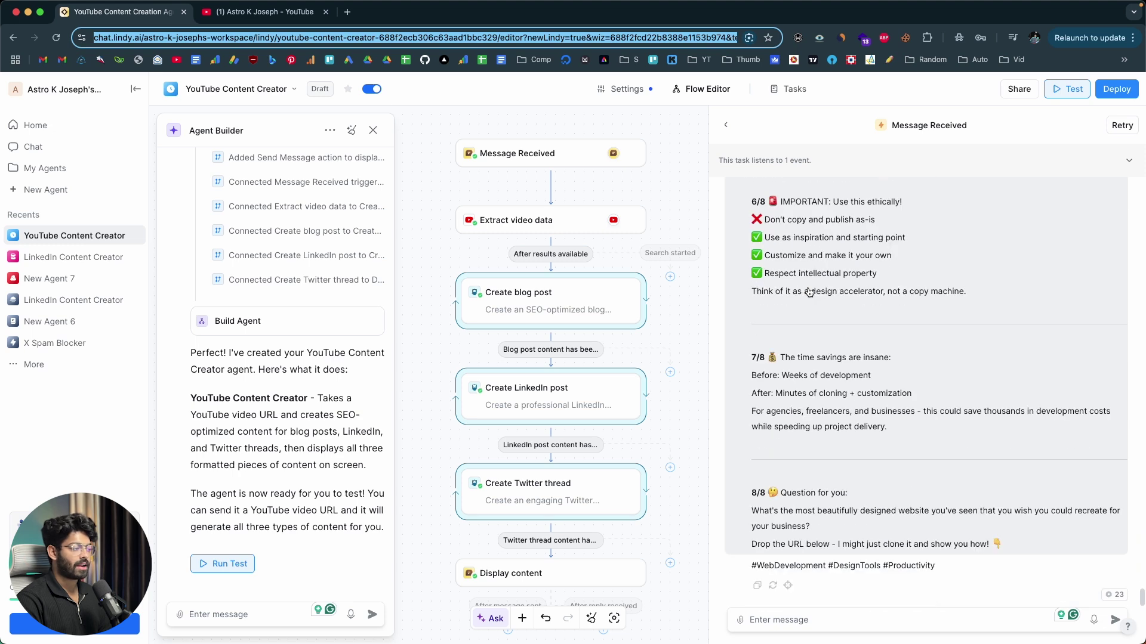
scroll(809, 292, "up", 4)
scroll(810, 292, "down", 4)
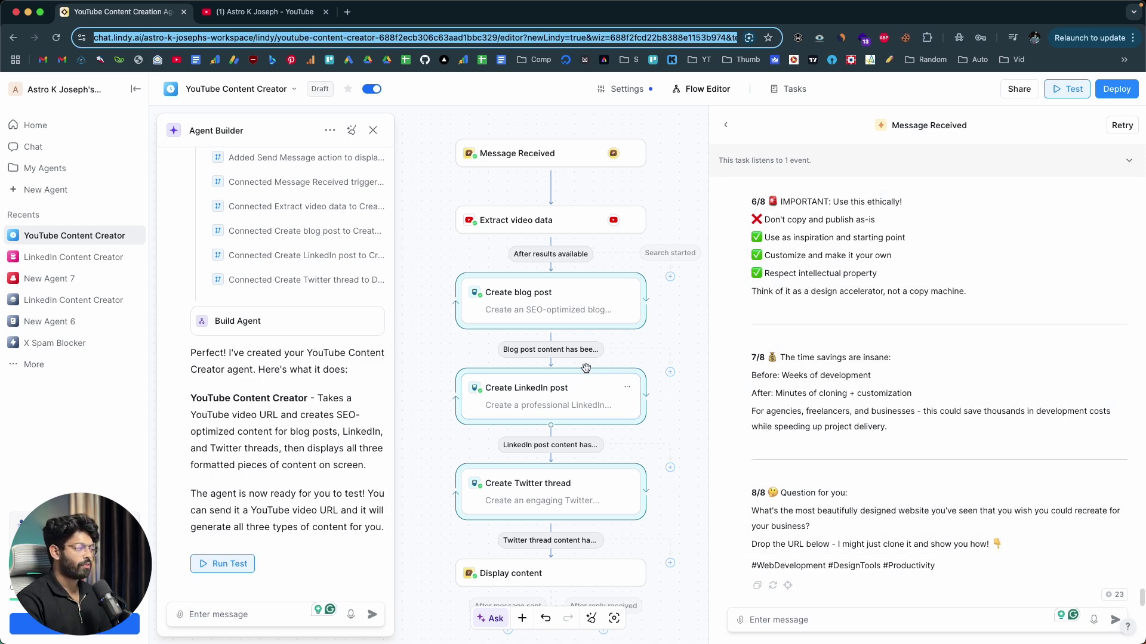
Step: Close the test run and ask the agent builder to modify the workflow so it automatically publishes the generated post to the LinkedIn account
left_click(726, 125)
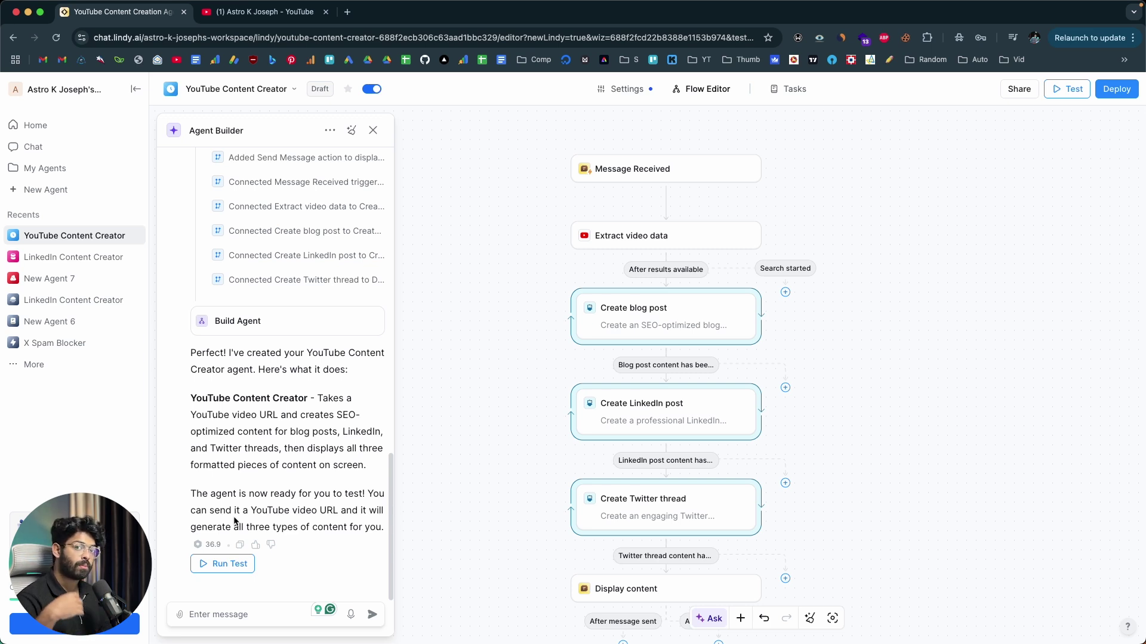
left_click(234, 606)
key("super+v")
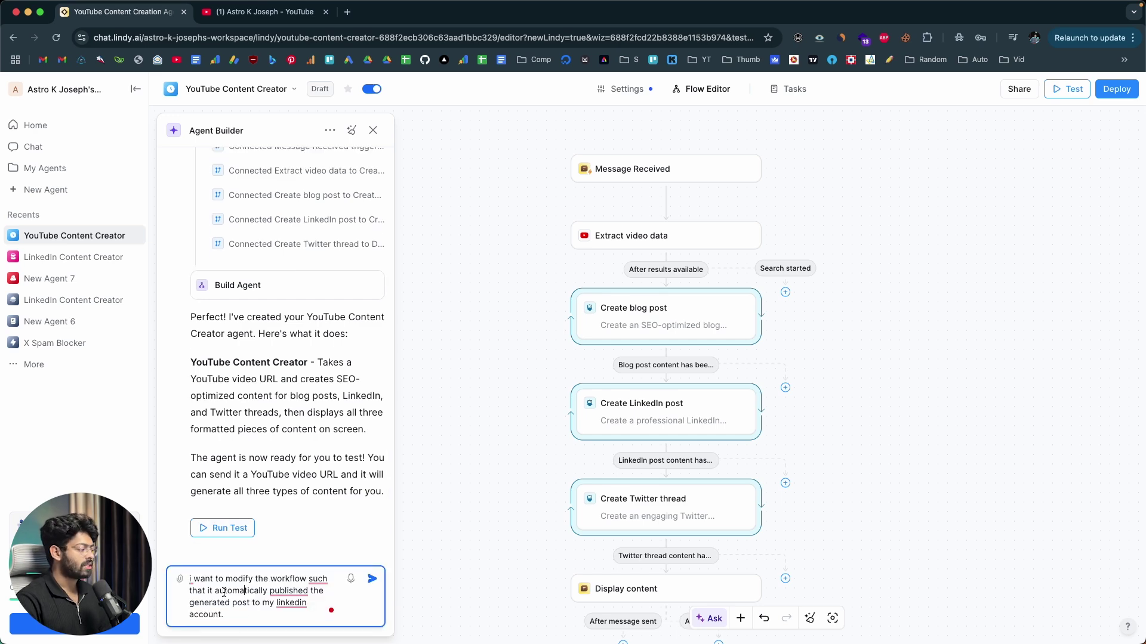
left_click(289, 591)
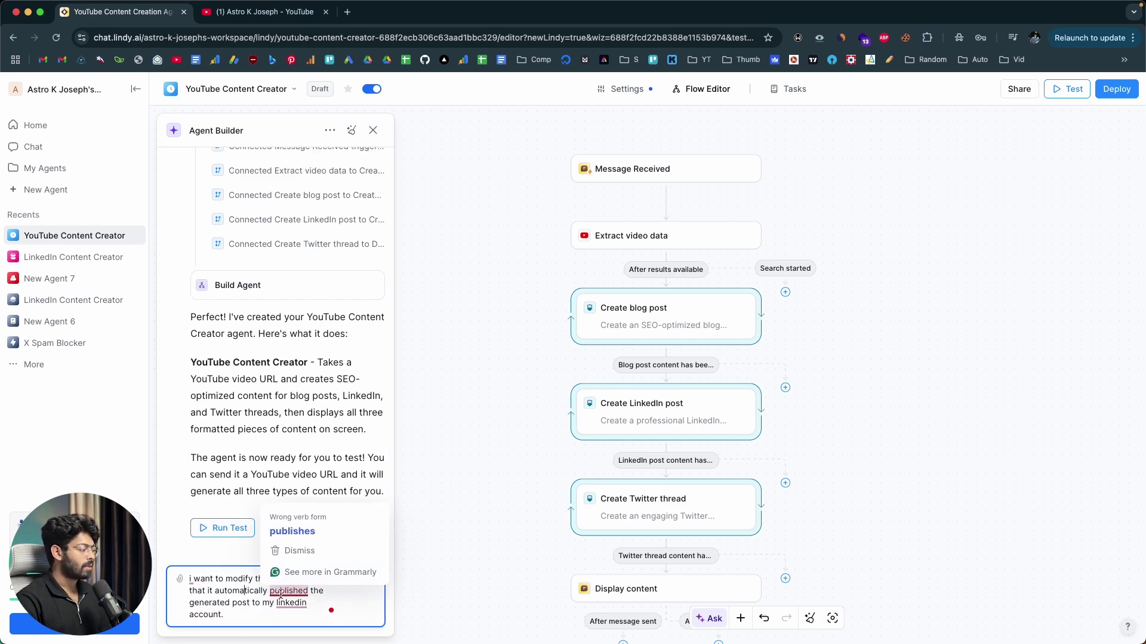
left_click(306, 529)
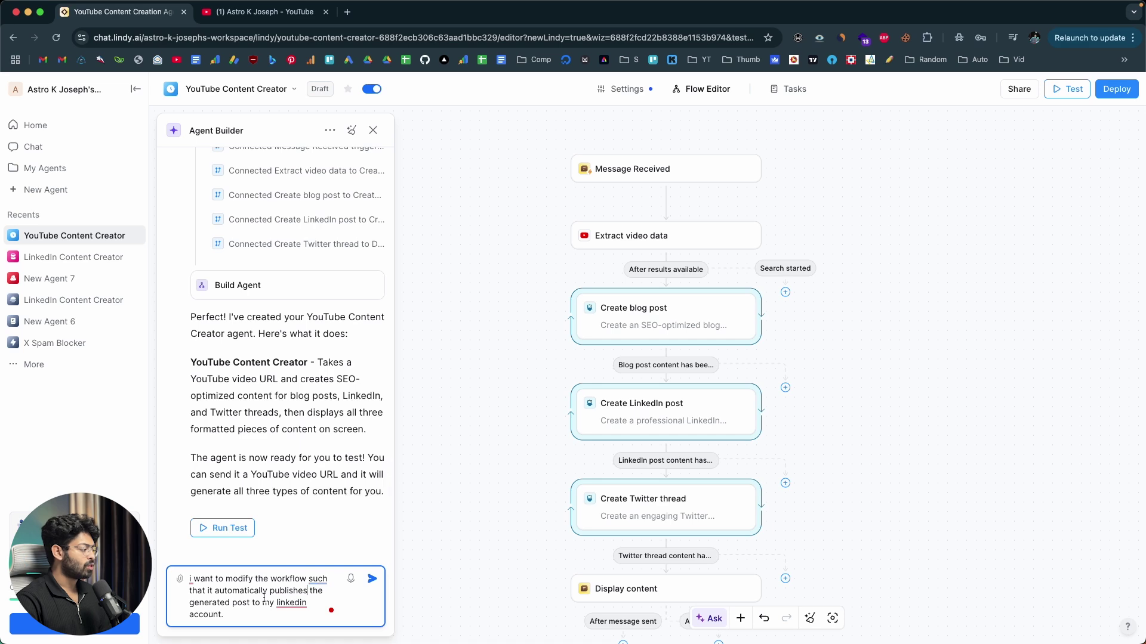
left_click(371, 578)
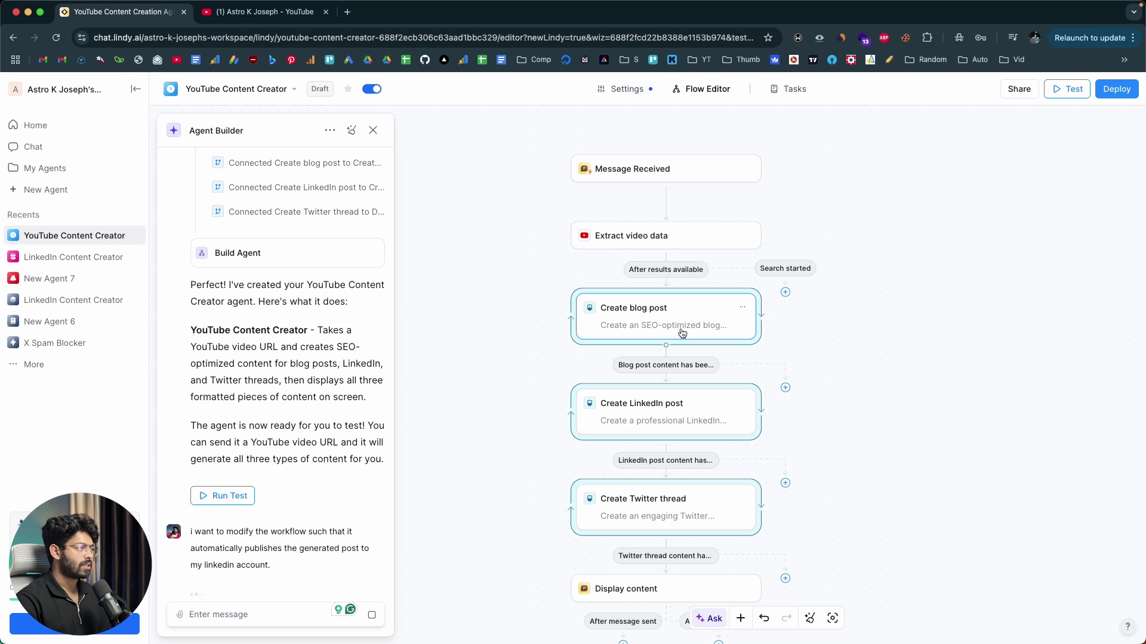
Step: Approve the agent builder's proposed LinkedIn publishing modification by replying "yes"
scroll(680, 327, "down", 1)
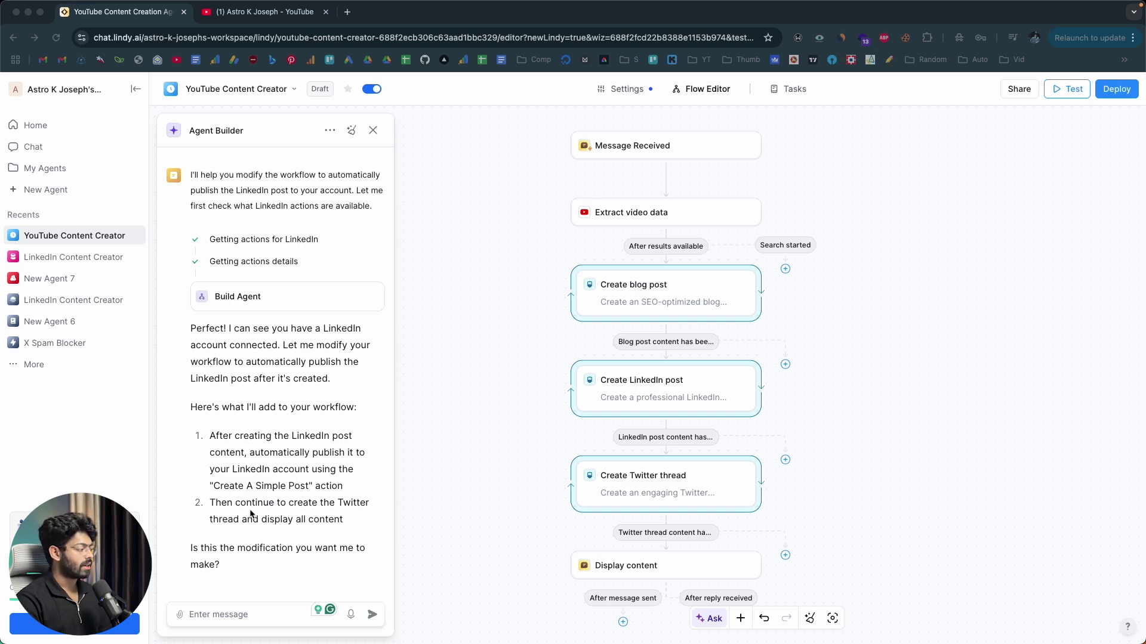
left_click(210, 611)
left_click(210, 611)
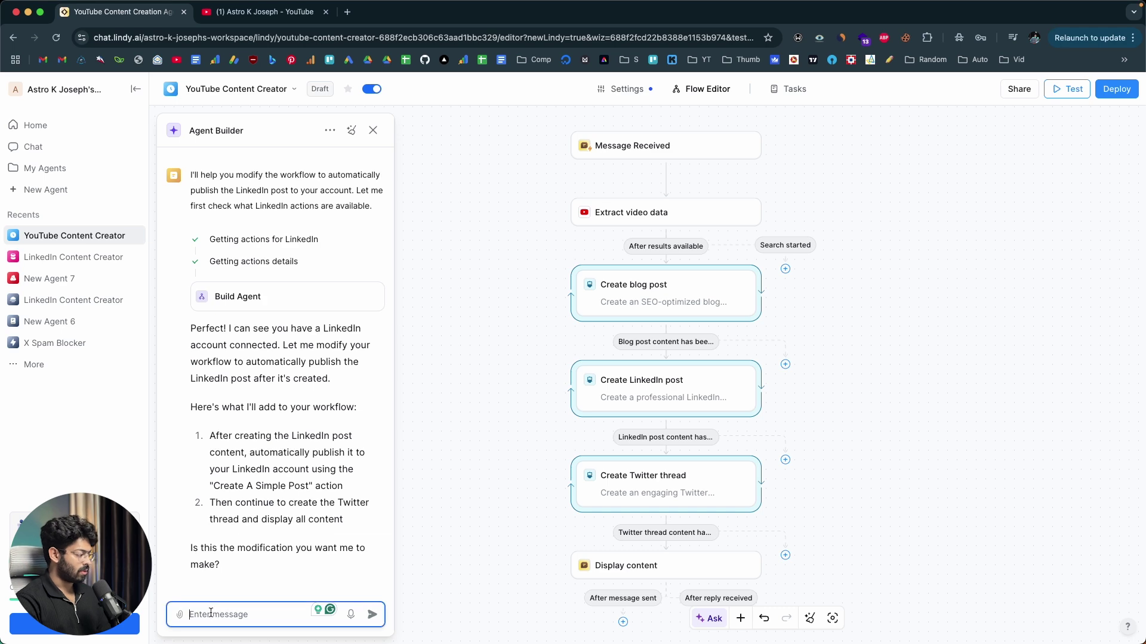
type("yes")
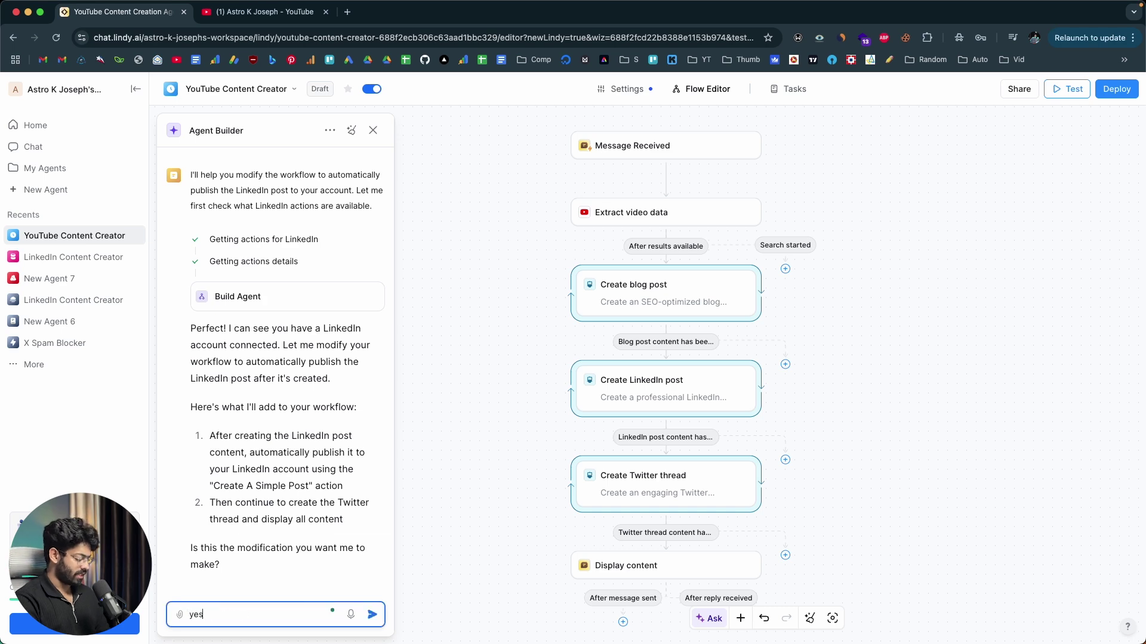
left_click(371, 614)
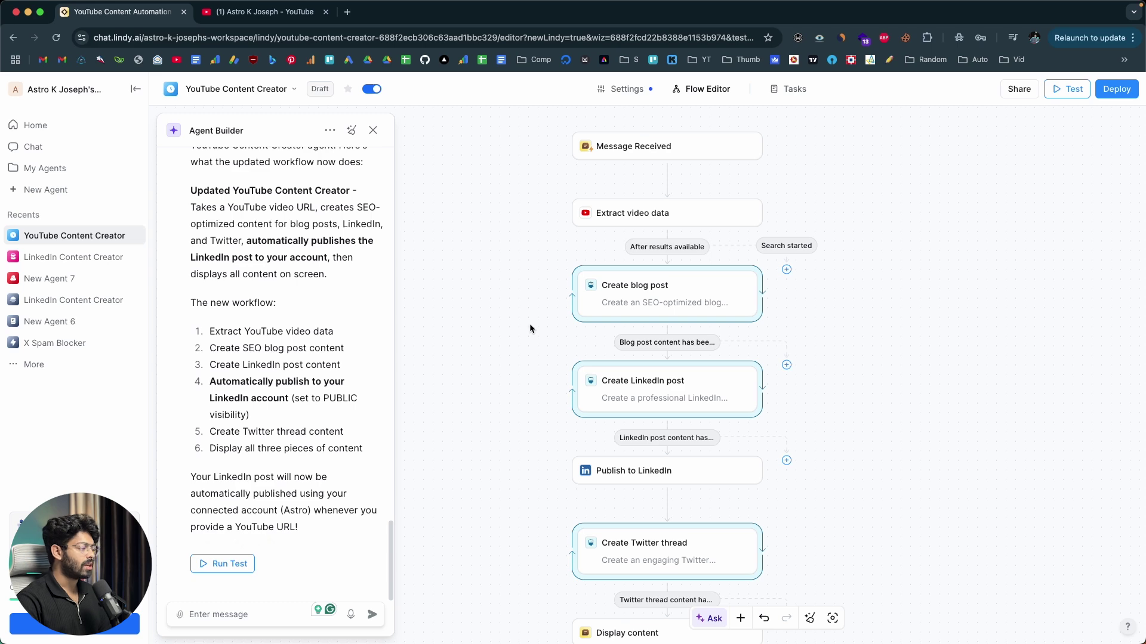
Step: Review the updated workflow on the canvas, including the prompt and settings of the Create blog post step
scroll(529, 329, "up", 1)
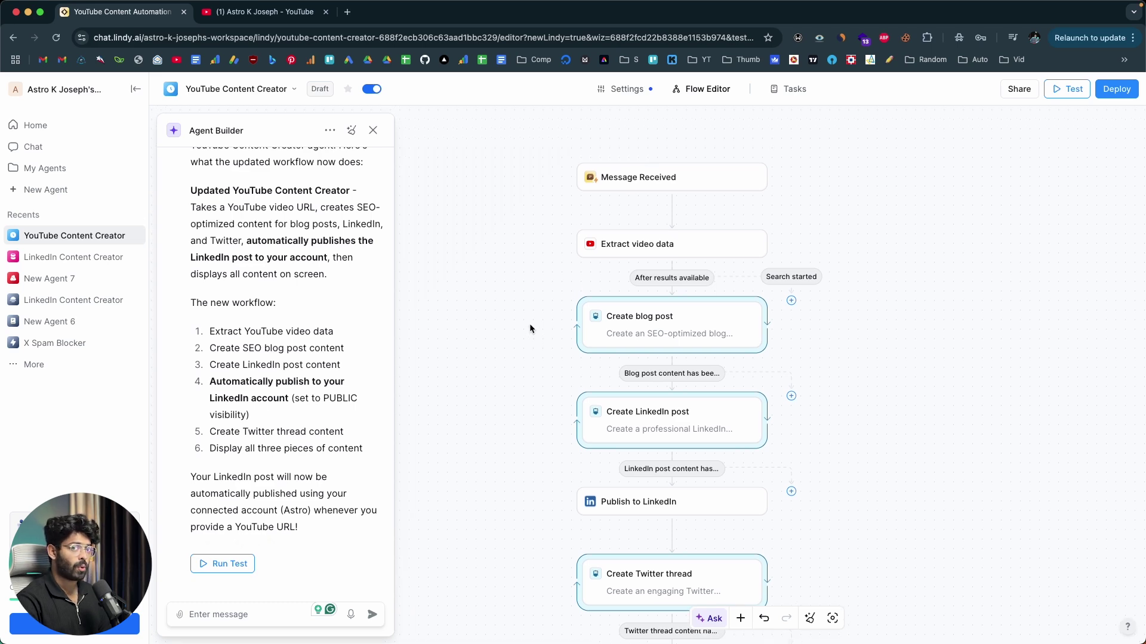
scroll(530, 328, "down", 1)
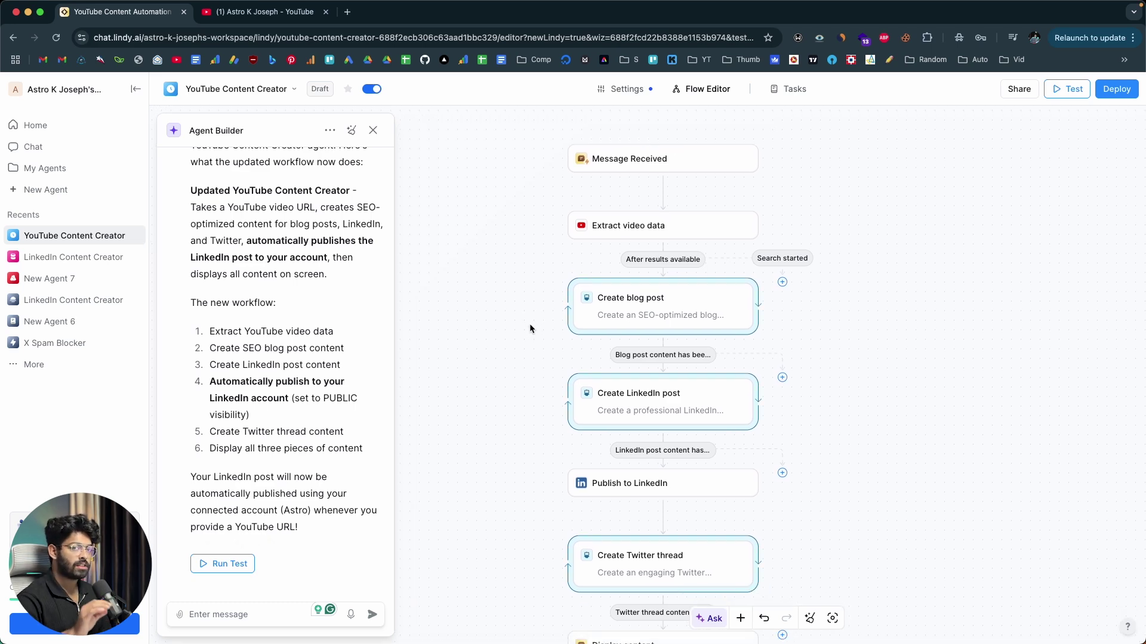
left_click(743, 304)
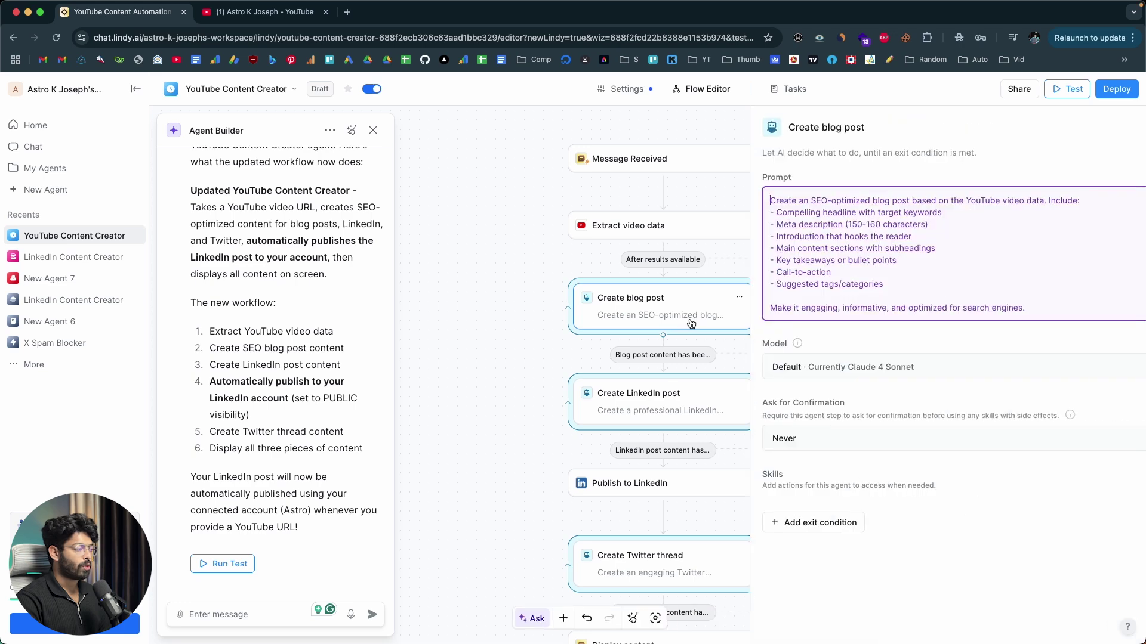
left_click(533, 207)
scroll(534, 209, "down", 1)
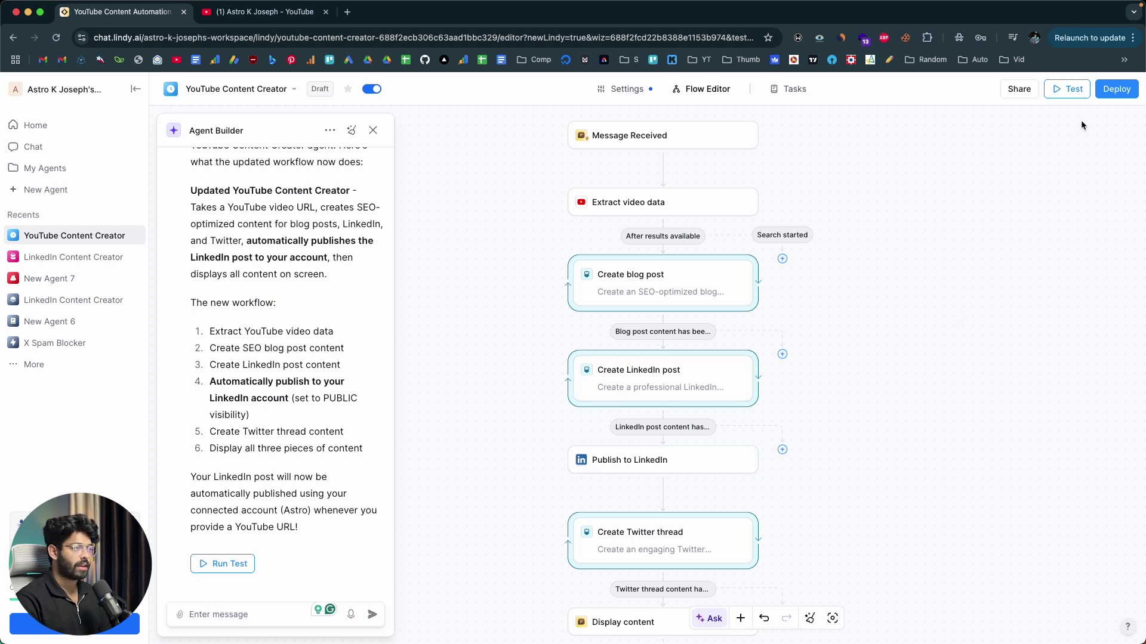
Step: Start a new test run and copy the link address of the YouTube video "Clone Any Website In A Single Click!"
left_click(1068, 90)
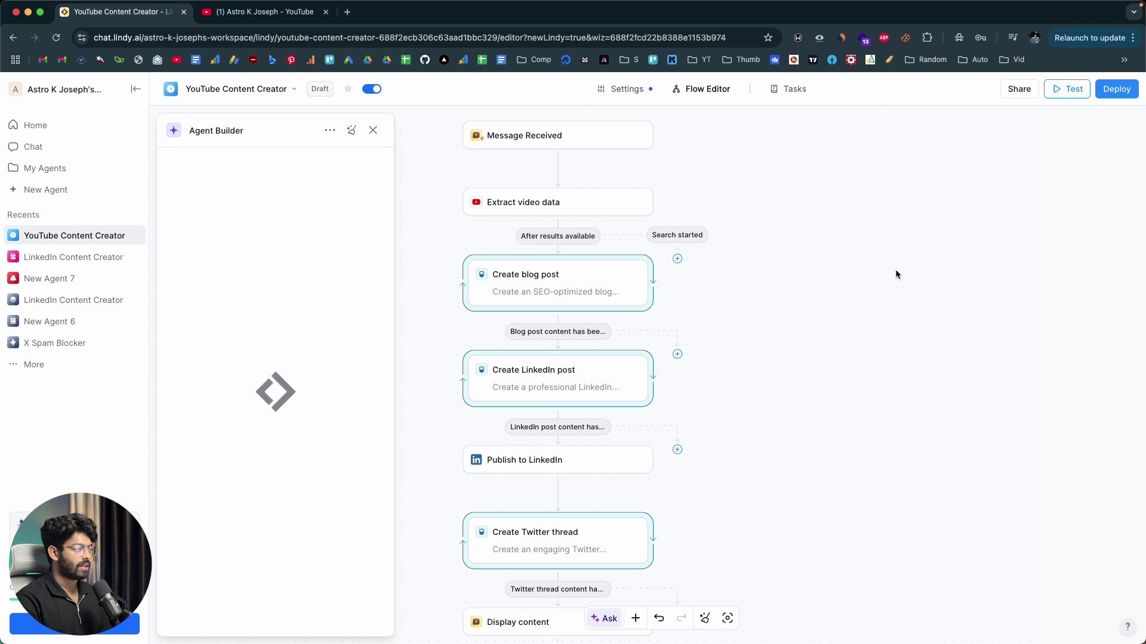
left_click(263, 12)
right_click(253, 241)
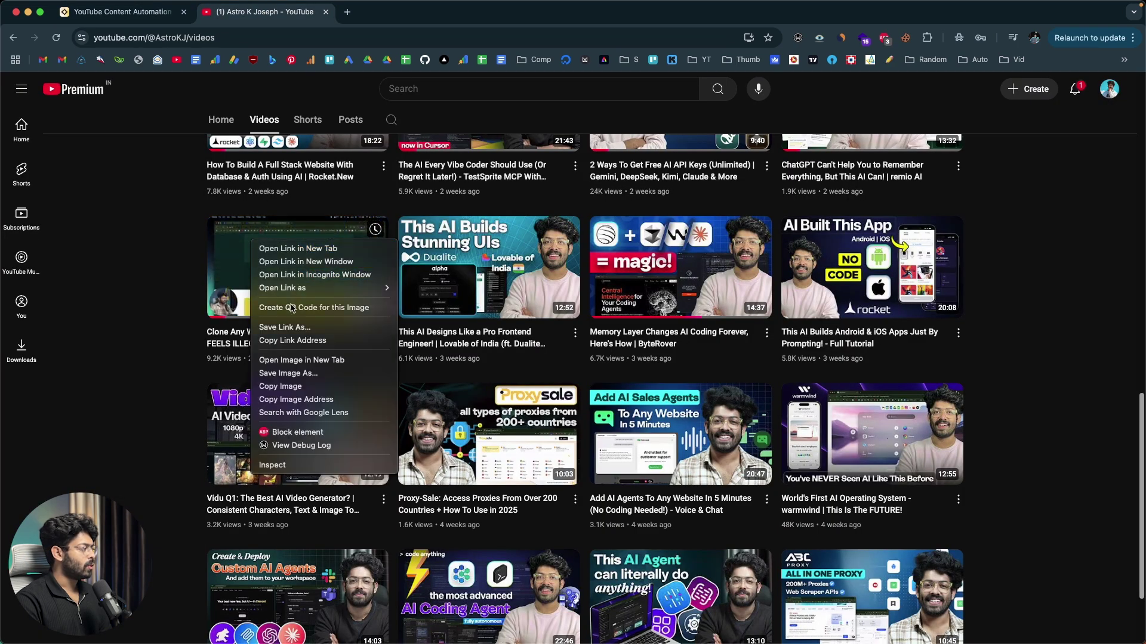
left_click(127, 14)
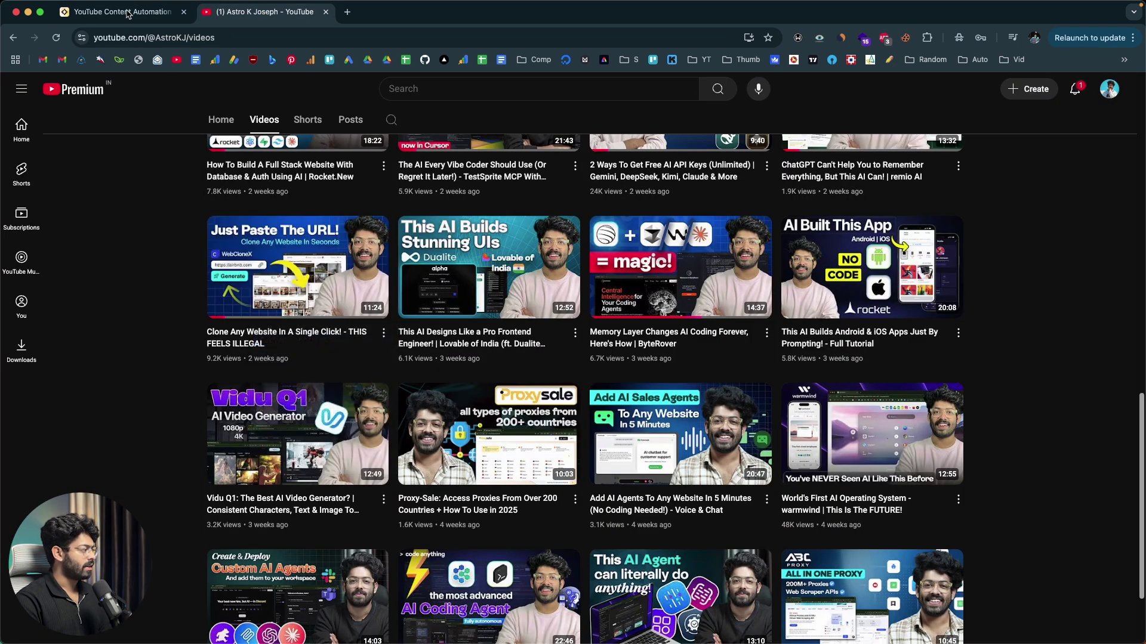
left_click(127, 13)
left_click(832, 620)
type("https://www.youtube.com/watch?v=6HAMX117y2Q&t=33s")
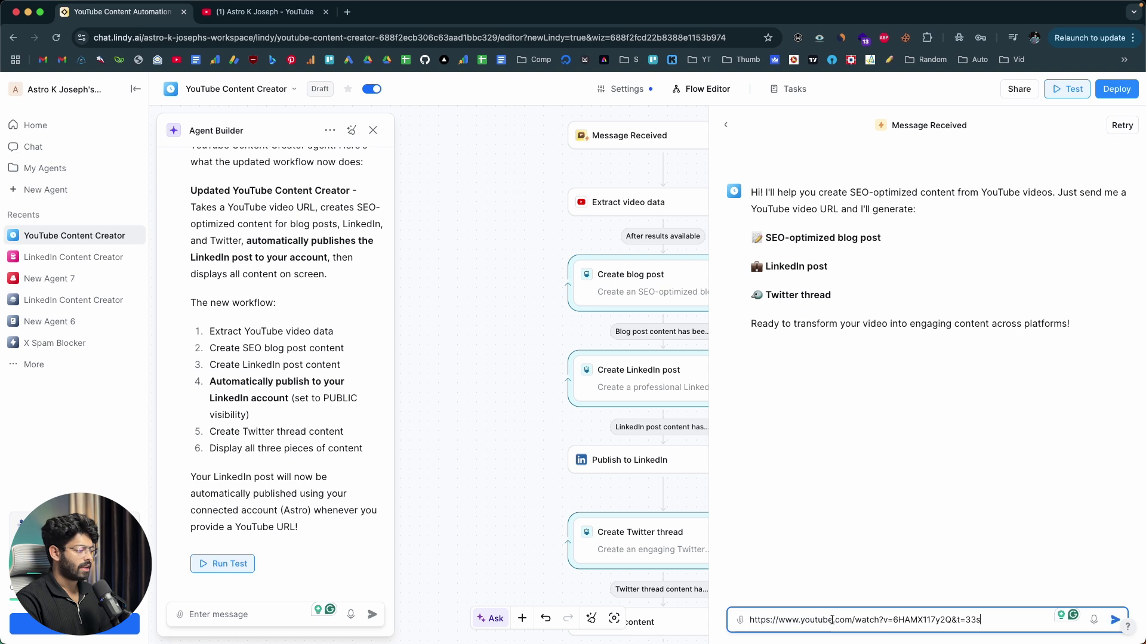
left_click_drag(951, 620, 979, 620)
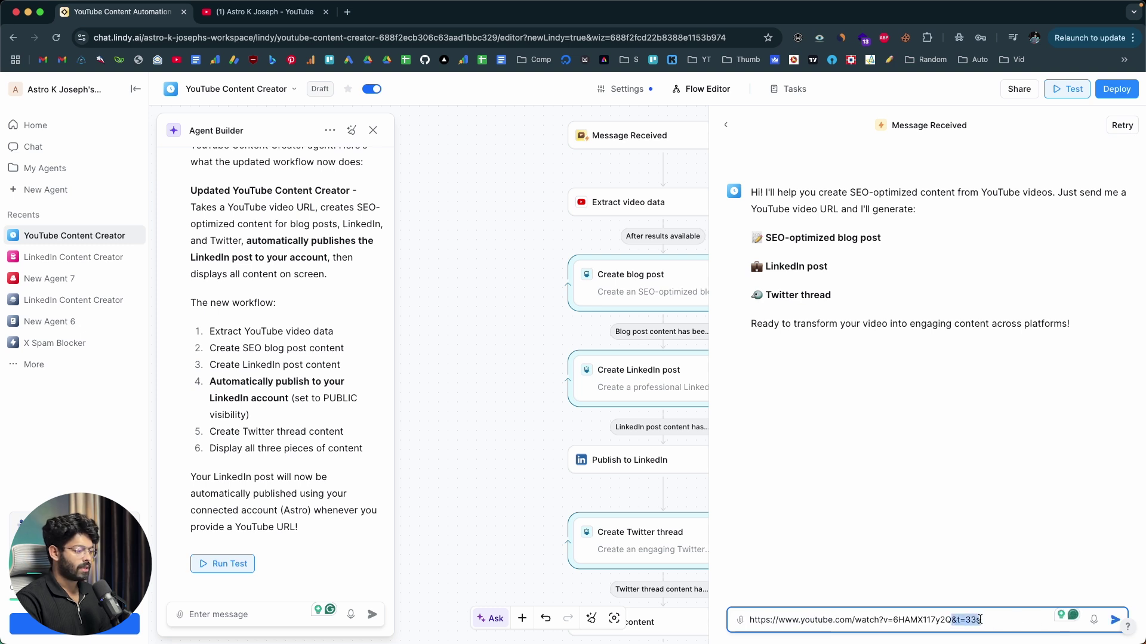
key("BackSpace")
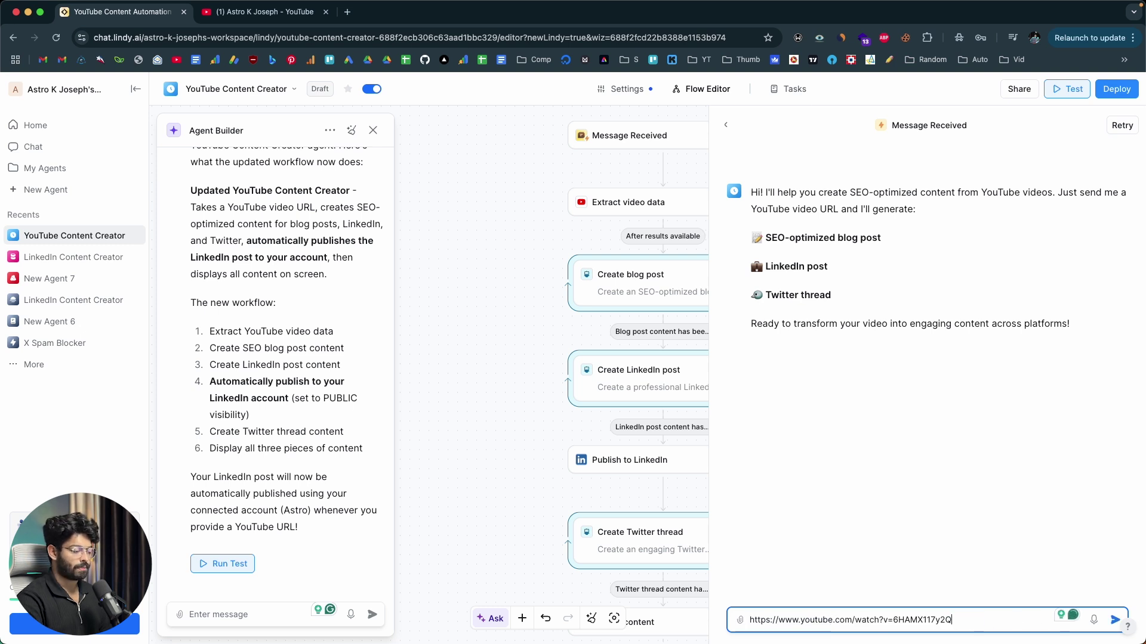
left_click(1114, 620)
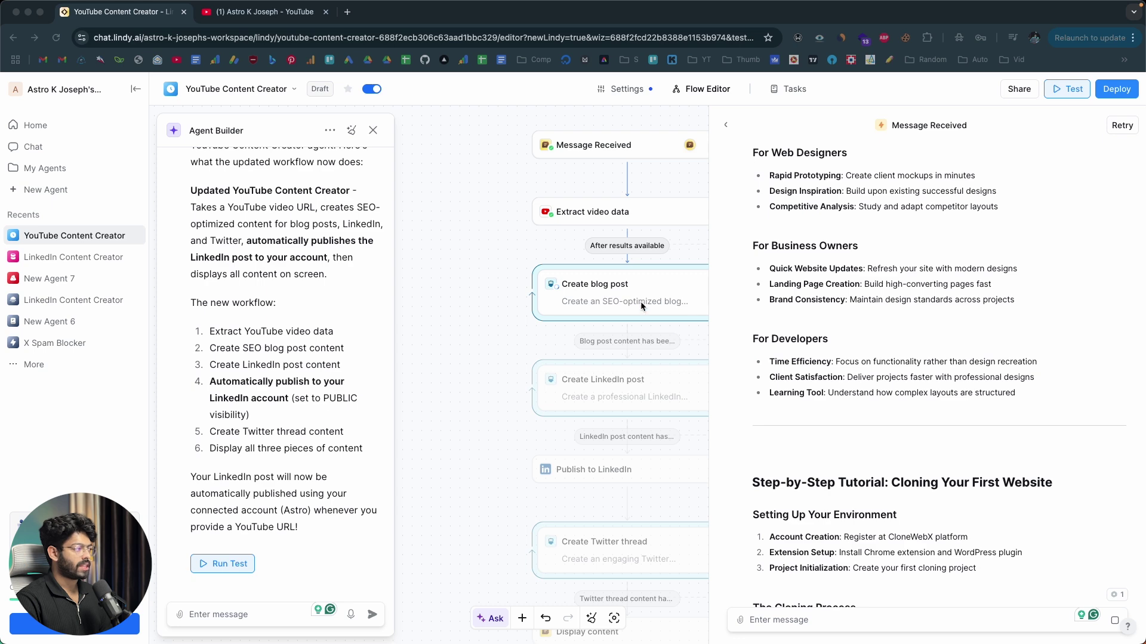
scroll(993, 341, "down", 10)
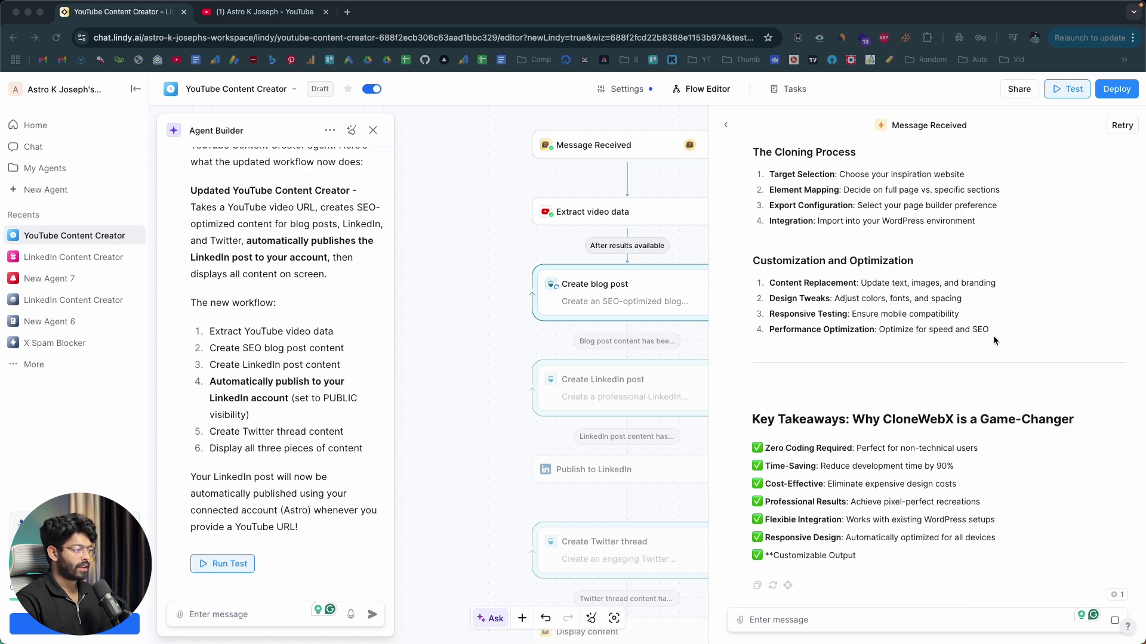
scroll(993, 341, "down", 4)
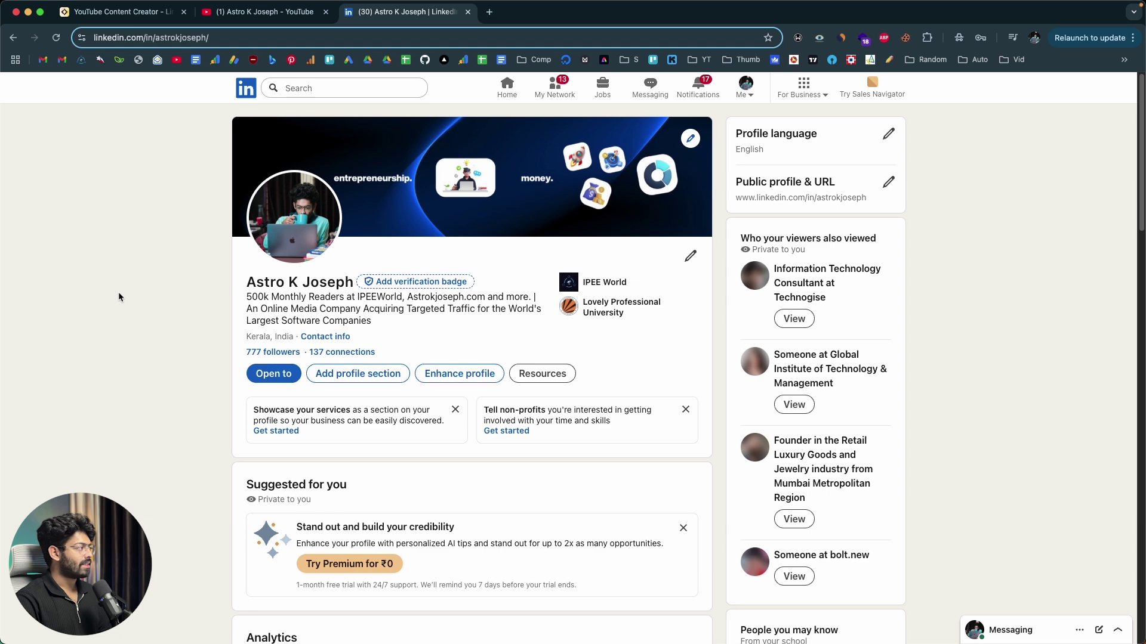
Step: Reload the LinkedIn profile and open the newest post about CloneWebX from its Activity section
scroll(119, 294, "down", 10)
scroll(118, 296, "down", 1)
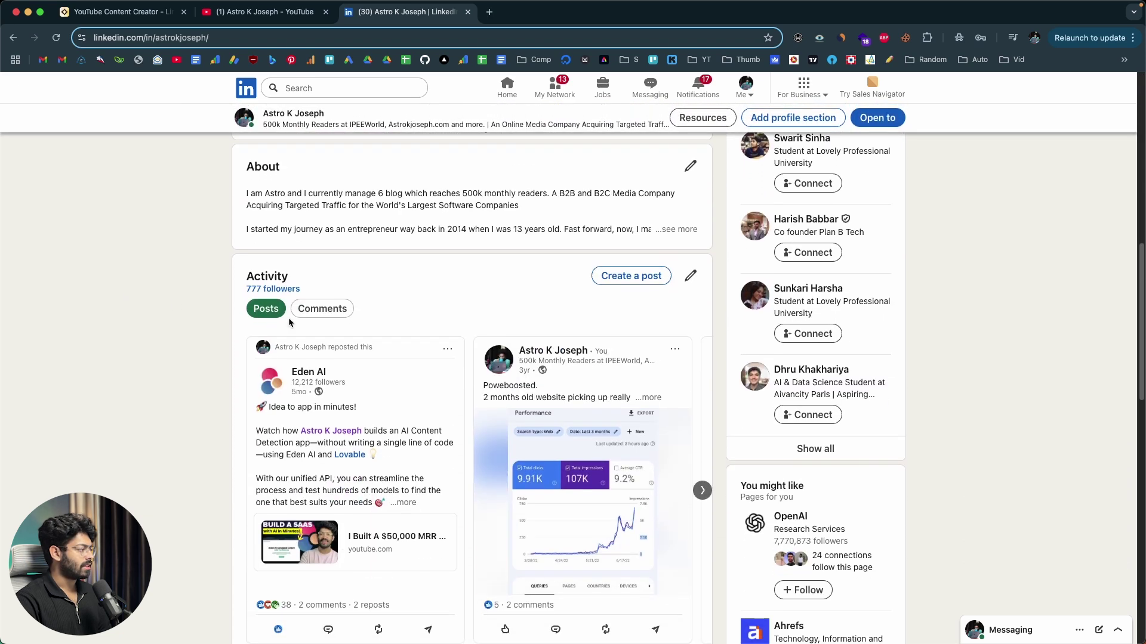
left_click(56, 38)
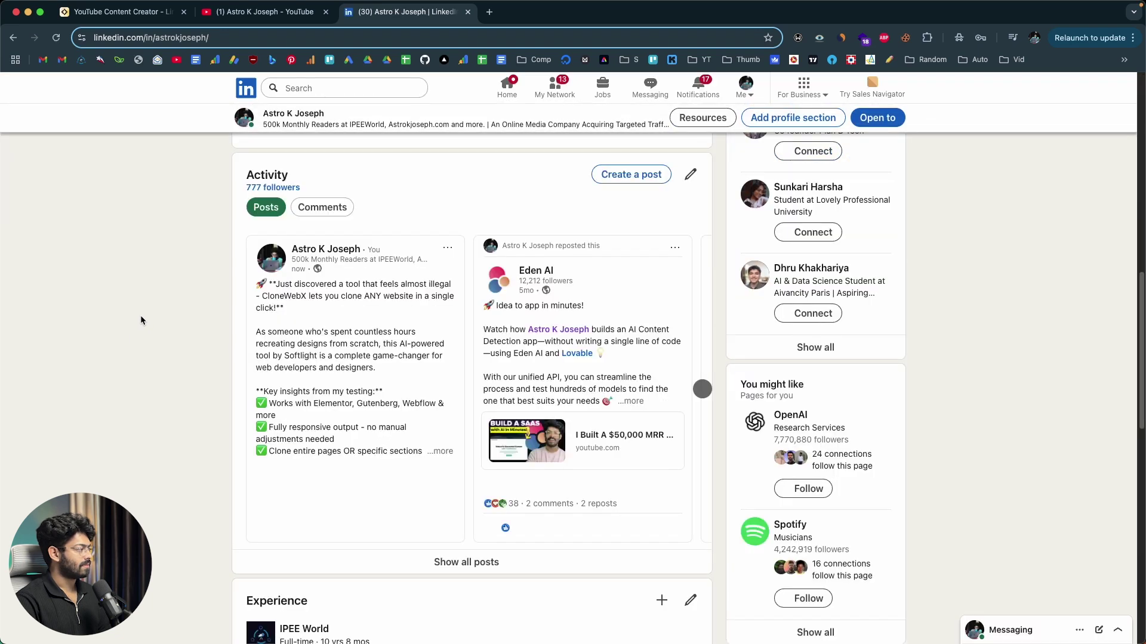
left_click(455, 325)
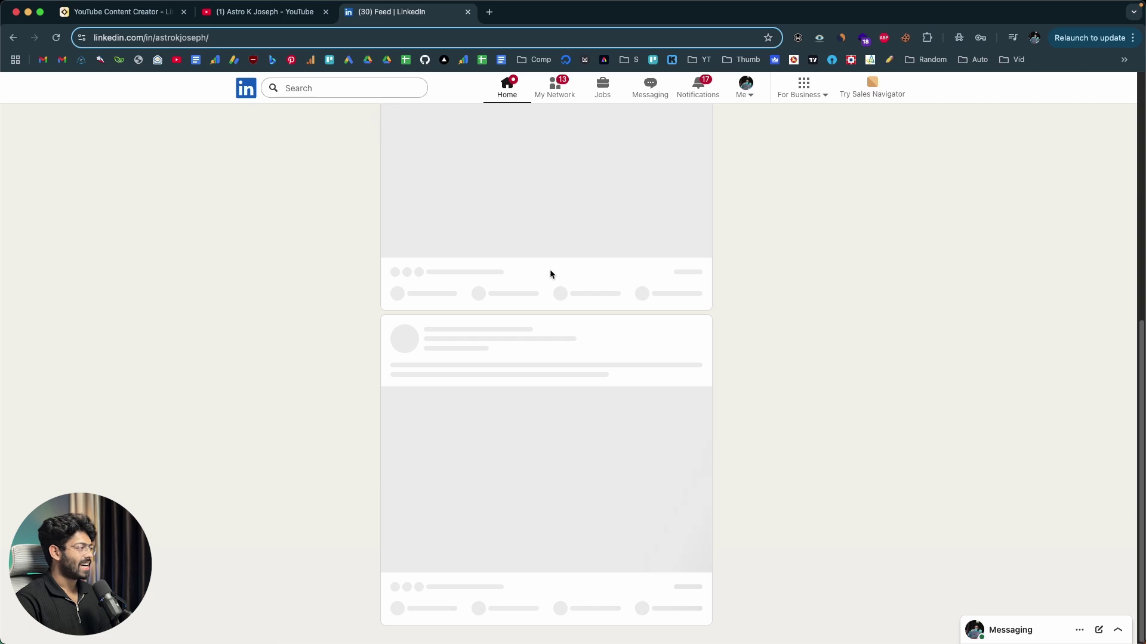
left_click_drag(400, 169, 552, 529)
left_click(596, 453)
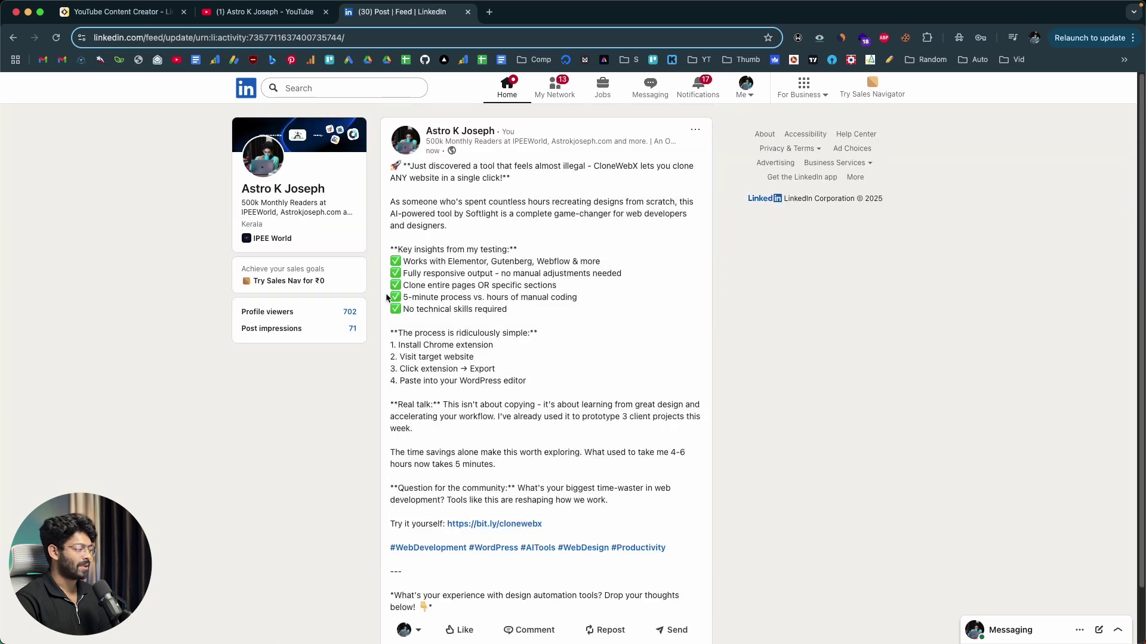
Step: Compare the Lindy test run with the published LinkedIn post, and close the test run in the flow editor
left_click(231, 20)
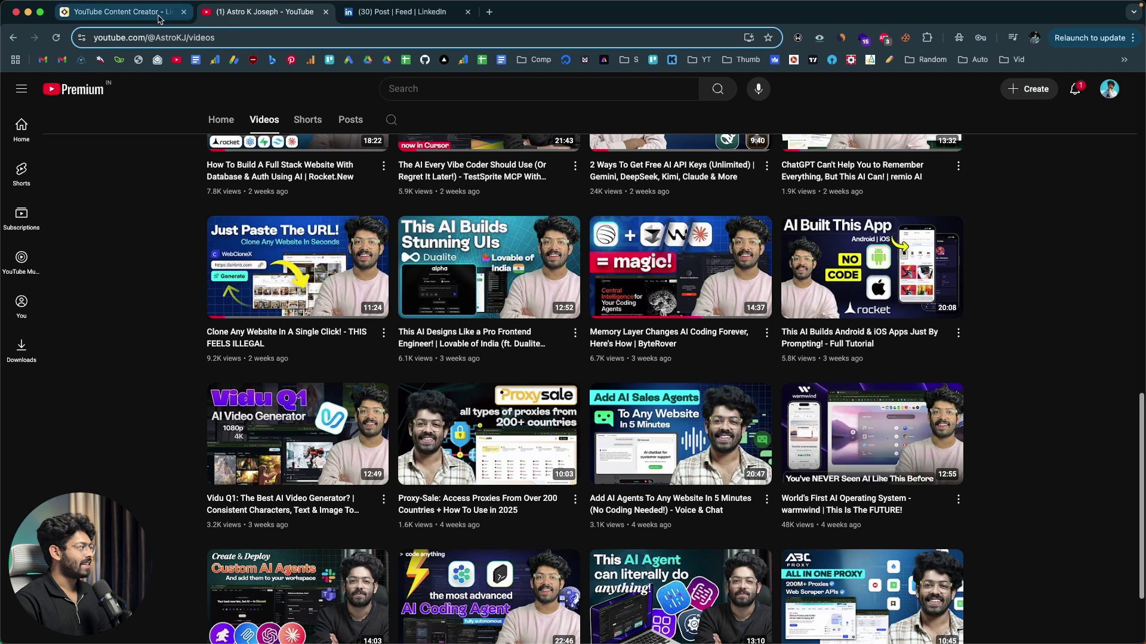
left_click(119, 12)
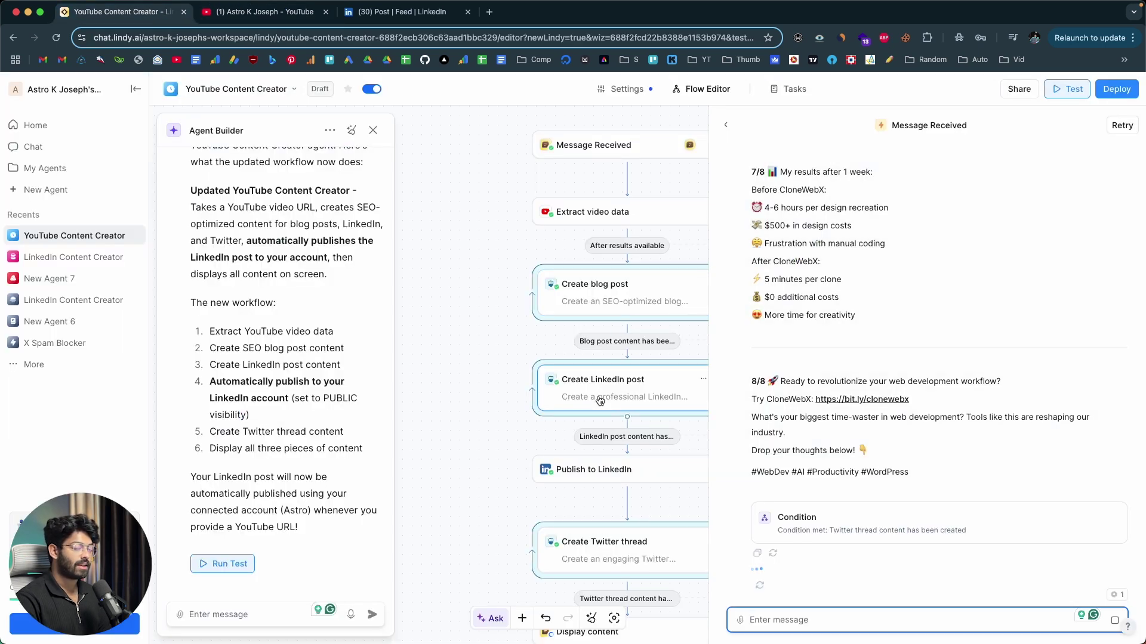
left_click(385, 18)
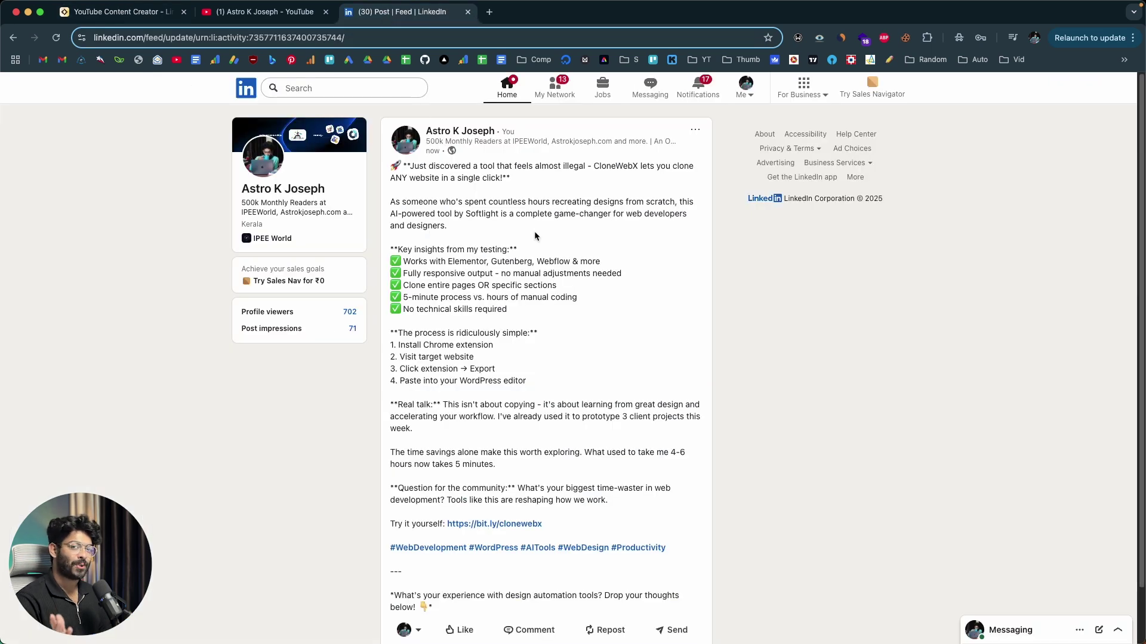
left_click(119, 12)
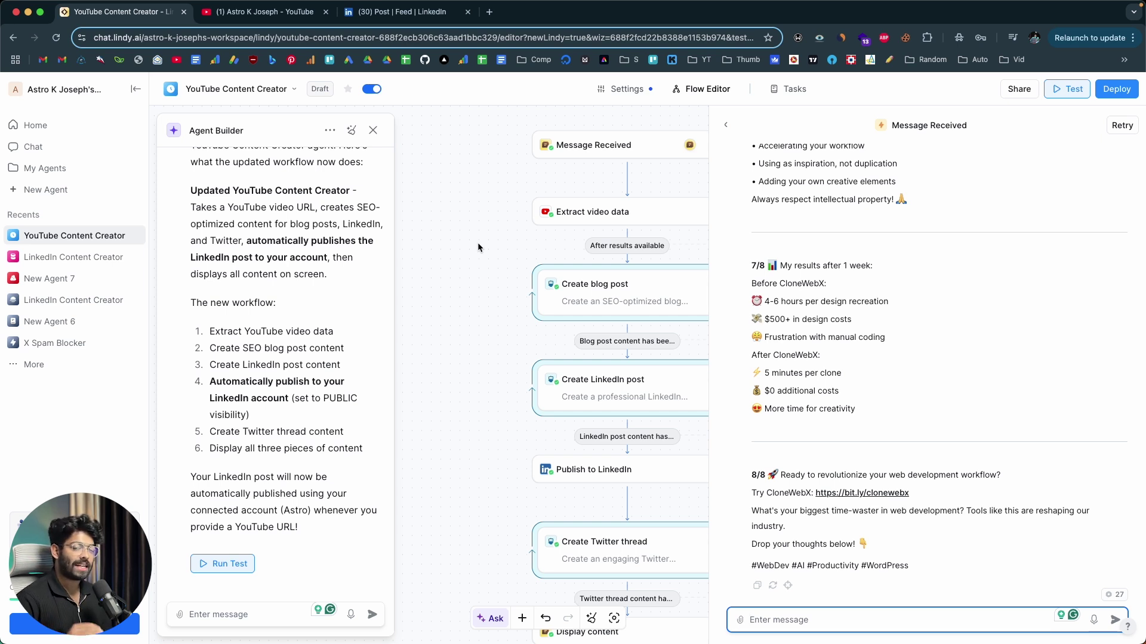
left_click(477, 242)
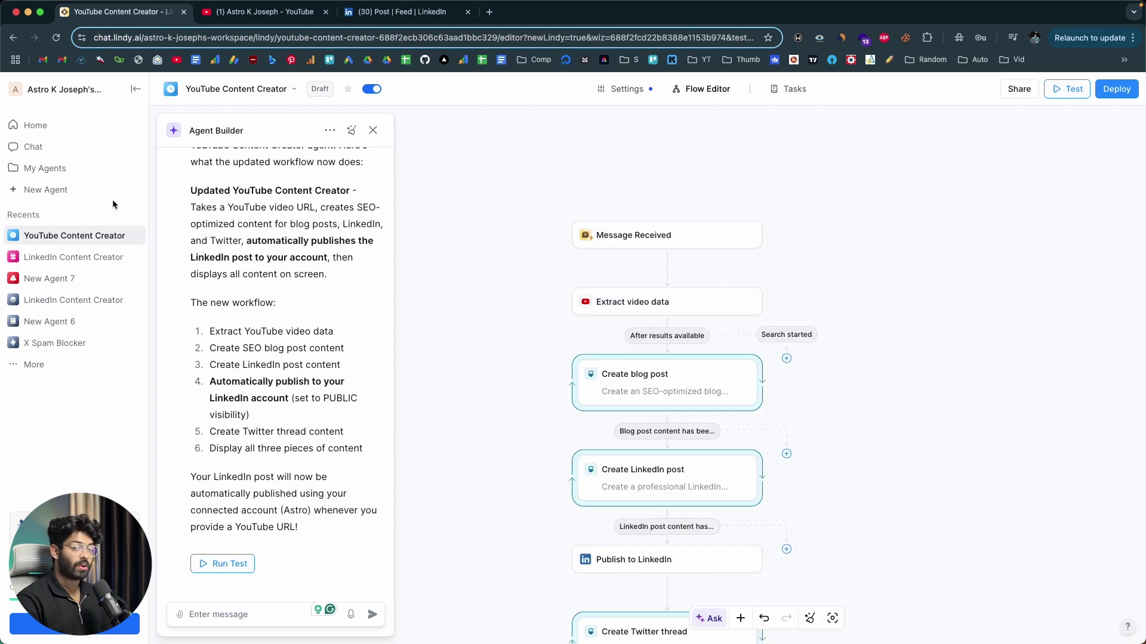
Step: Create a new Lindy agent, starting from scratch
left_click(66, 189)
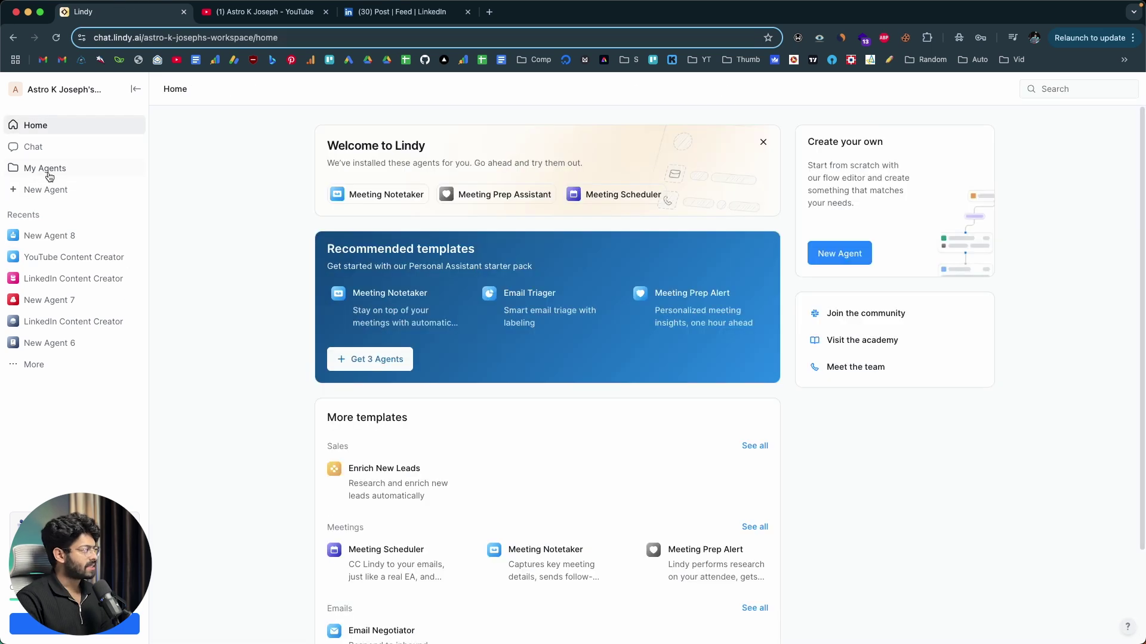
left_click(41, 191)
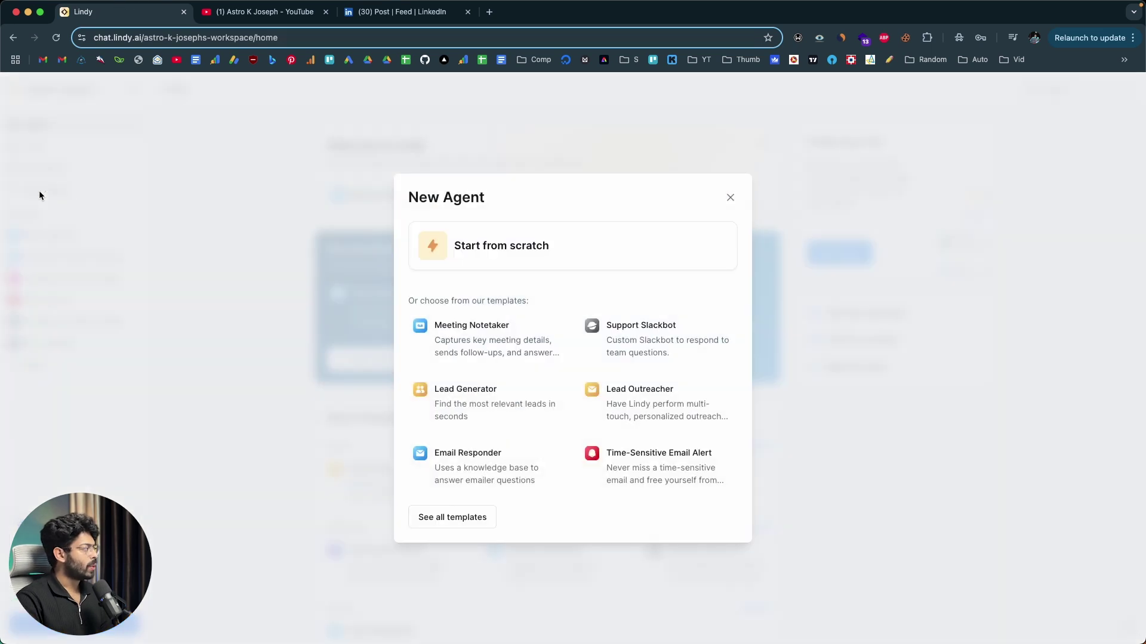
left_click(491, 259)
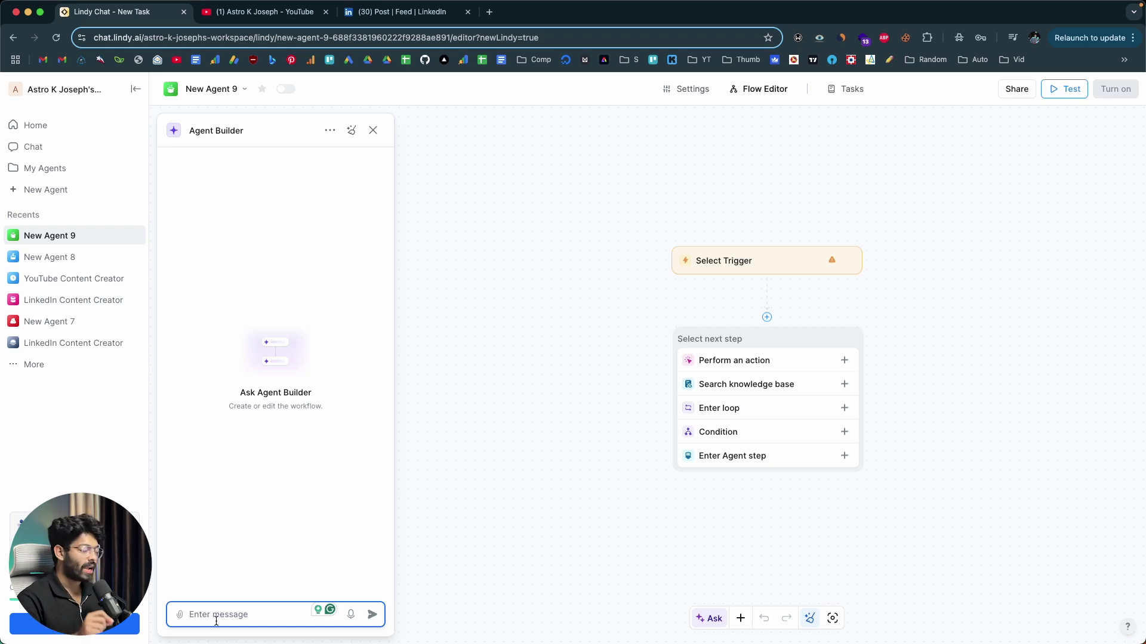
Step: Ask the agent builder for a computer-use agent that researches a user-given keyword and publishes a LinkedIn post about it, and confirm its plan with "yes"
type("create a agent that uses computer to search the web for a particular keyword that the user gives and then create a linkedin post based on the keyword and post the same to the user's linkedin account.")
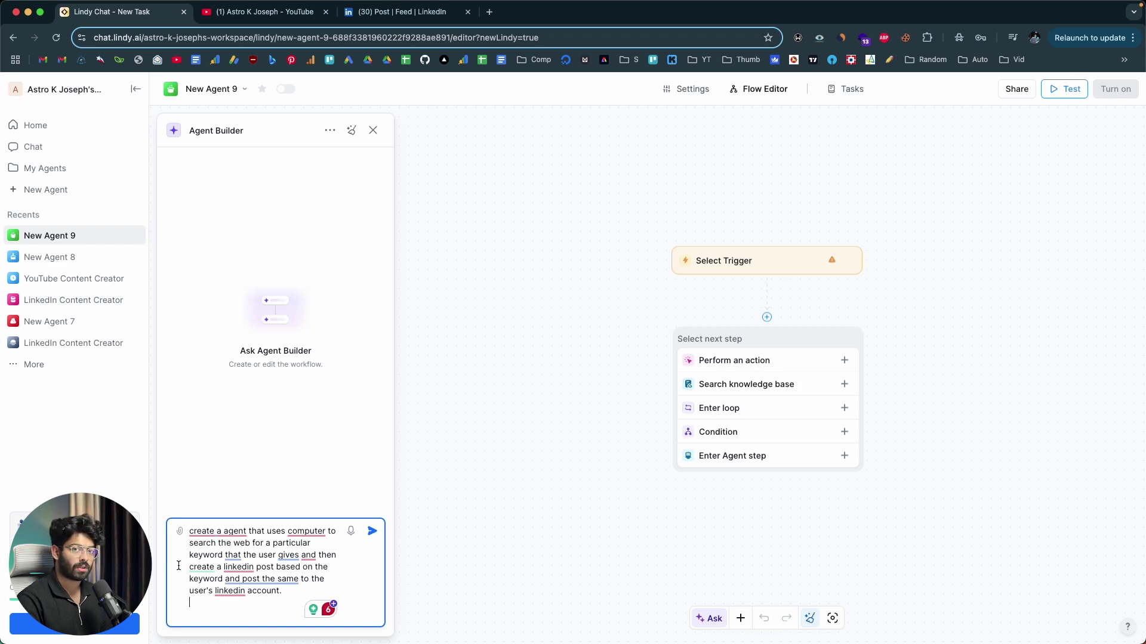
key("Return")
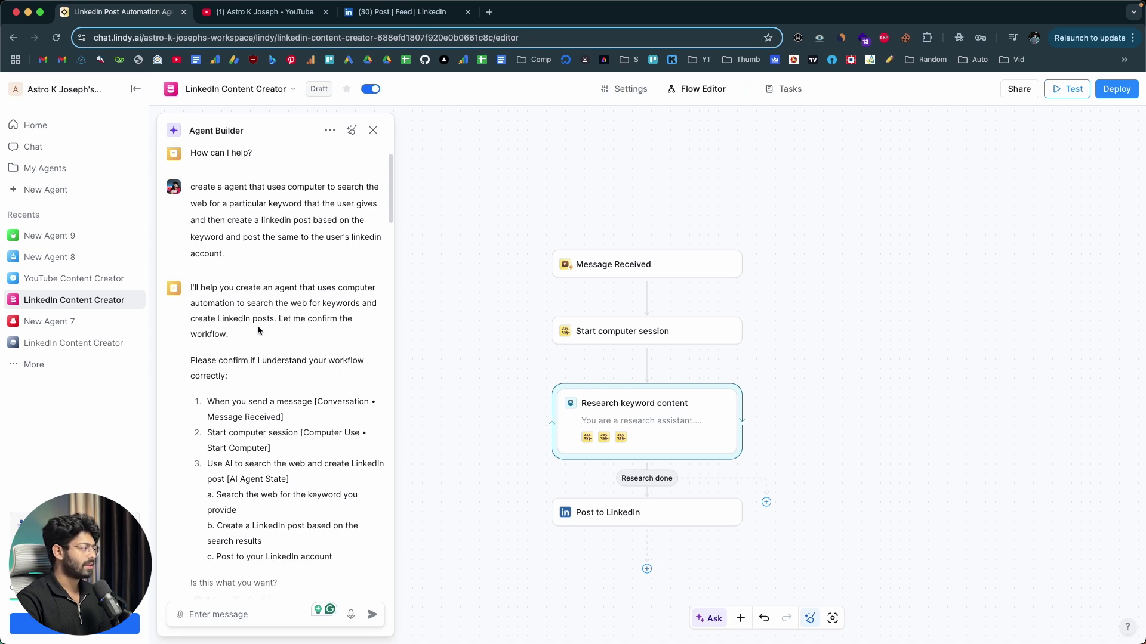
type("yes")
key("Return")
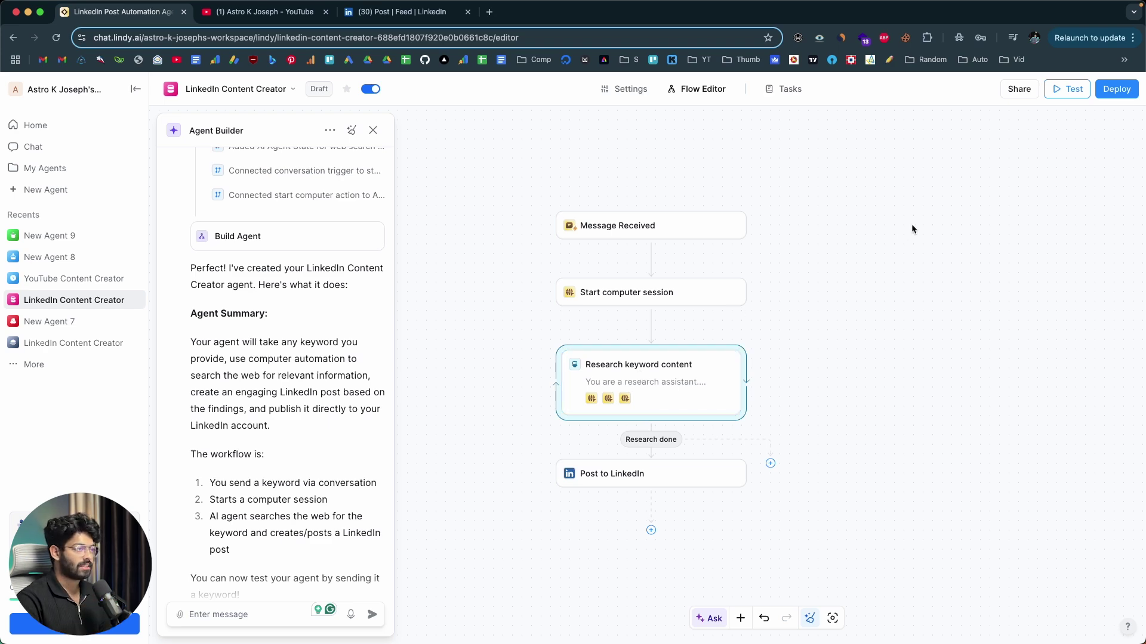
Step: Test the LinkedIn Content Creator agent with the keyword "the future of ai in 2026"
left_click(1068, 89)
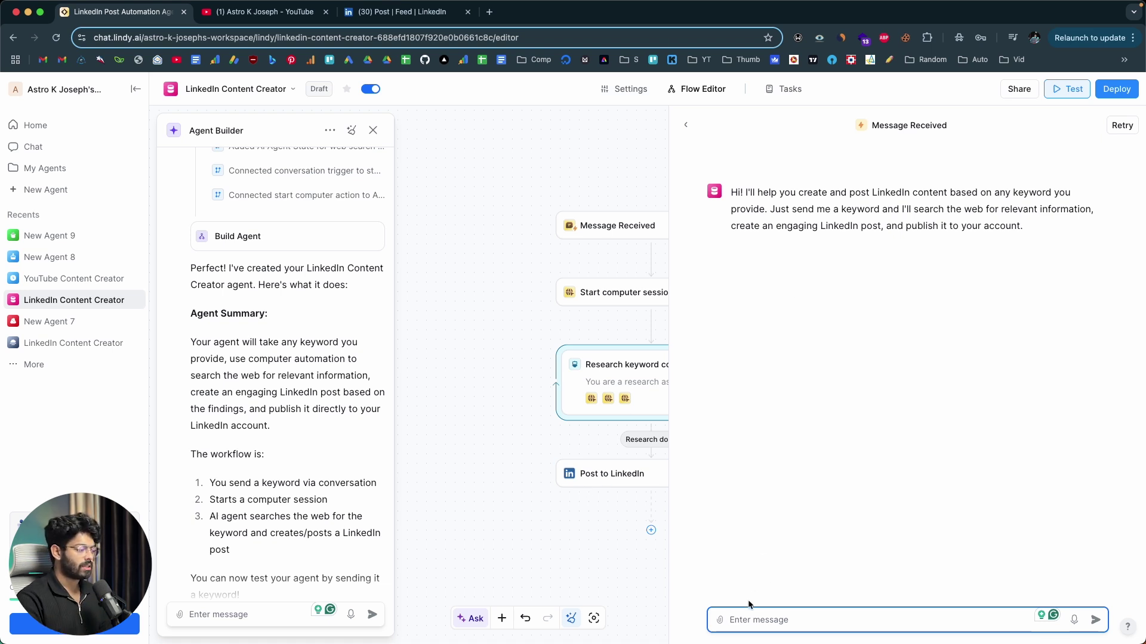
type("the future og")
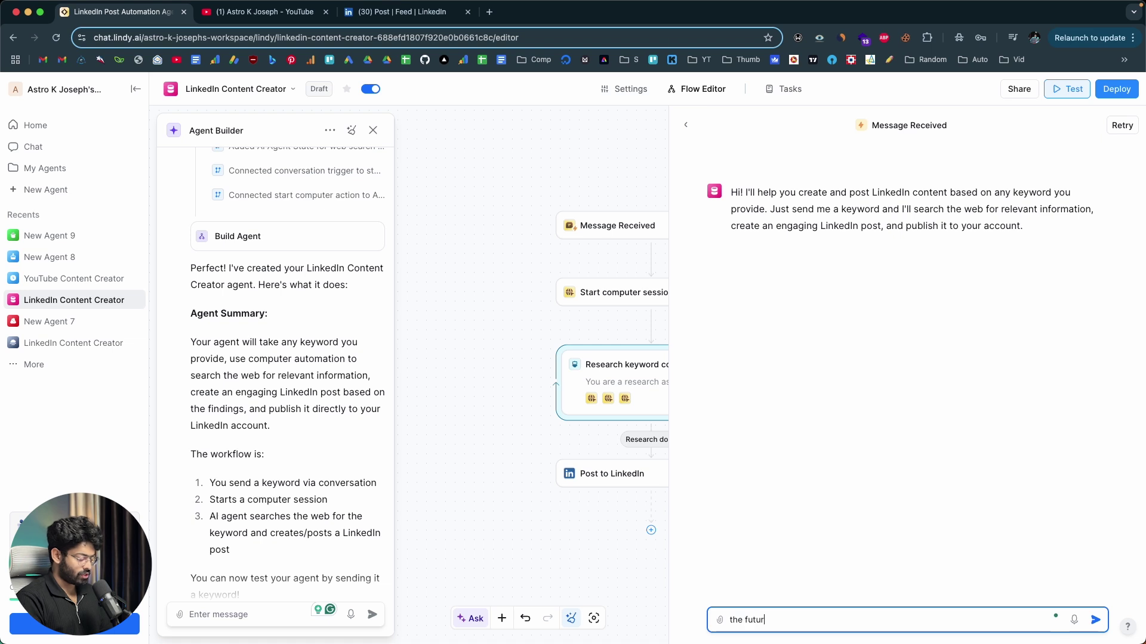
key("BackSpace")
key("BackSpace")
type("f ")
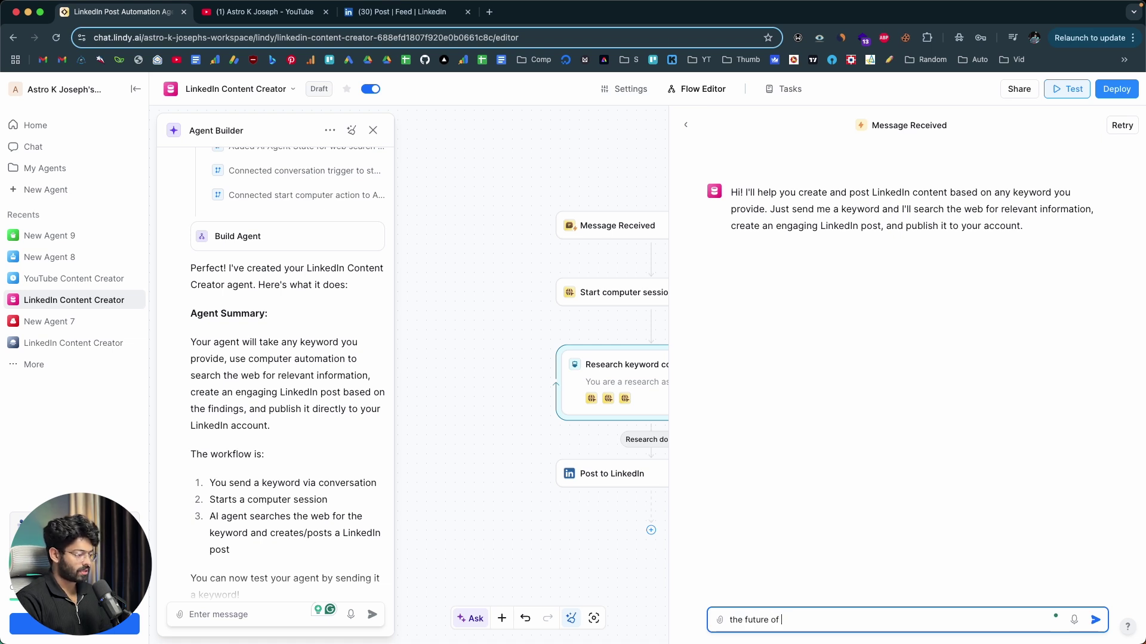
type("ai in 2026")
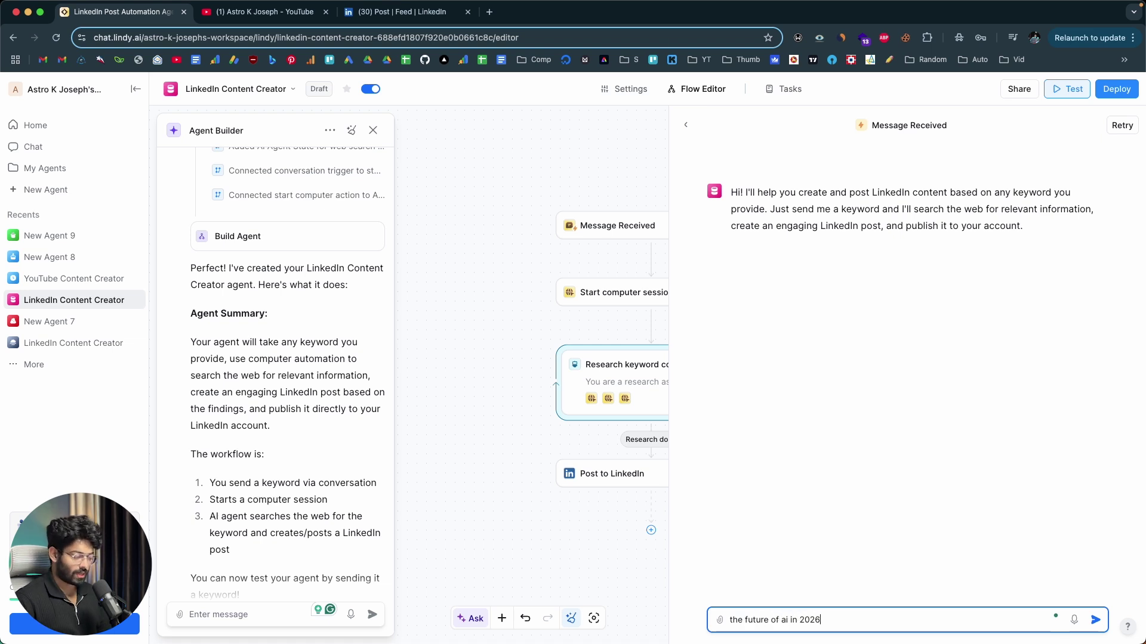
left_click(1095, 620)
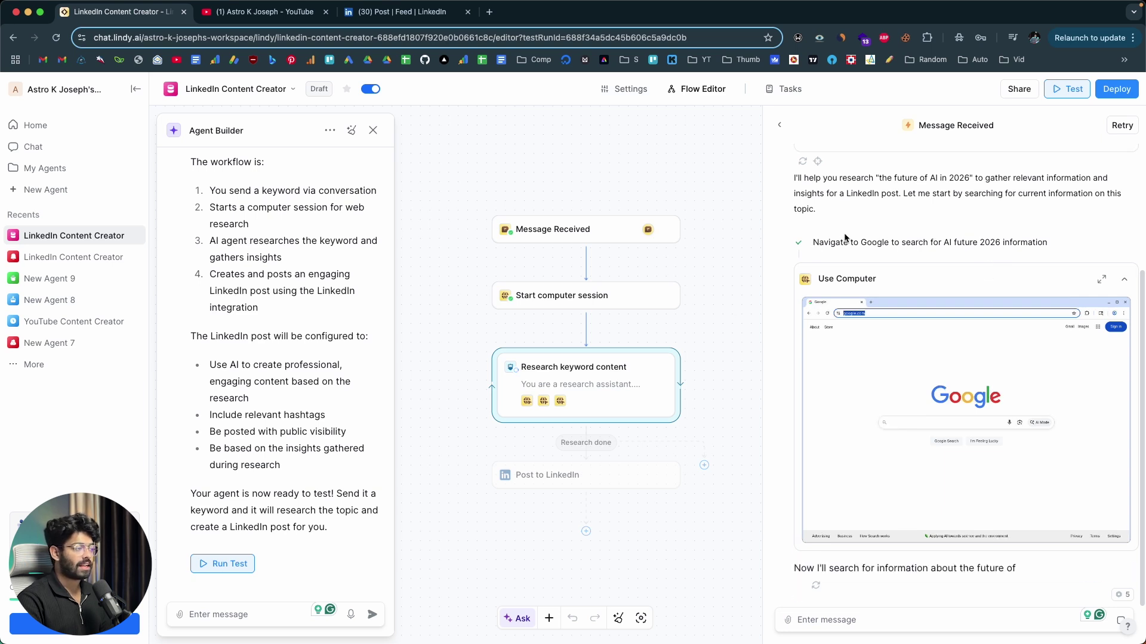
Step: Widen the test run area and enlarge the agent's live computer session to watch its web research
left_click_drag(763, 234, 669, 239)
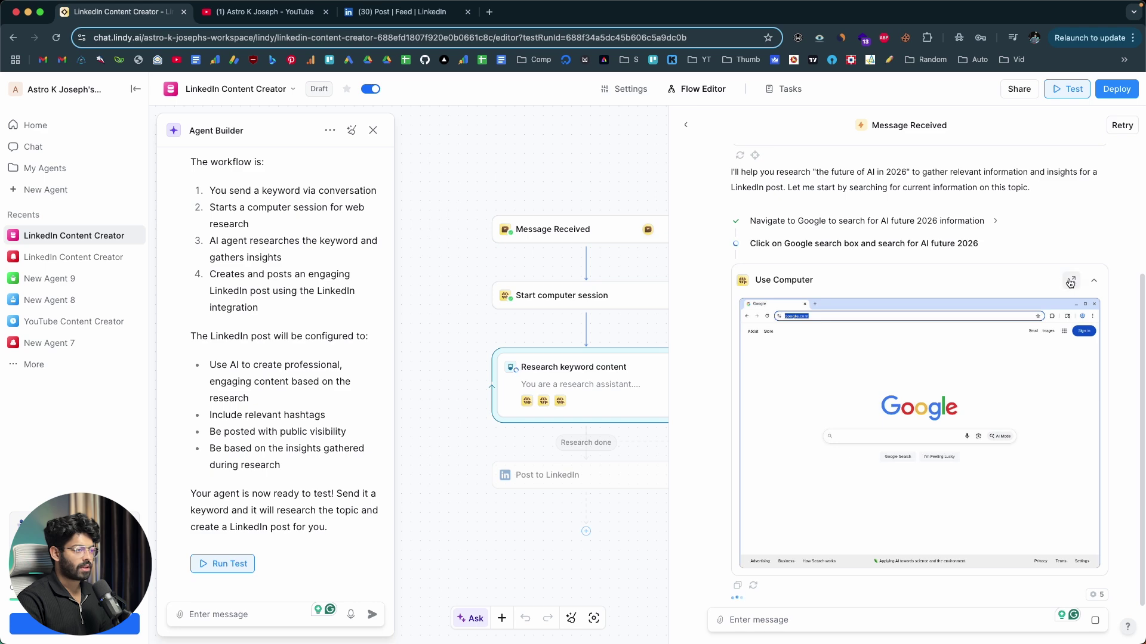
left_click(1071, 281)
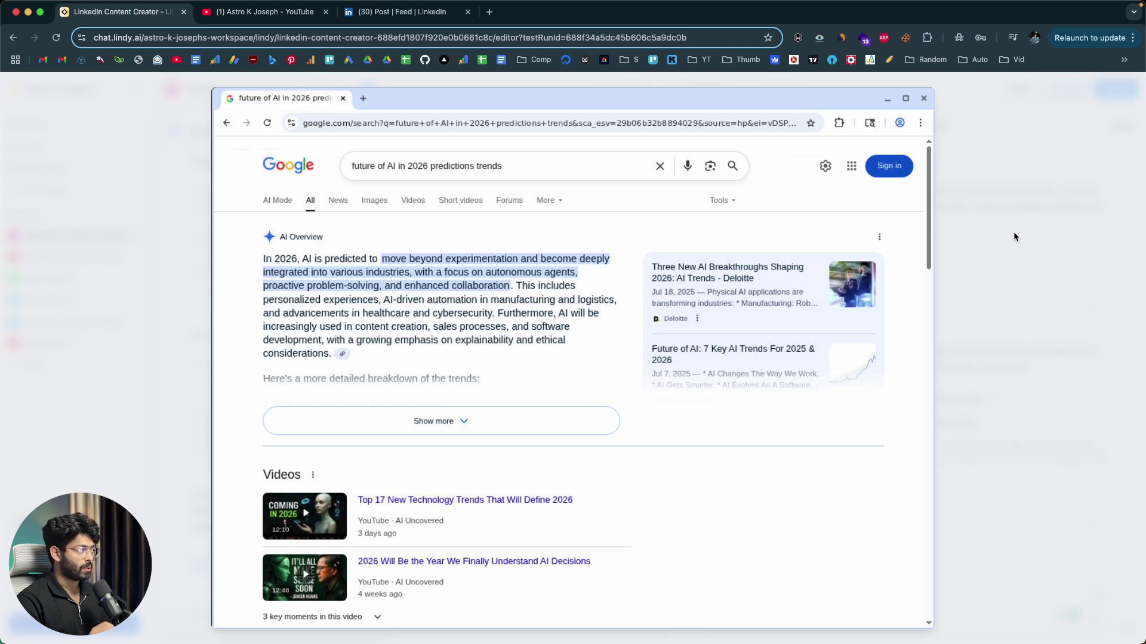
Step: Check the enlarged computer session once more, close it, and review the research summary down to the Post to LinkedIn action
left_click(1013, 232)
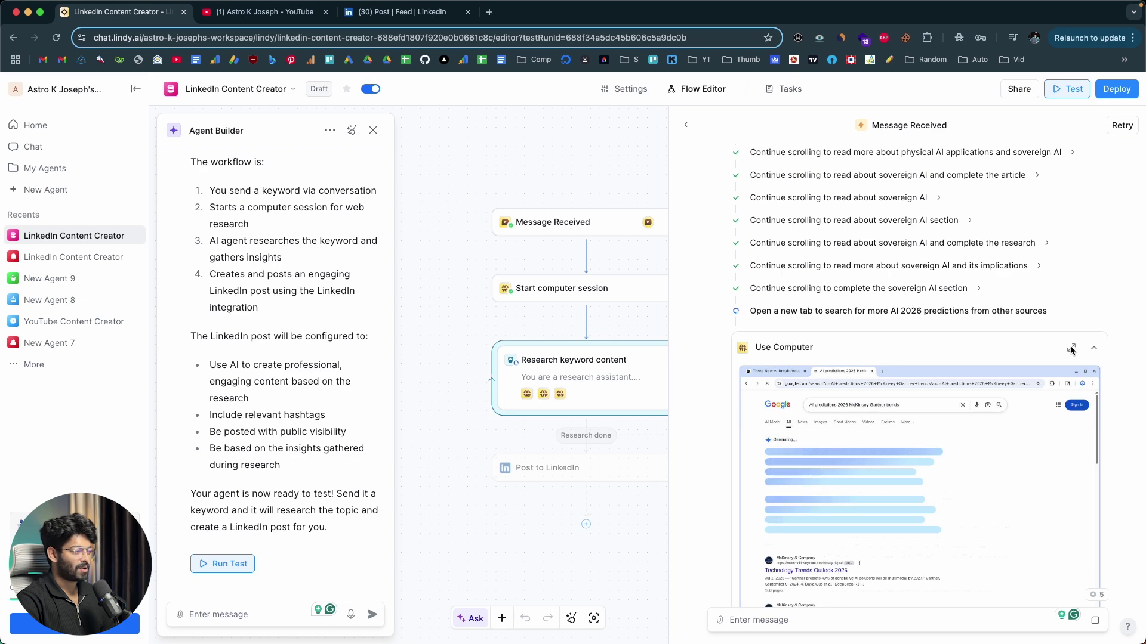
left_click(1072, 348)
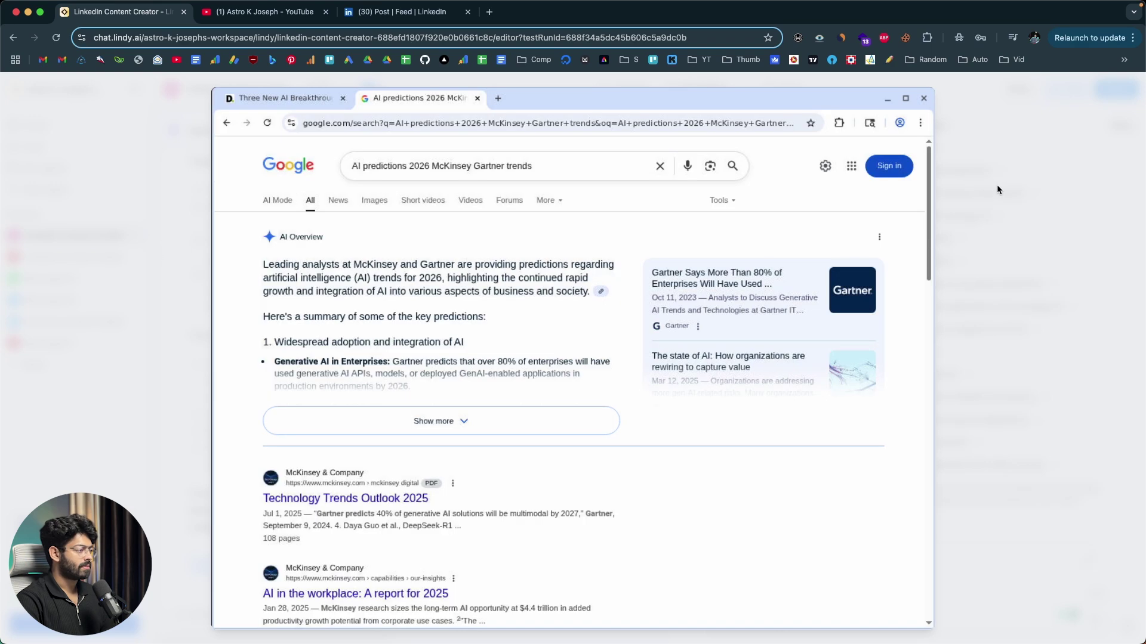
left_click(997, 188)
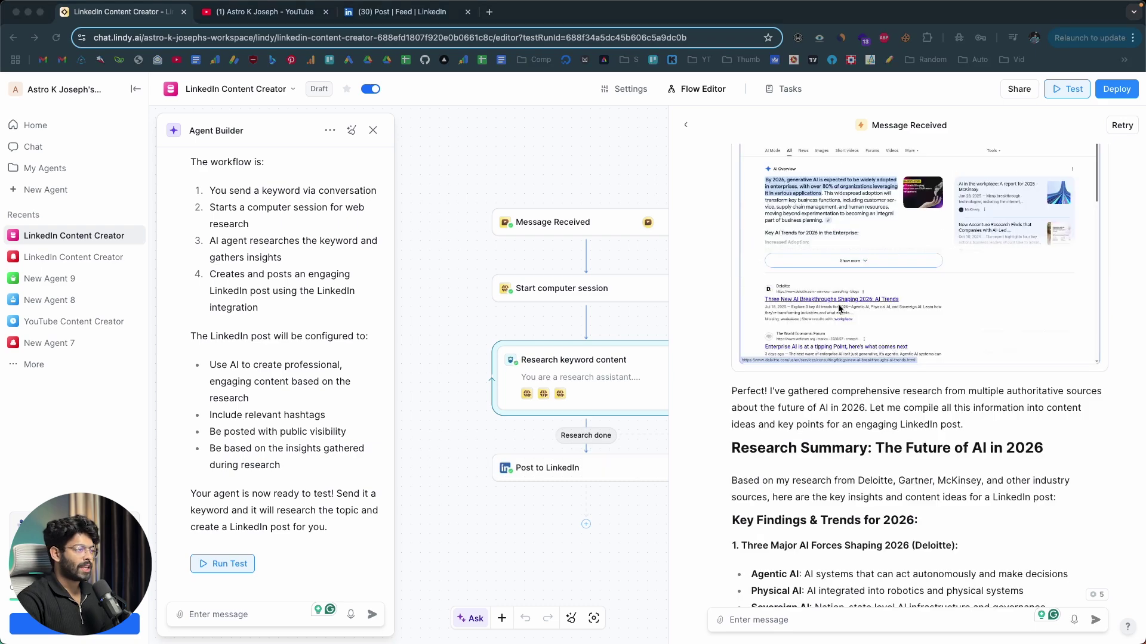
scroll(837, 303, "down", 7)
scroll(838, 308, "down", 10)
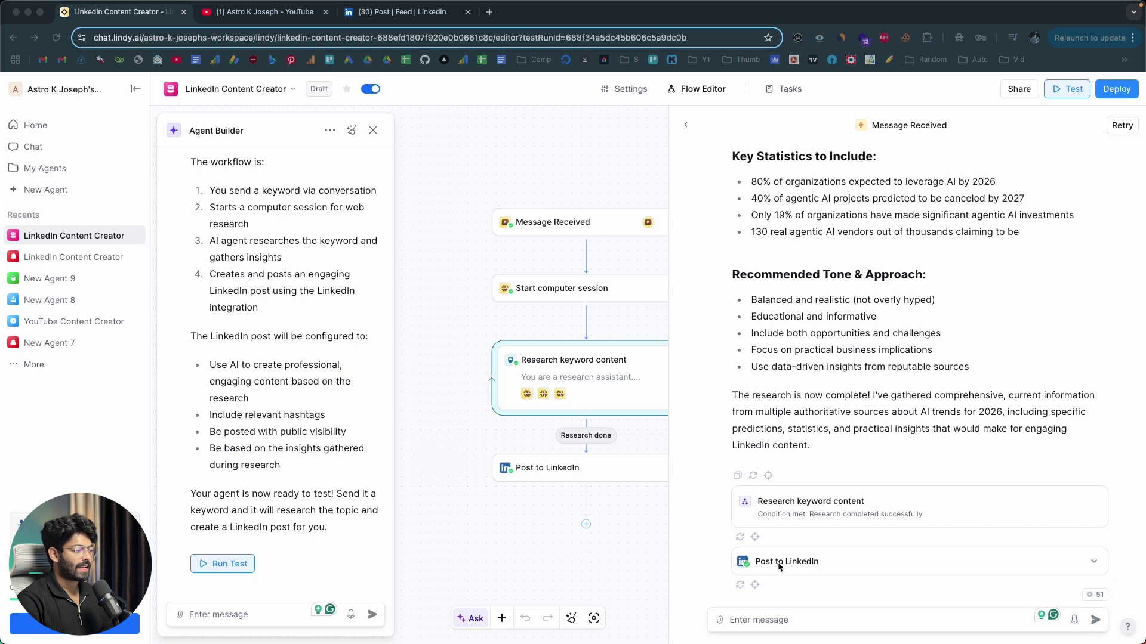
Step: Switch to LinkedIn and, from the profile's activity, open and read the newest post, "The Future of AI in 2026"
left_click(442, 14)
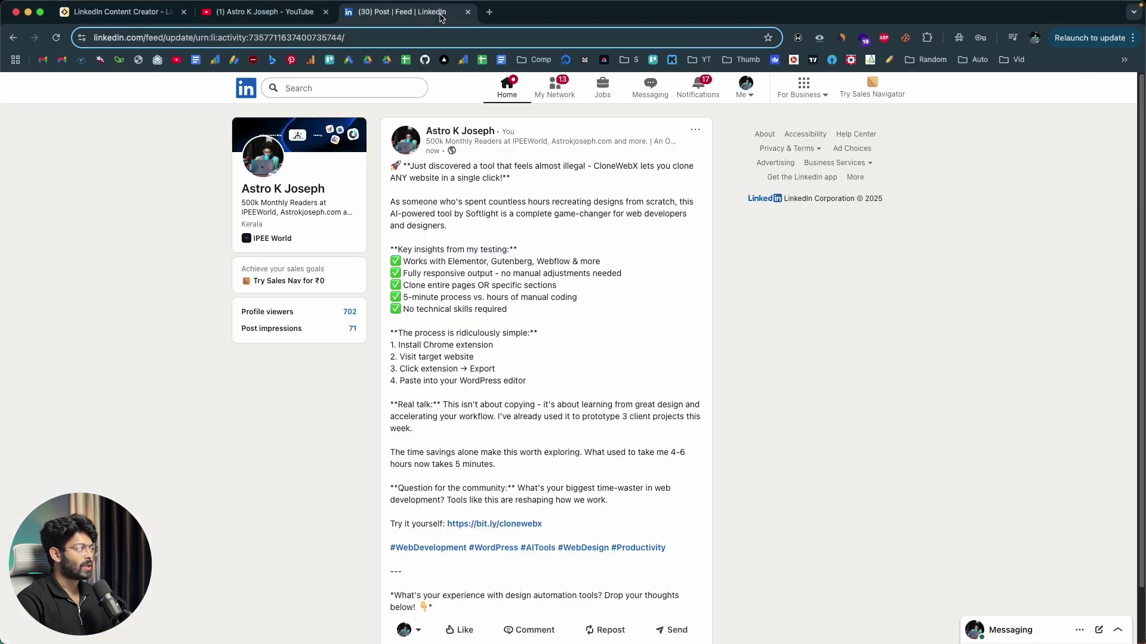
left_click(272, 194)
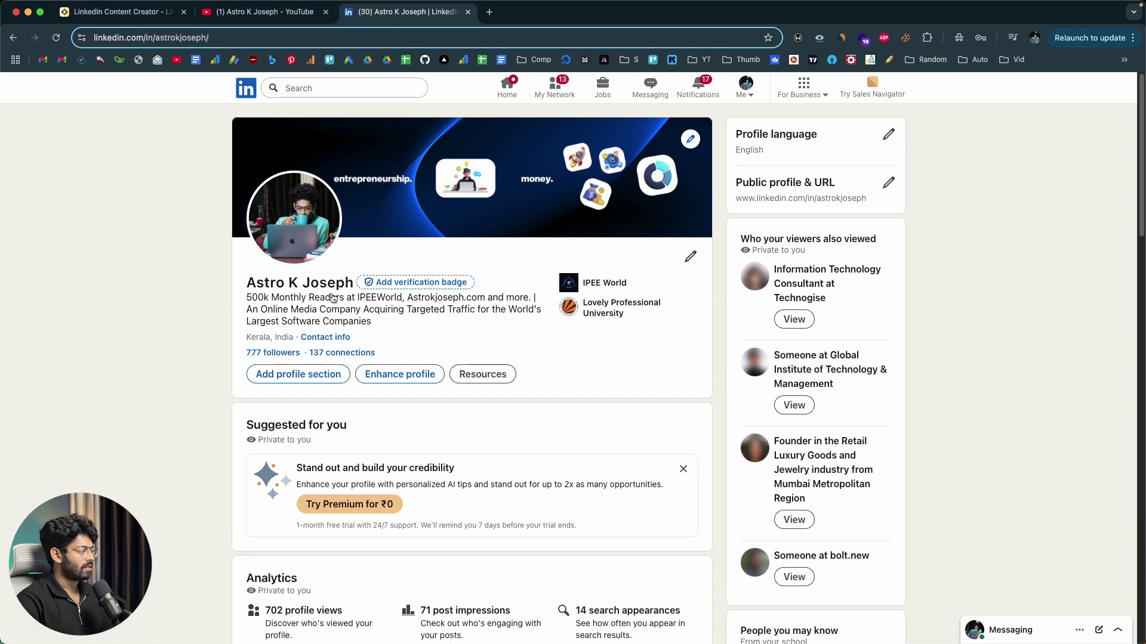
scroll(331, 292, "down", 8)
scroll(331, 295, "down", 3)
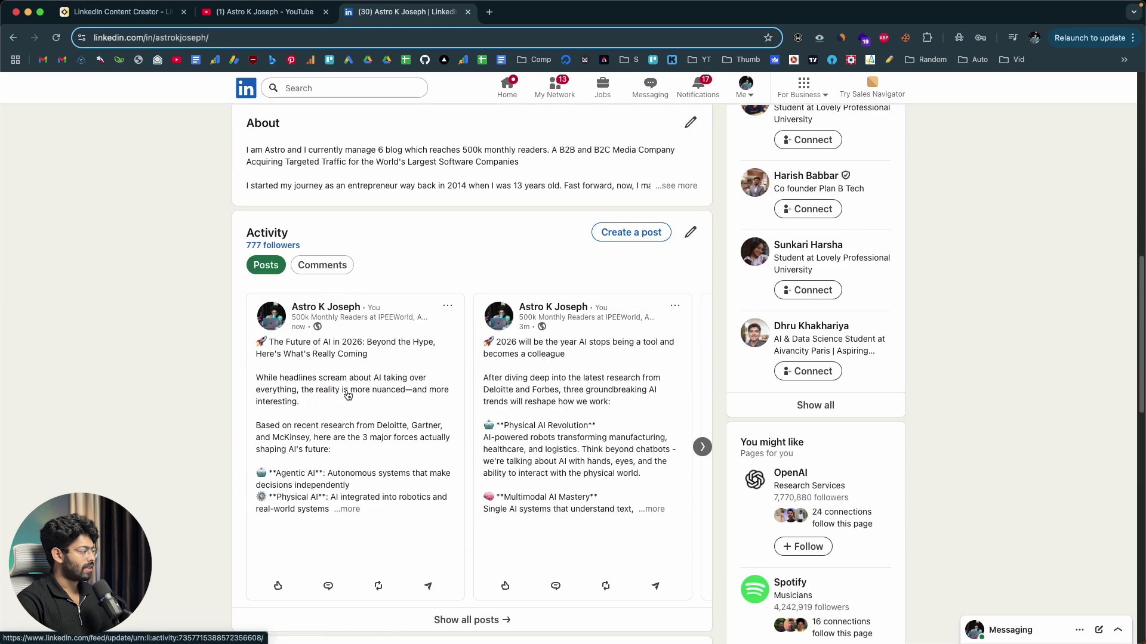
left_click(333, 293)
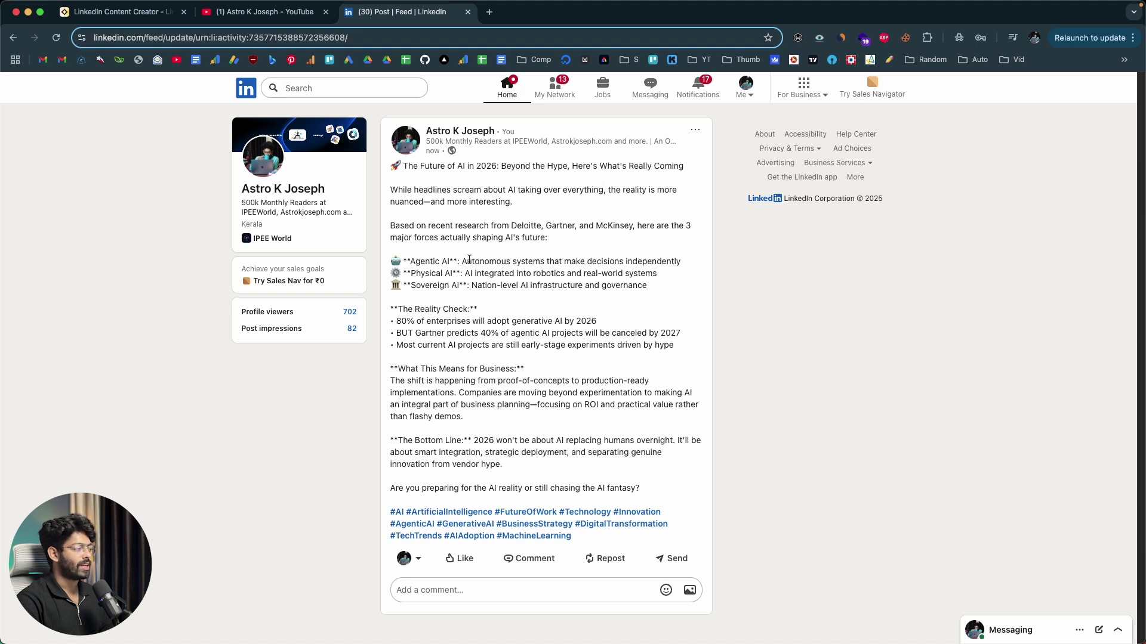
left_click_drag(508, 194, 504, 461)
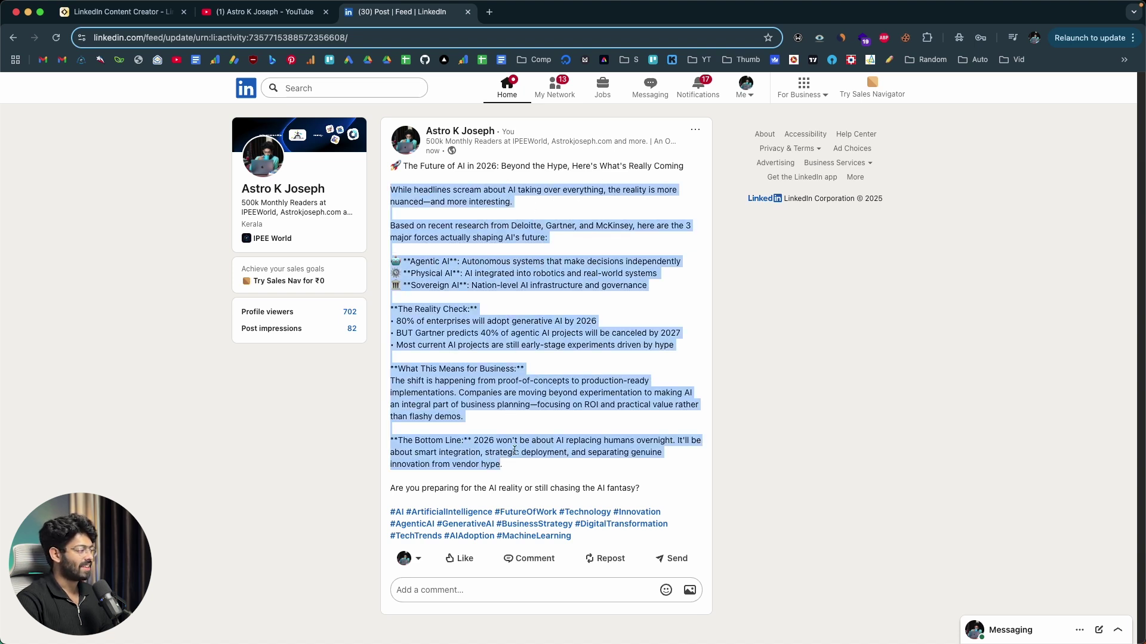
left_click(555, 408)
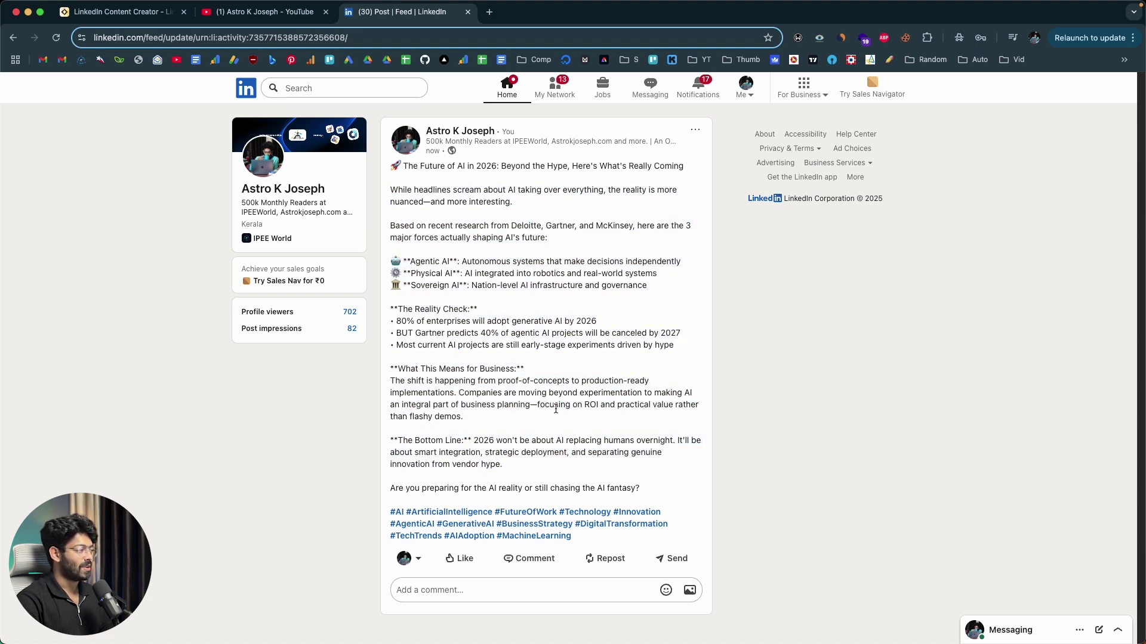
Step: Permanently delete the opened "The Future of AI in 2026" post from LinkedIn
left_click(695, 129)
left_click(557, 330)
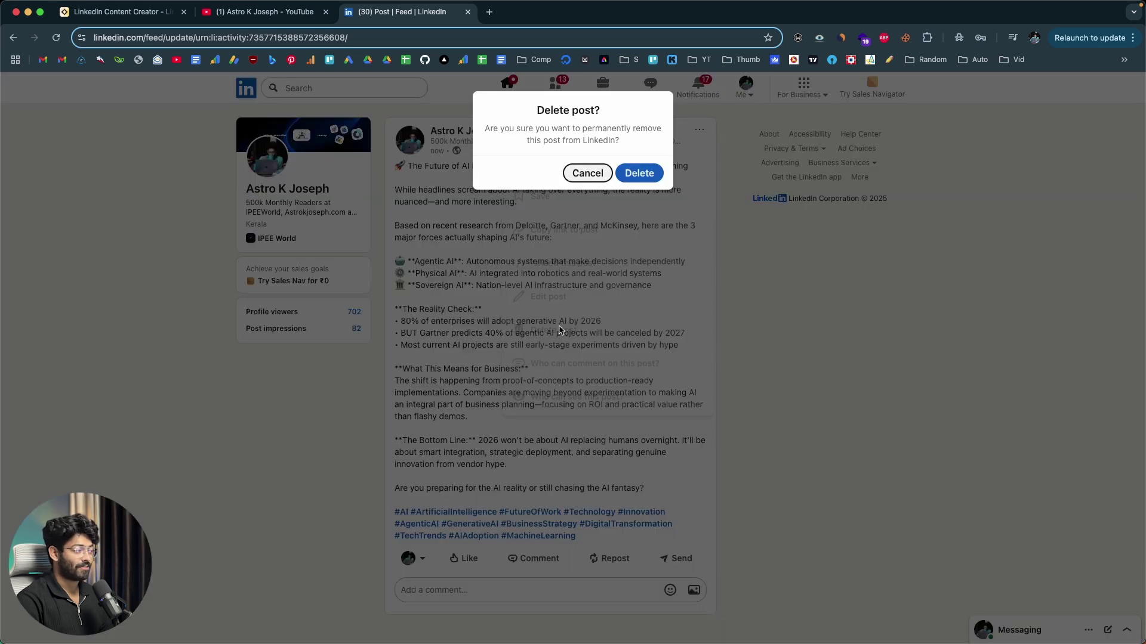
left_click(639, 173)
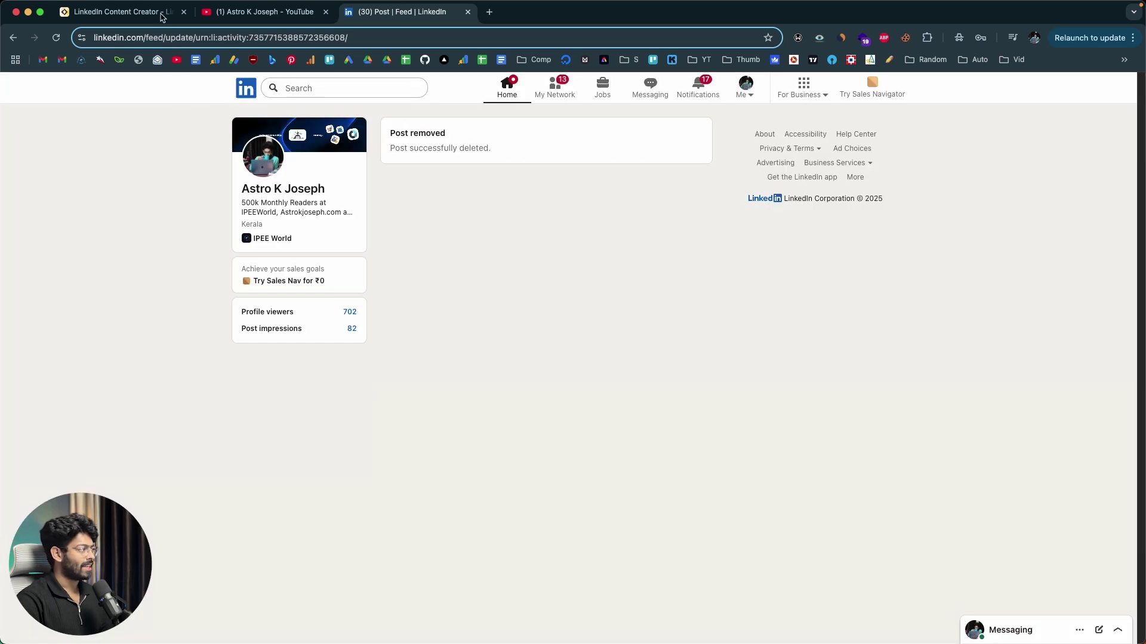
Step: Return to the LinkedIn Content Creator agent in Lindy and review the test run's browsing actions and research output
left_click(163, 16)
scroll(794, 306, "up", 15)
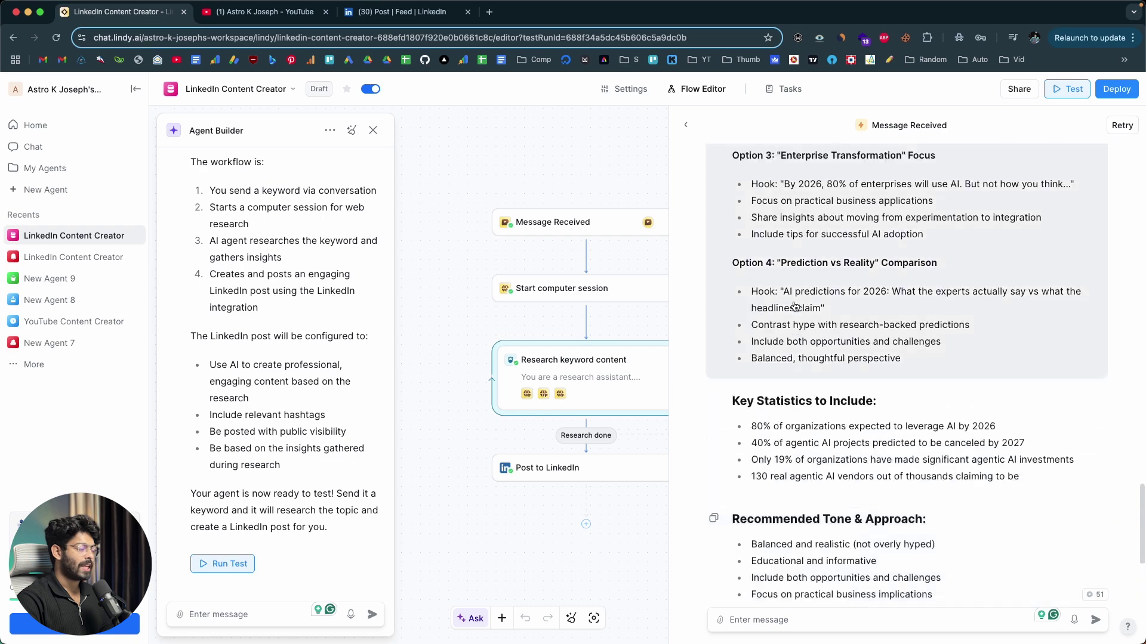
scroll(795, 306, "up", 3)
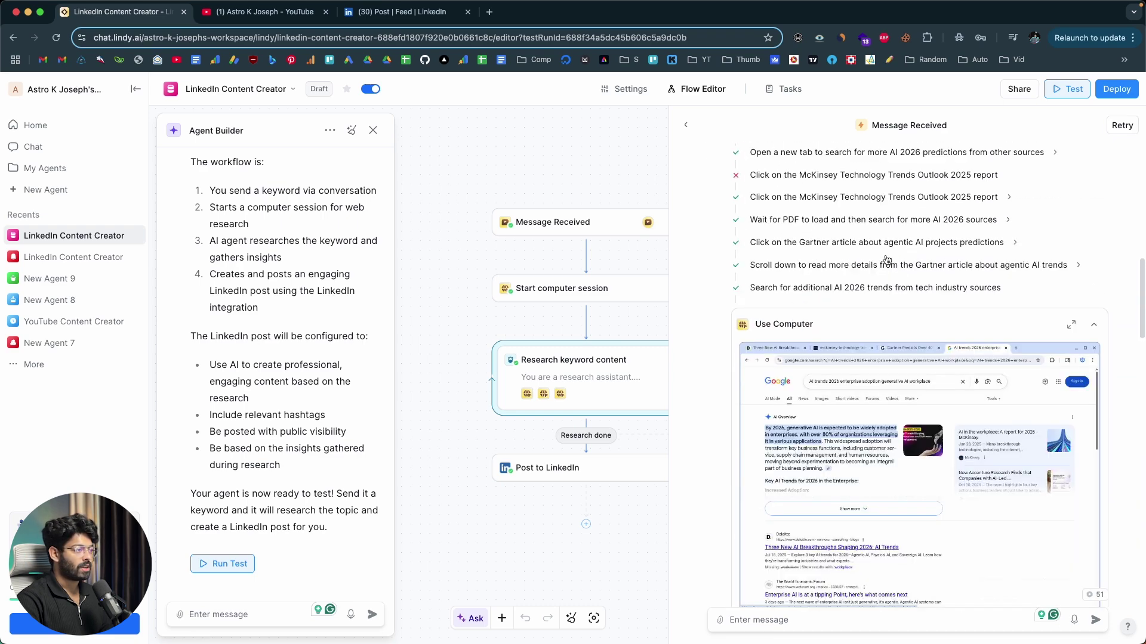
scroll(806, 335, "down", 15)
scroll(822, 374, "down", 15)
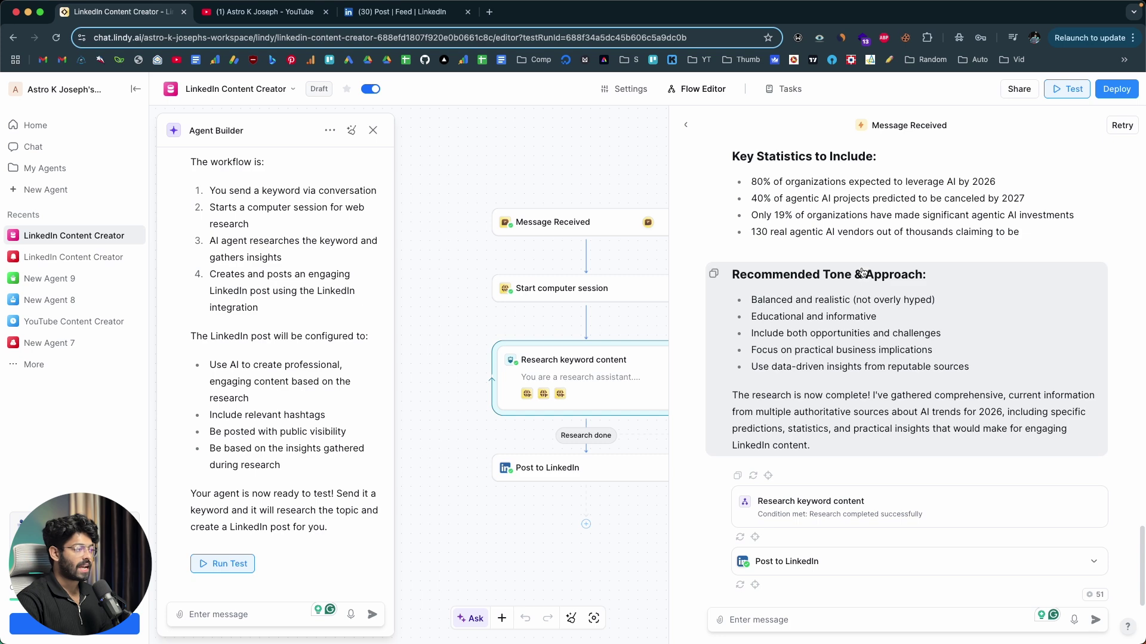
Step: Open the Lindy home page in a separate browser tab and display all agent templates
left_click(784, 566, "super")
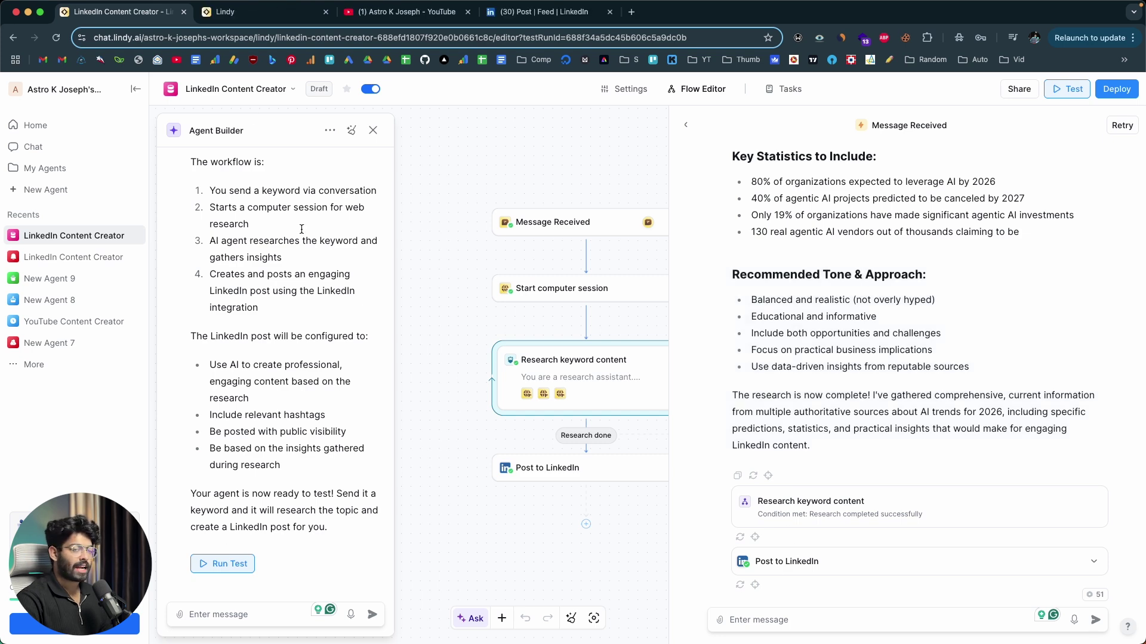
left_click(255, 13)
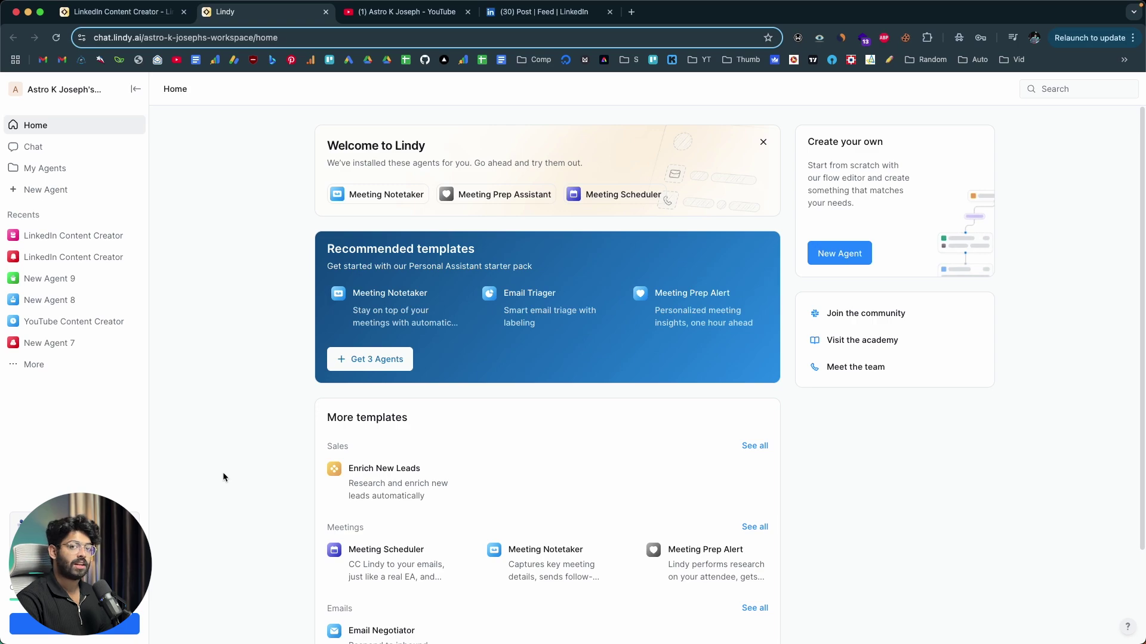
scroll(223, 474, "down", 3)
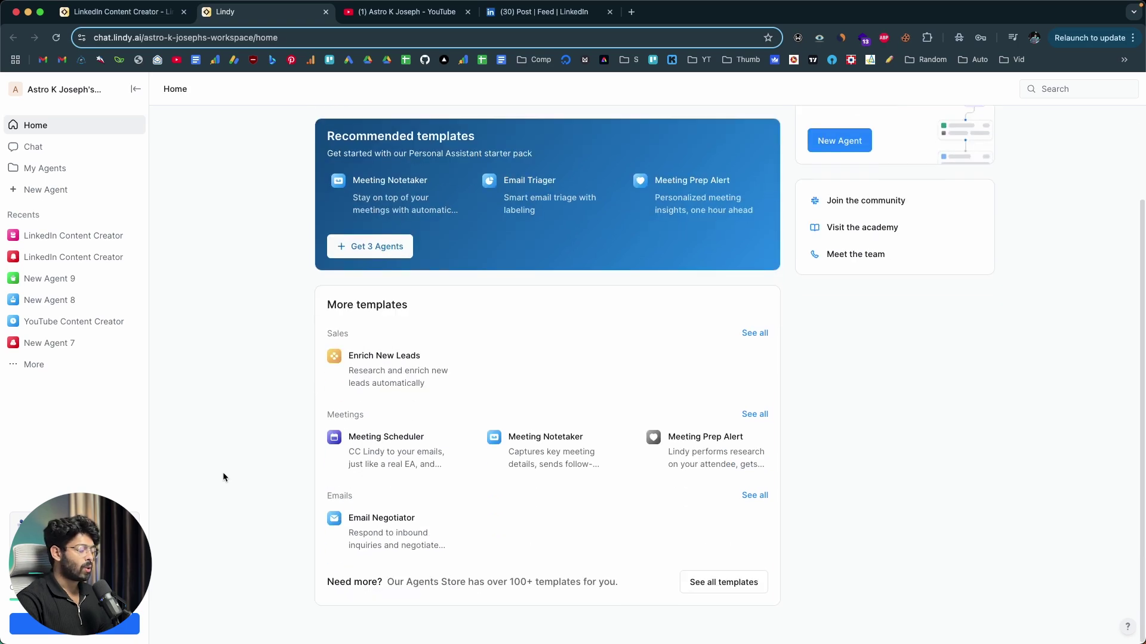
left_click(725, 583)
Step: Browse the full catalogue of agent templates, and return to the LinkedIn Content Creator agent's flow editor
scroll(539, 351, "down", 10)
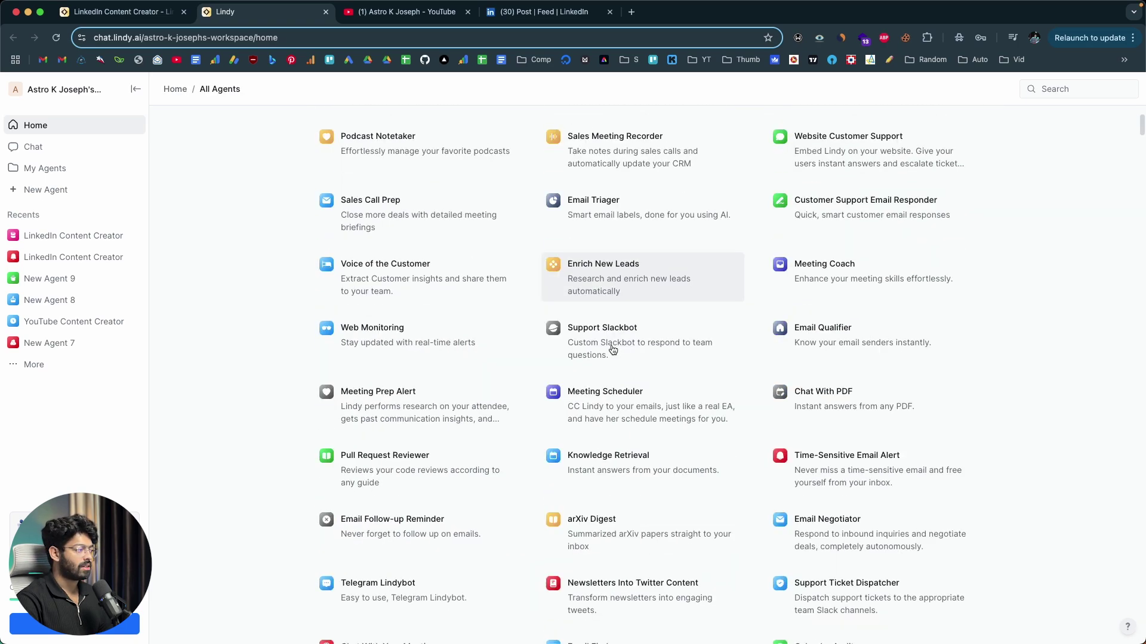
scroll(613, 350, "down", 20)
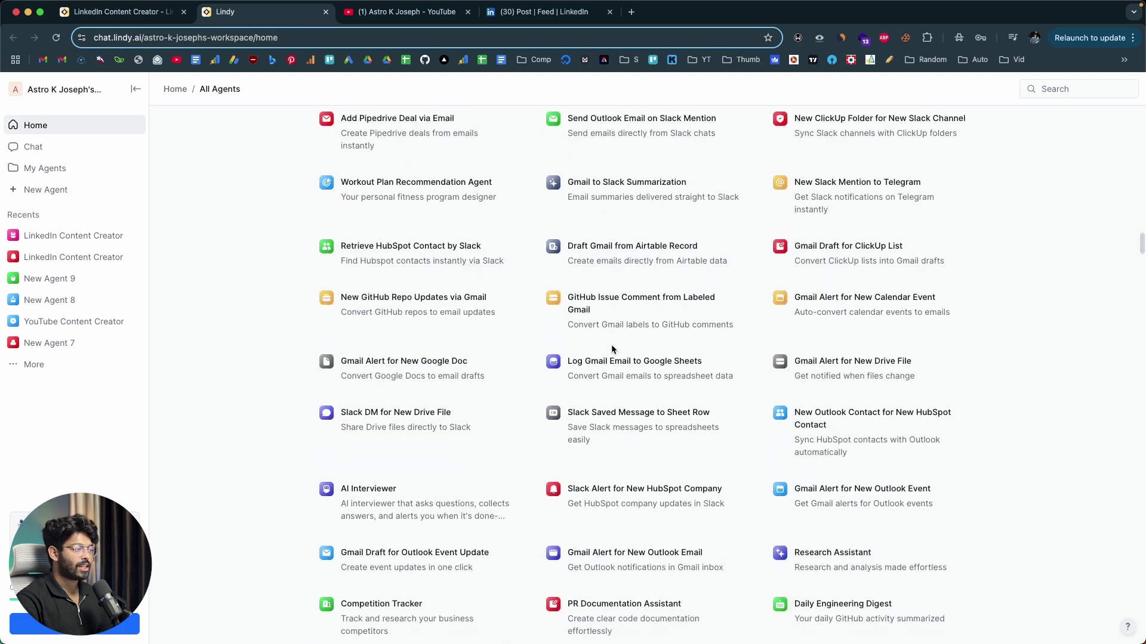
scroll(613, 349, "down", 10)
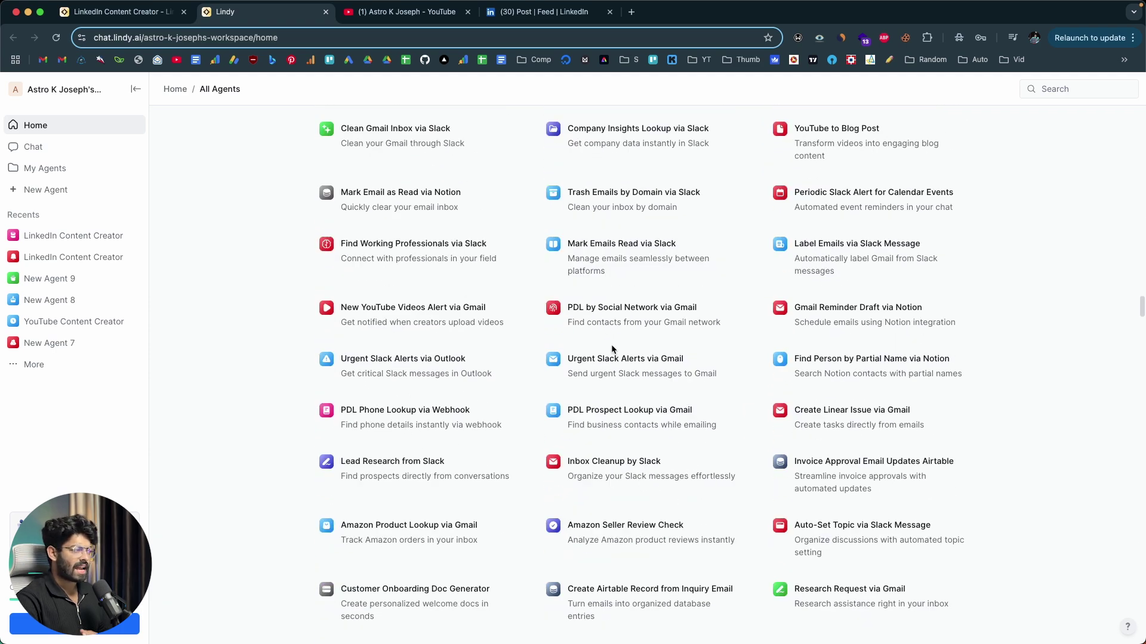
scroll(613, 349, "down", 5)
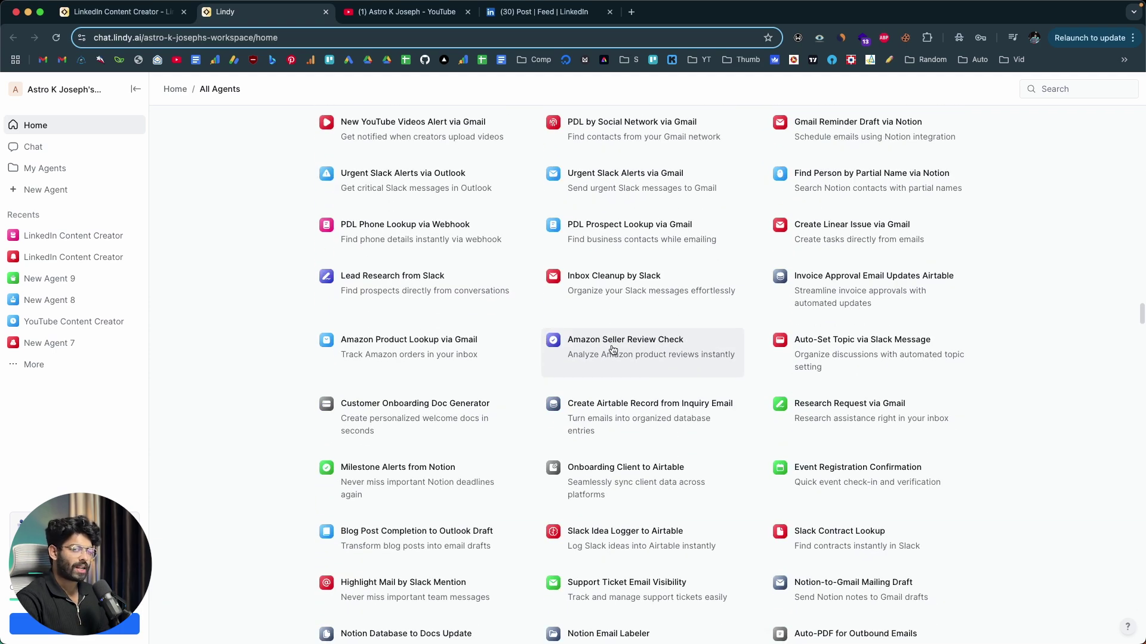
scroll(613, 350, "down", 4)
scroll(613, 349, "down", 1)
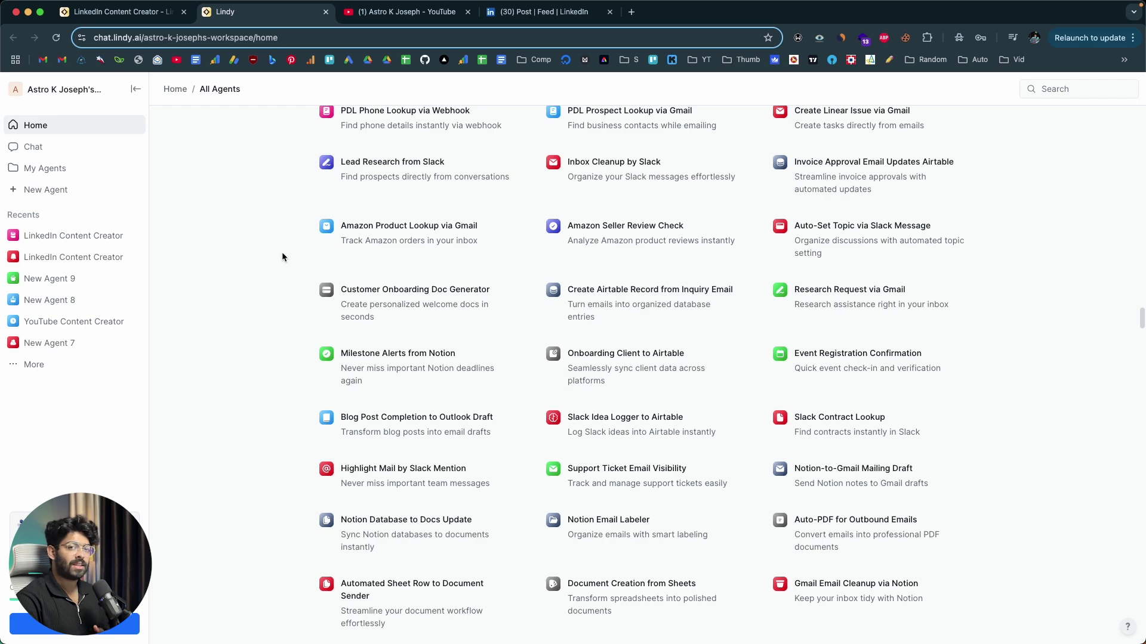
scroll(283, 257, "up", 15)
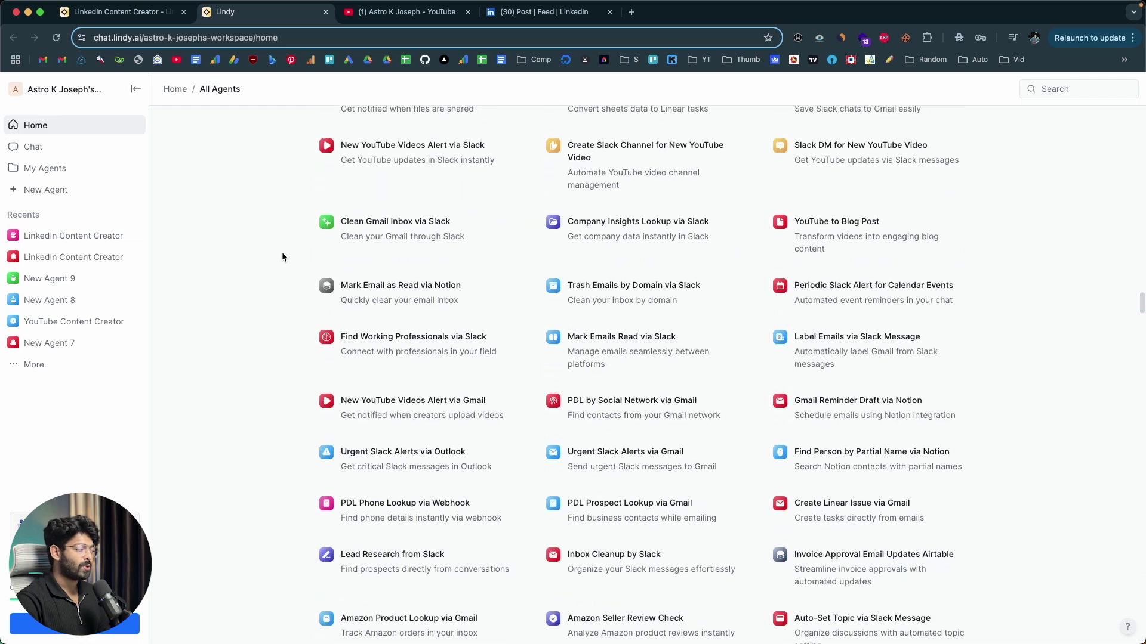
scroll(282, 252, "up", 20)
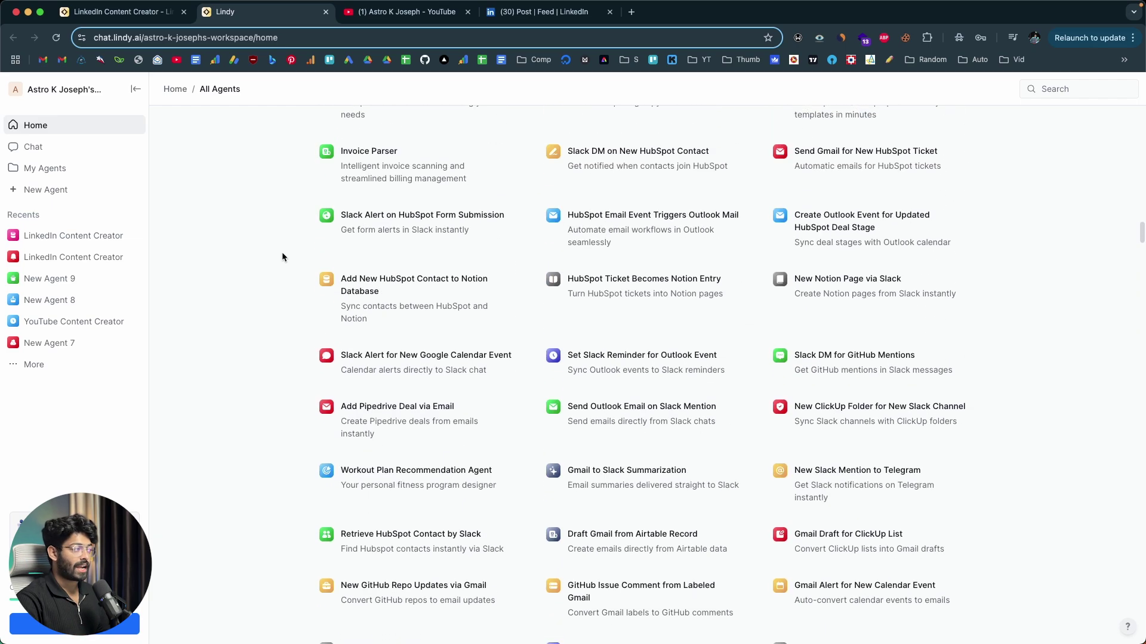
scroll(282, 256, "up", 20)
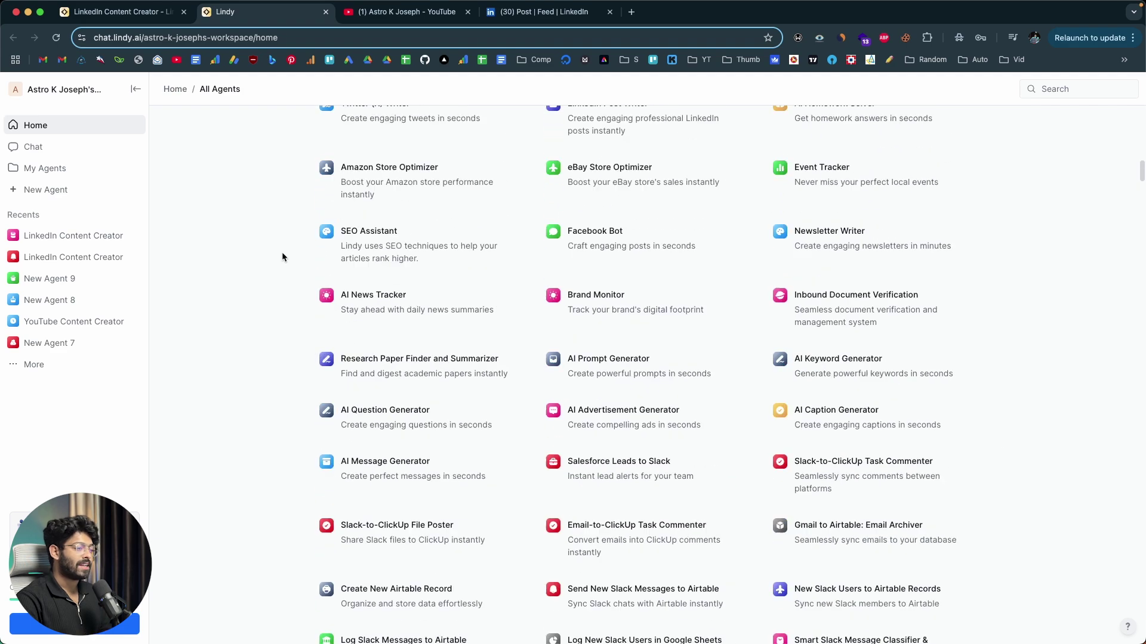
scroll(282, 257, "up", 1)
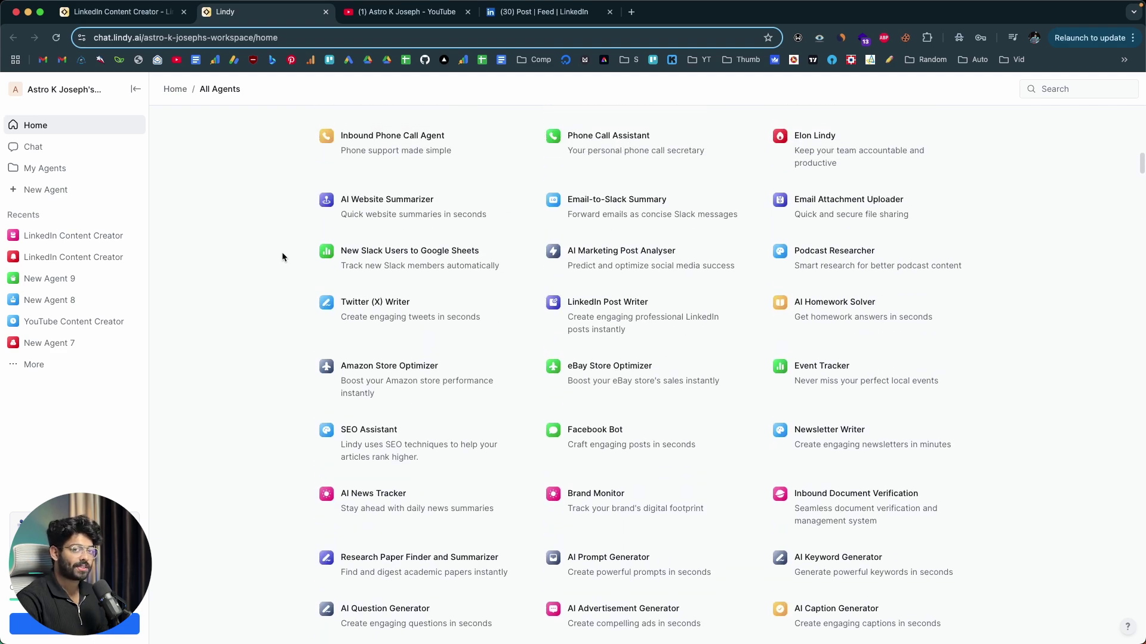
scroll(281, 257, "down", 10)
scroll(282, 257, "up", 3)
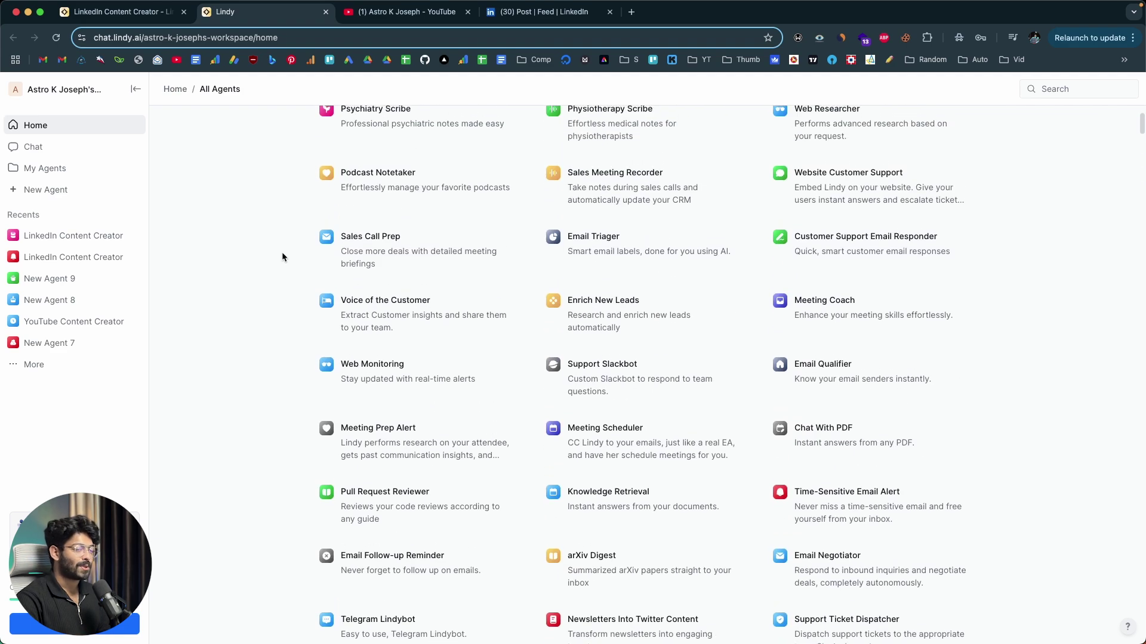
scroll(281, 252, "up", 5)
key("ctrl+shift+Tab")
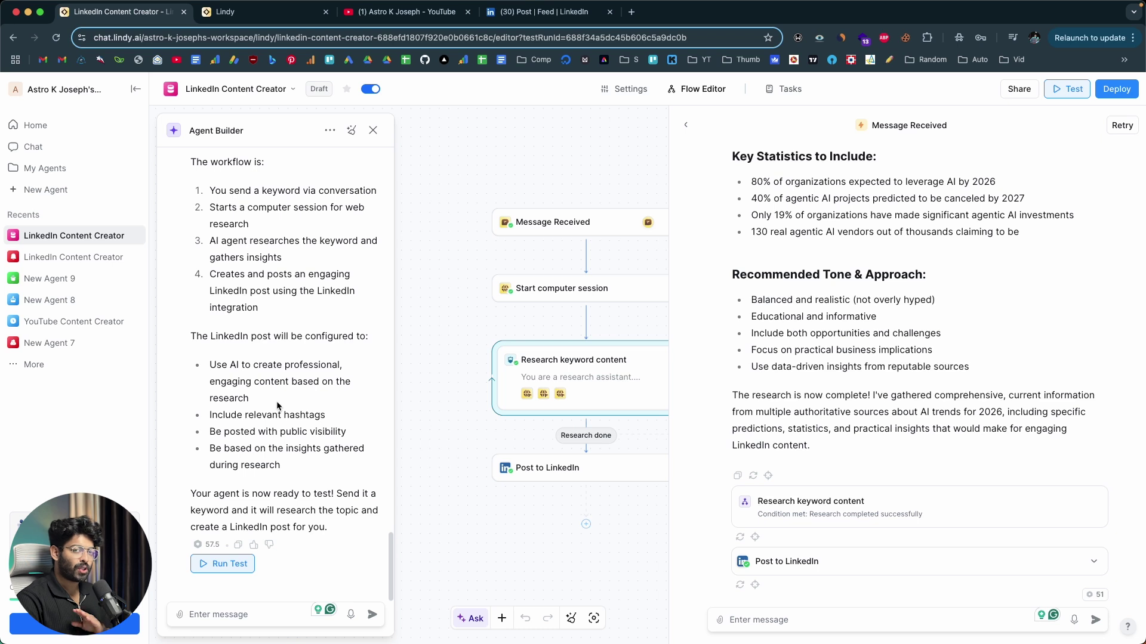